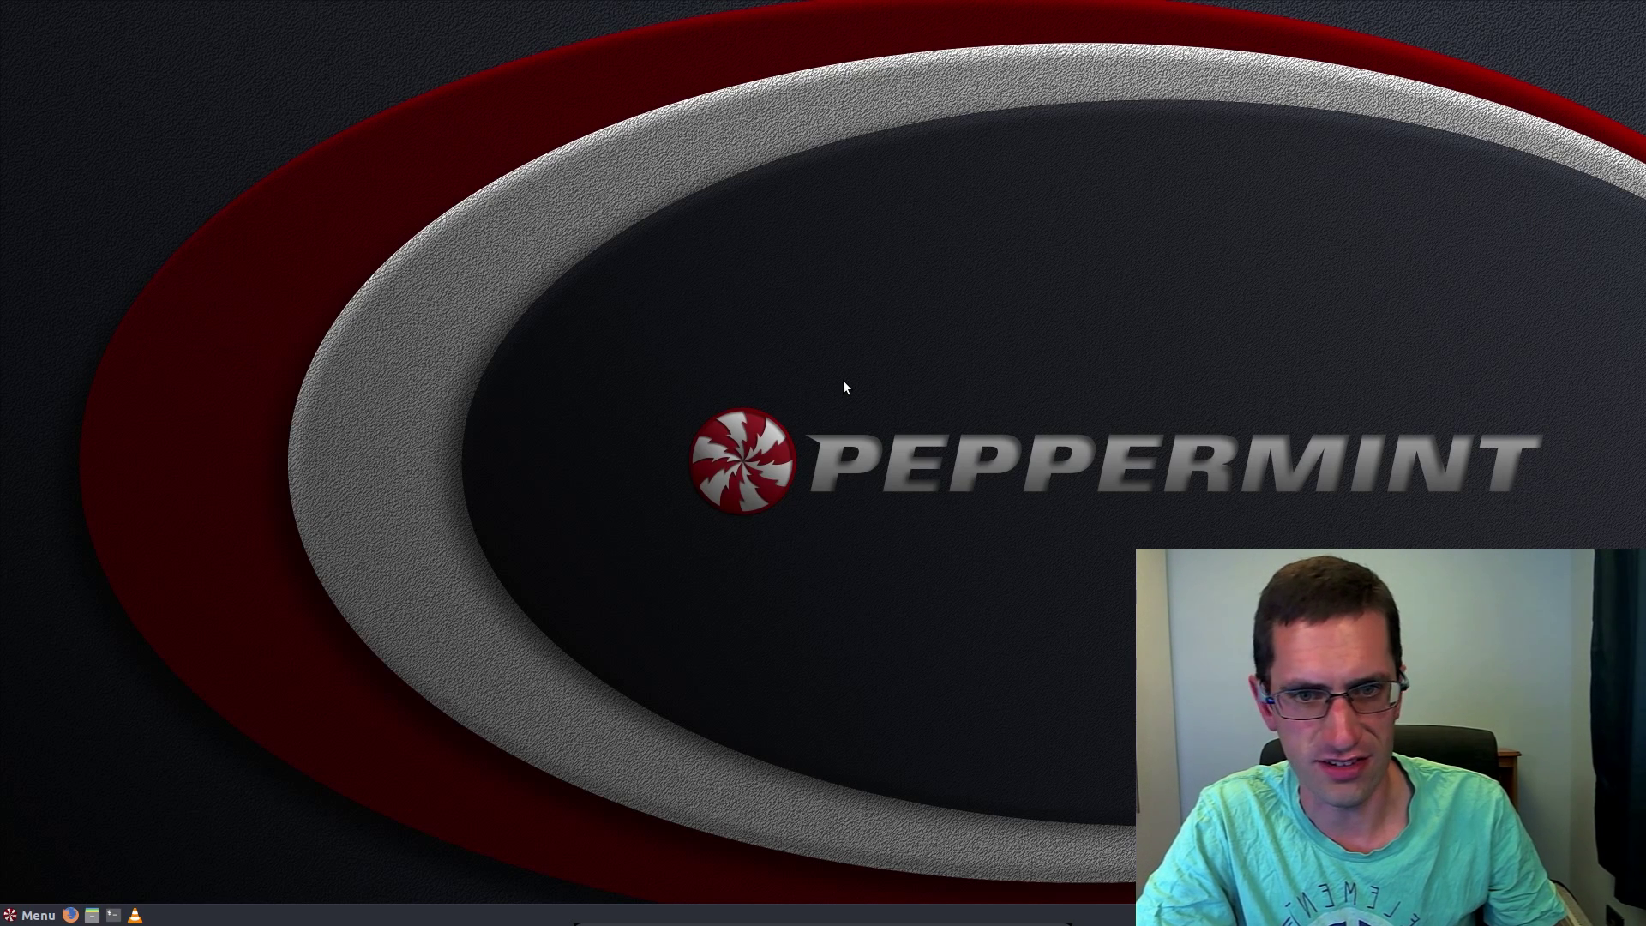
# Open Nemo's Help > About to check its version, then close the file manager.
pyautogui.click(92, 915)
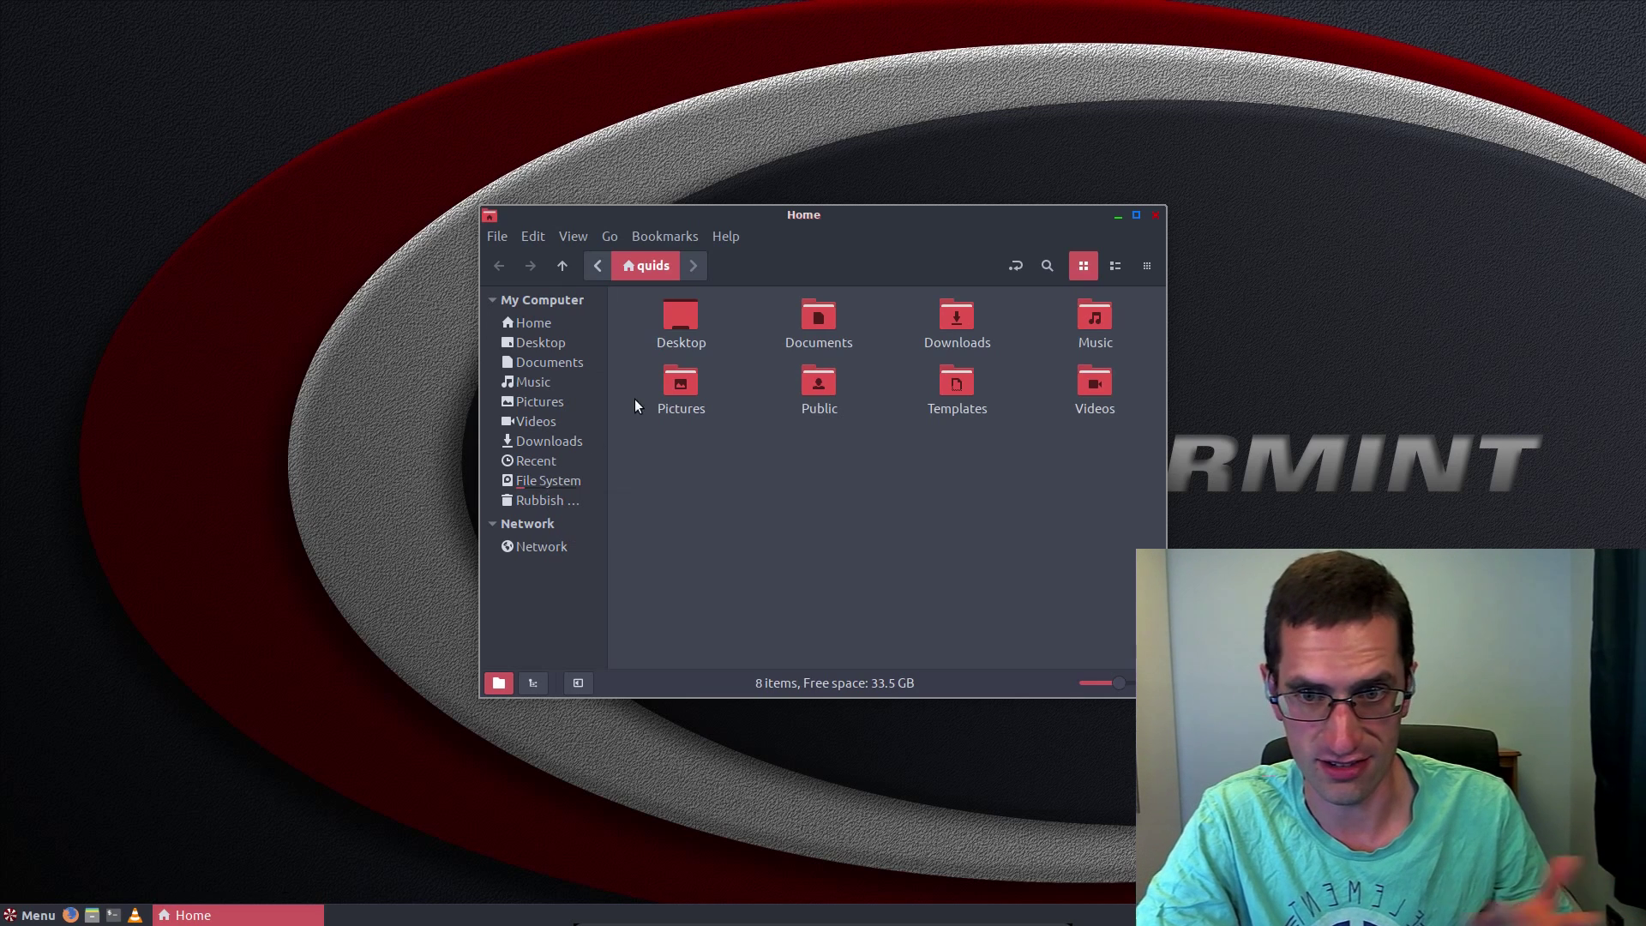
pyautogui.click(734, 240)
pyautogui.click(742, 295)
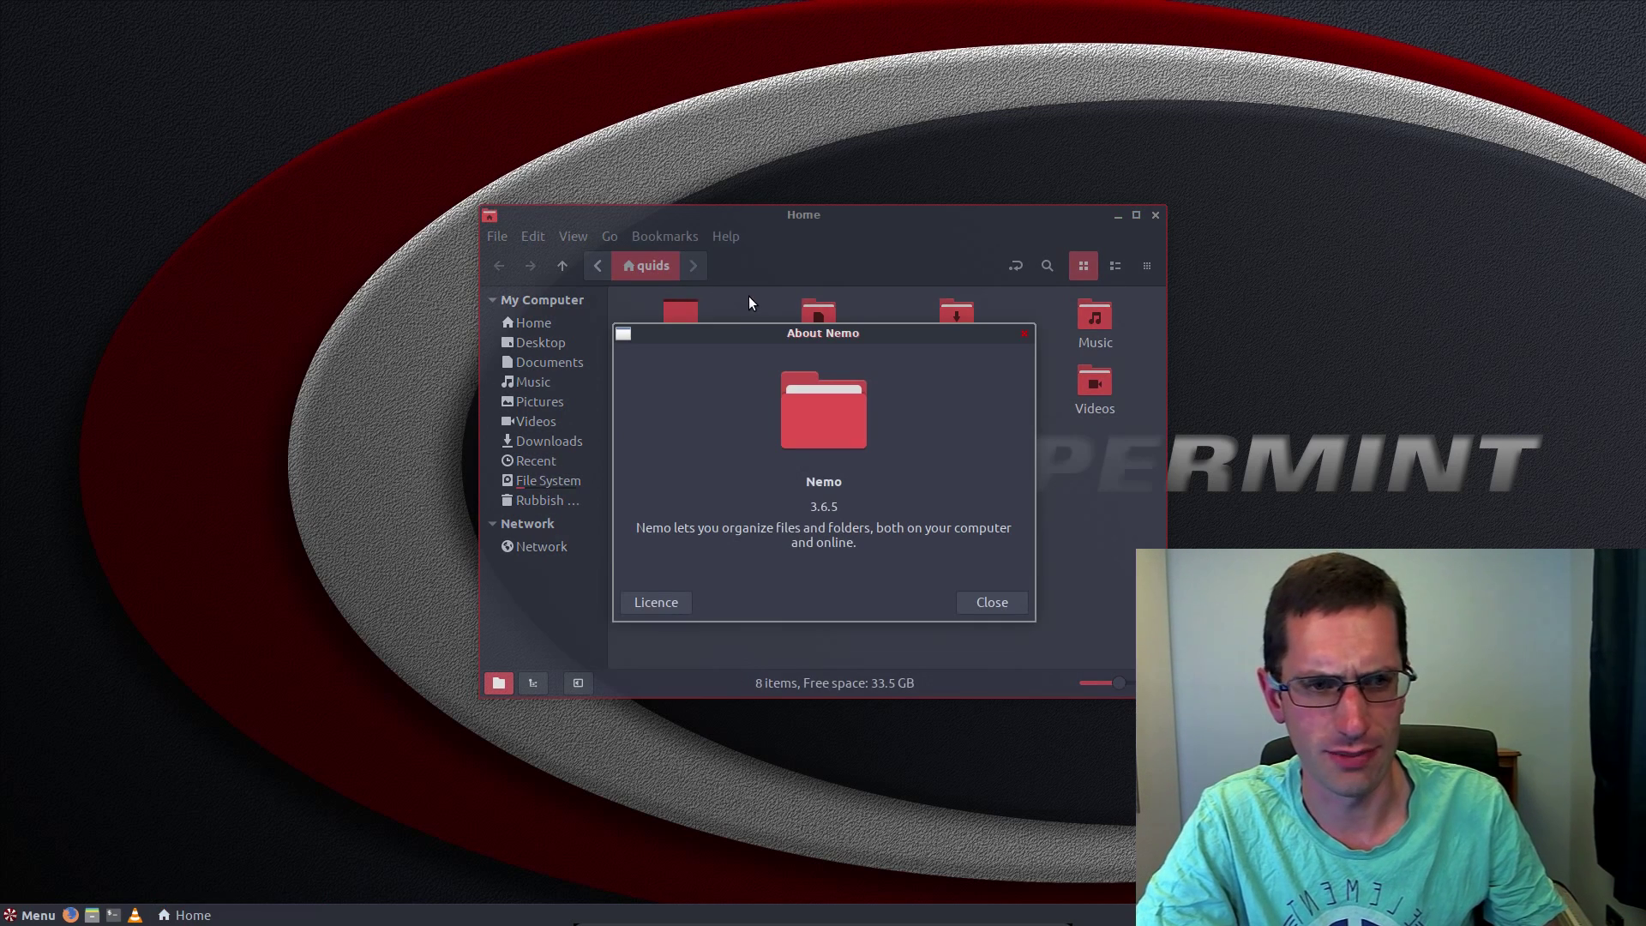
pyautogui.click(982, 600)
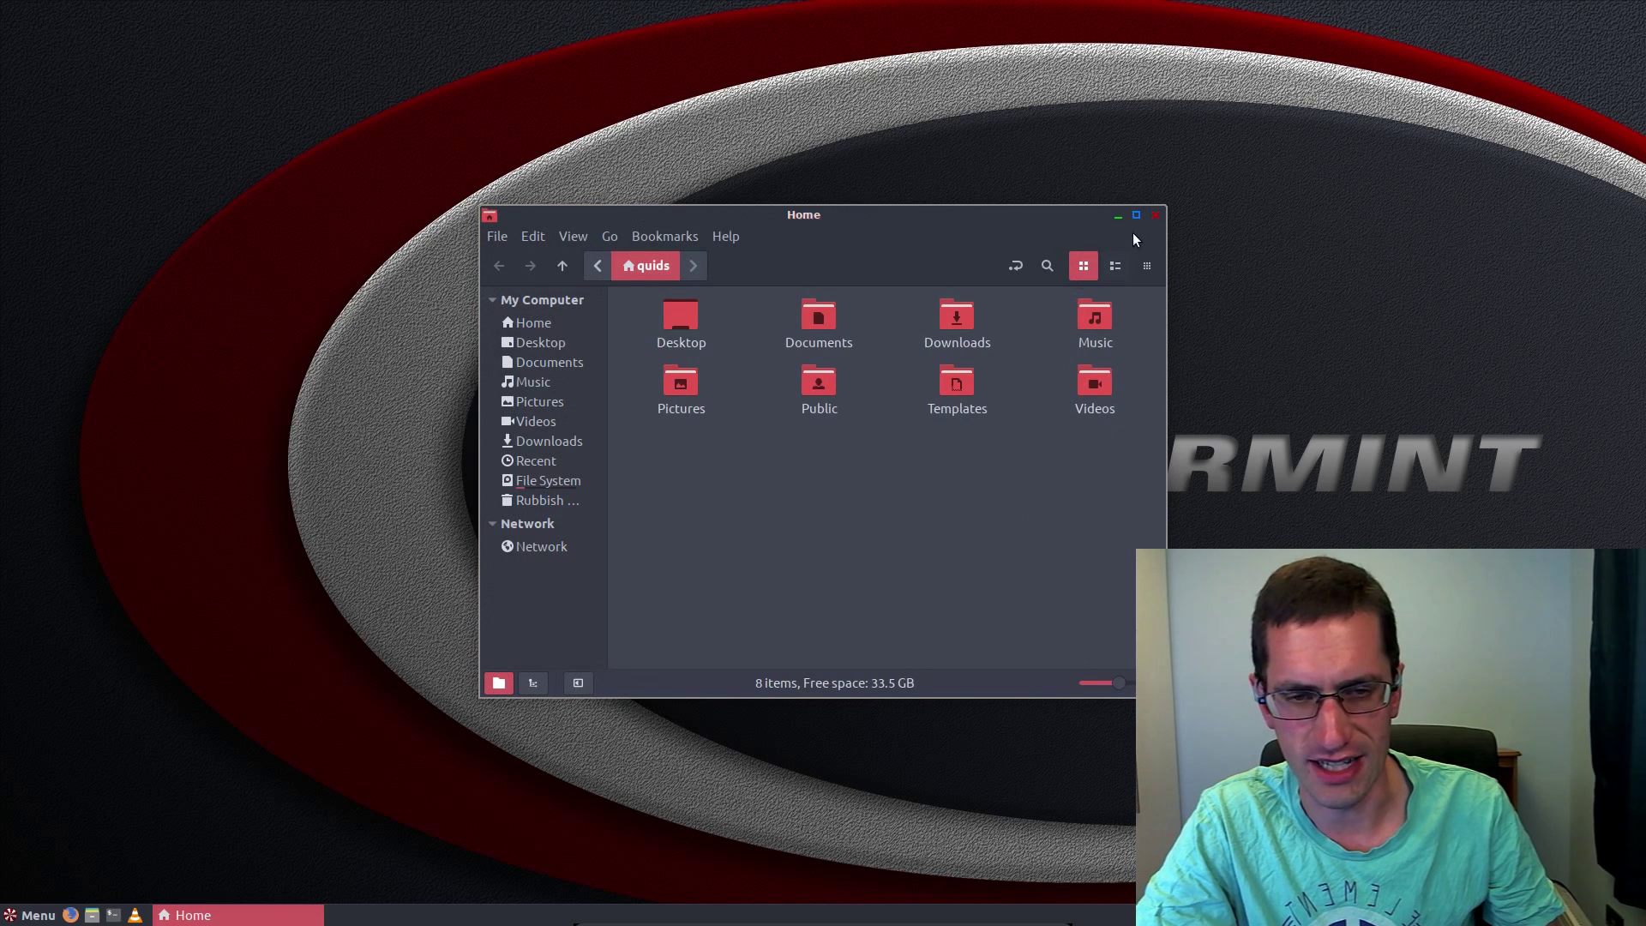
pyautogui.click(1155, 217)
pyautogui.click(33, 916)
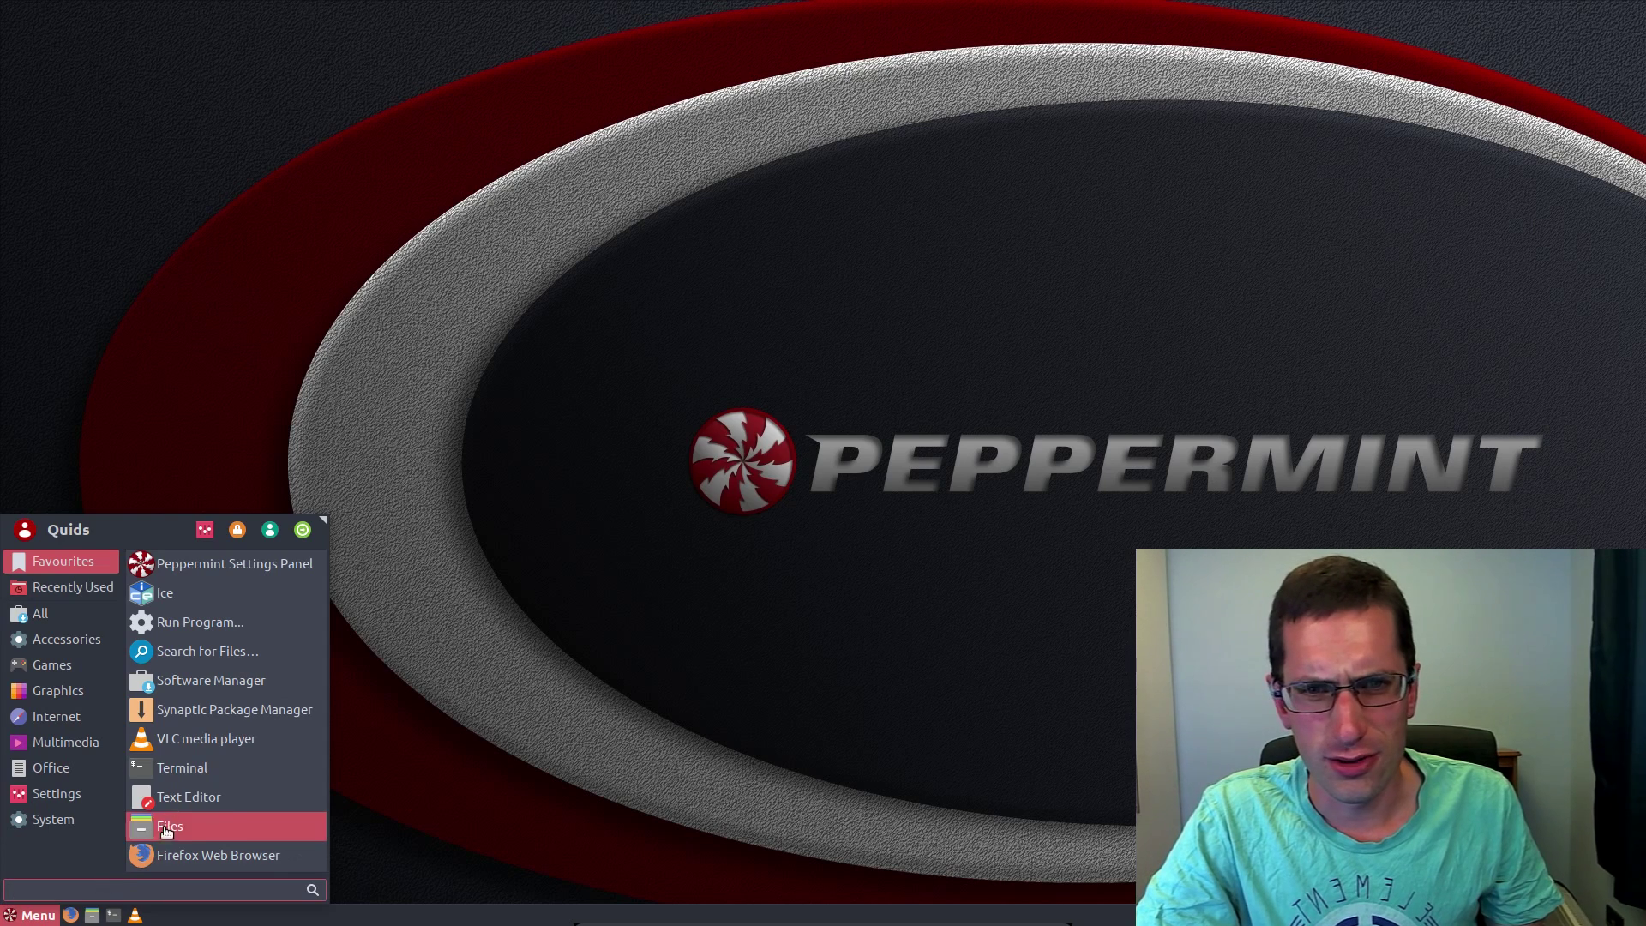
# Run free -m and uname -a in Terminal to show memory usage and kernel details.
pyautogui.click(182, 767)
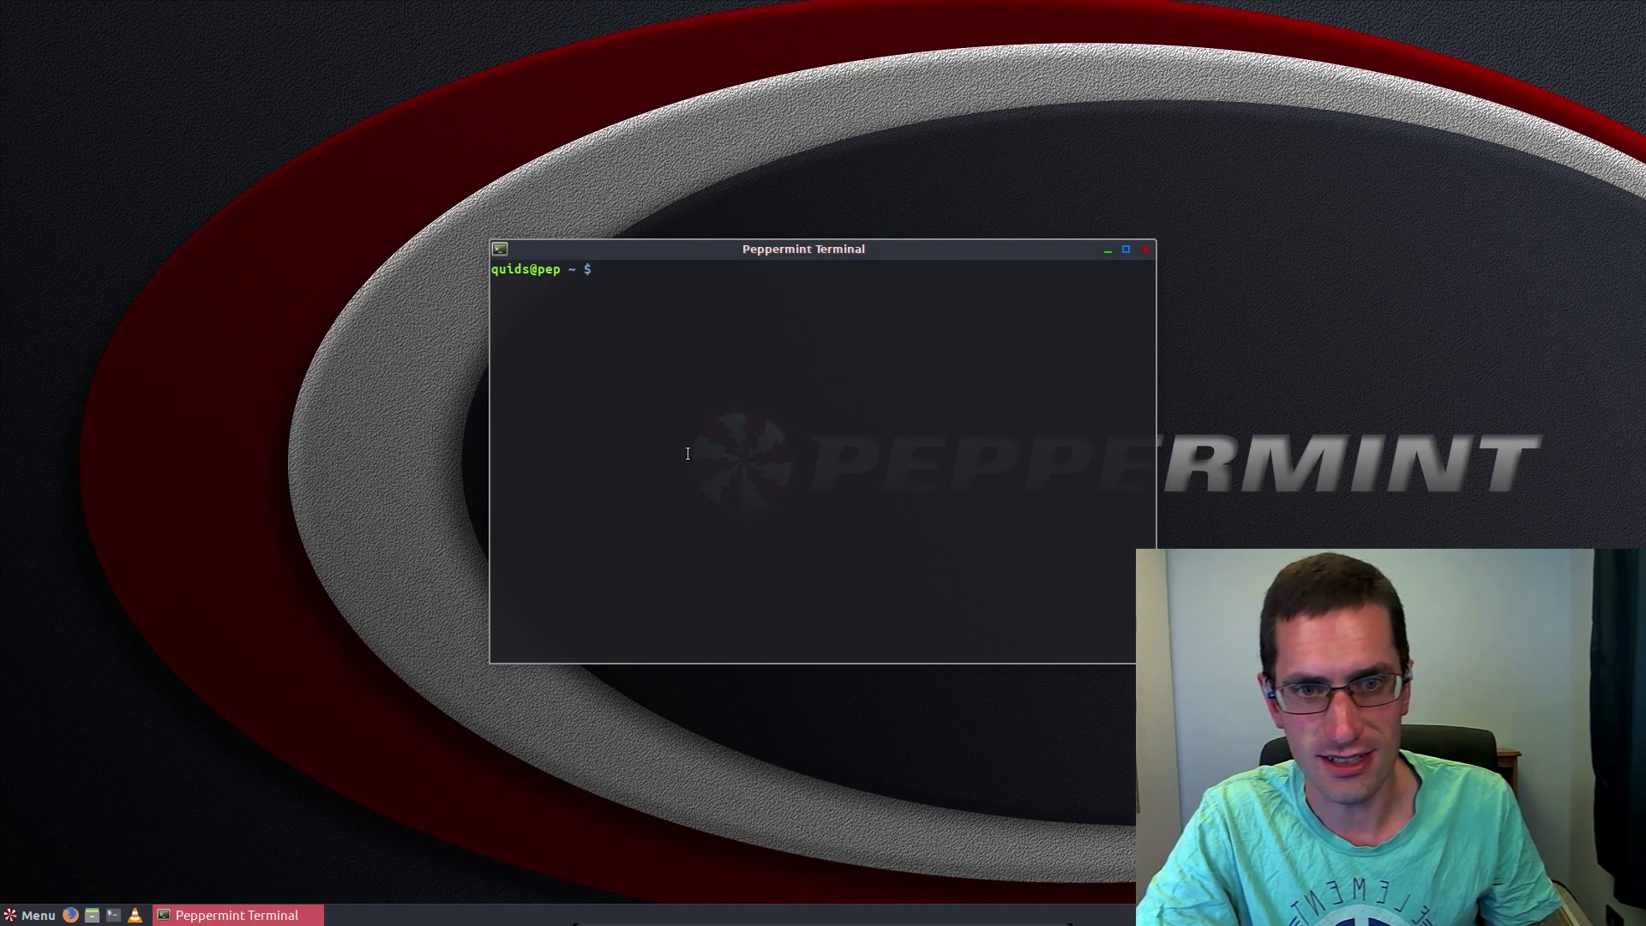
pyautogui.write('free -m')
pyautogui.press('Return')
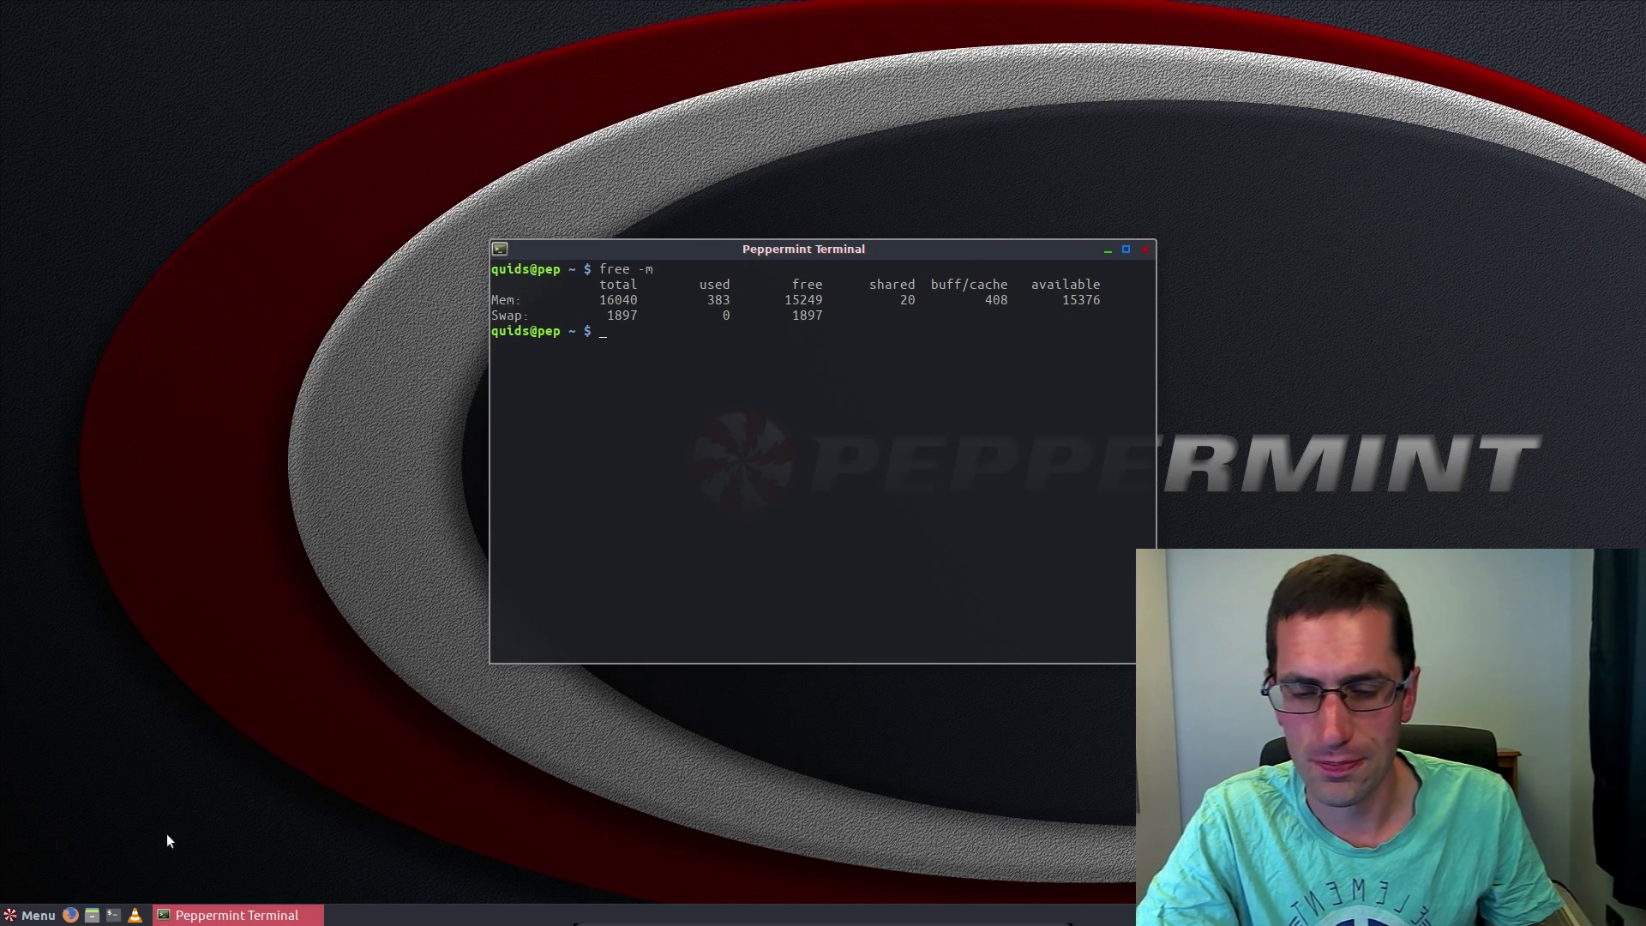
pyautogui.write('uname -a')
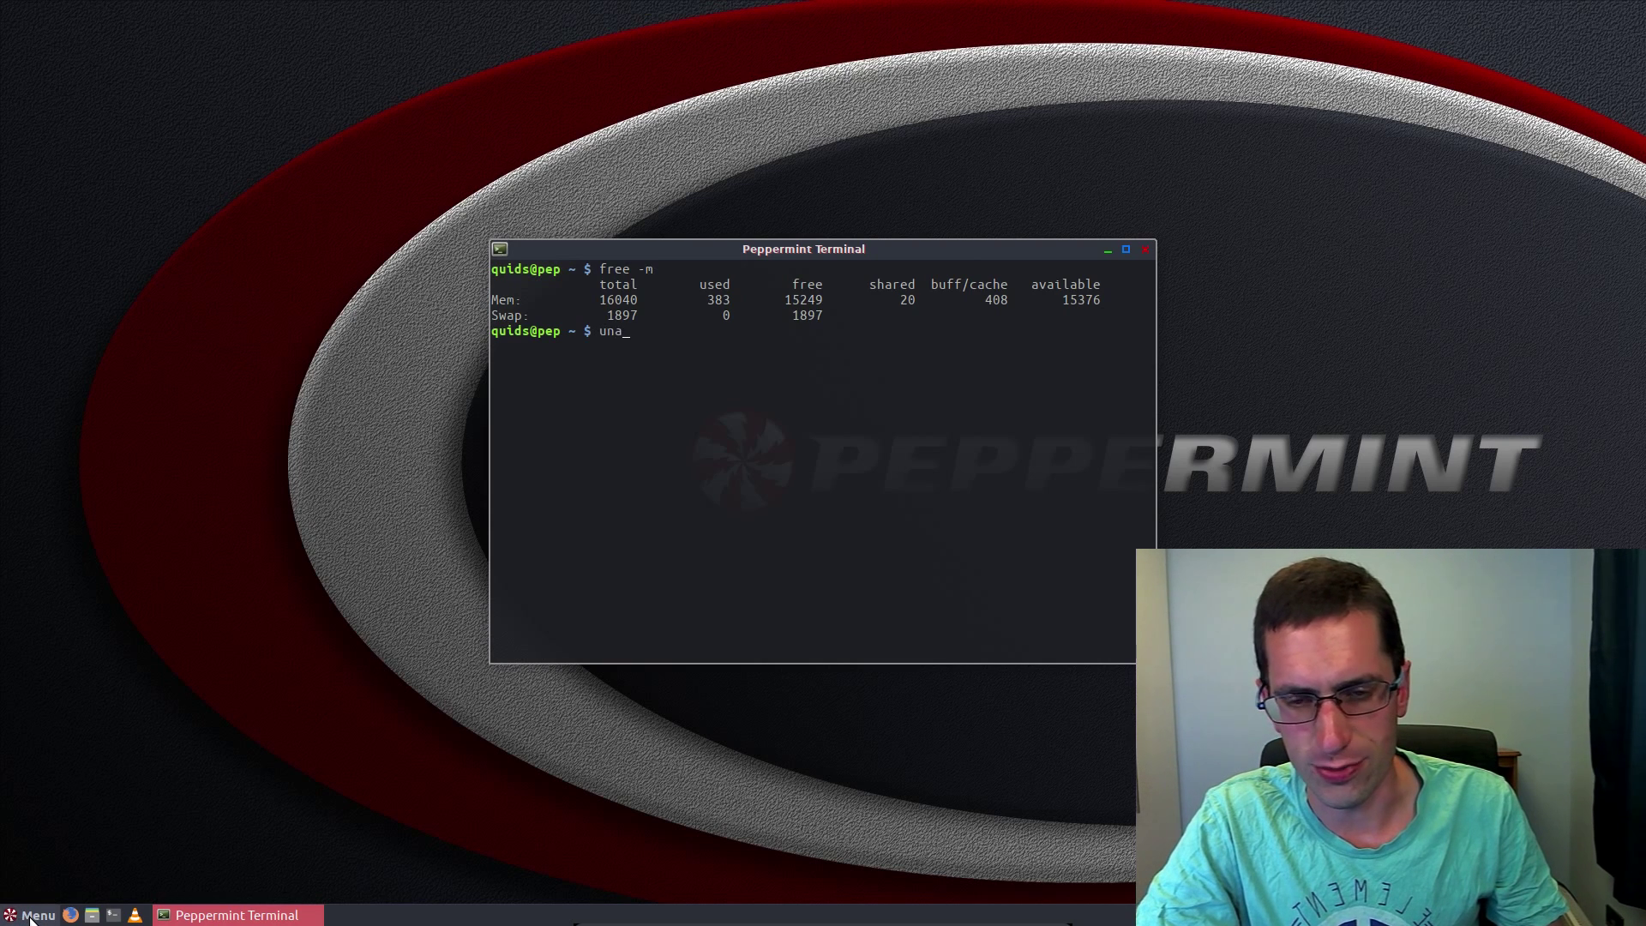
pyautogui.press('Return')
pyautogui.click(30, 916)
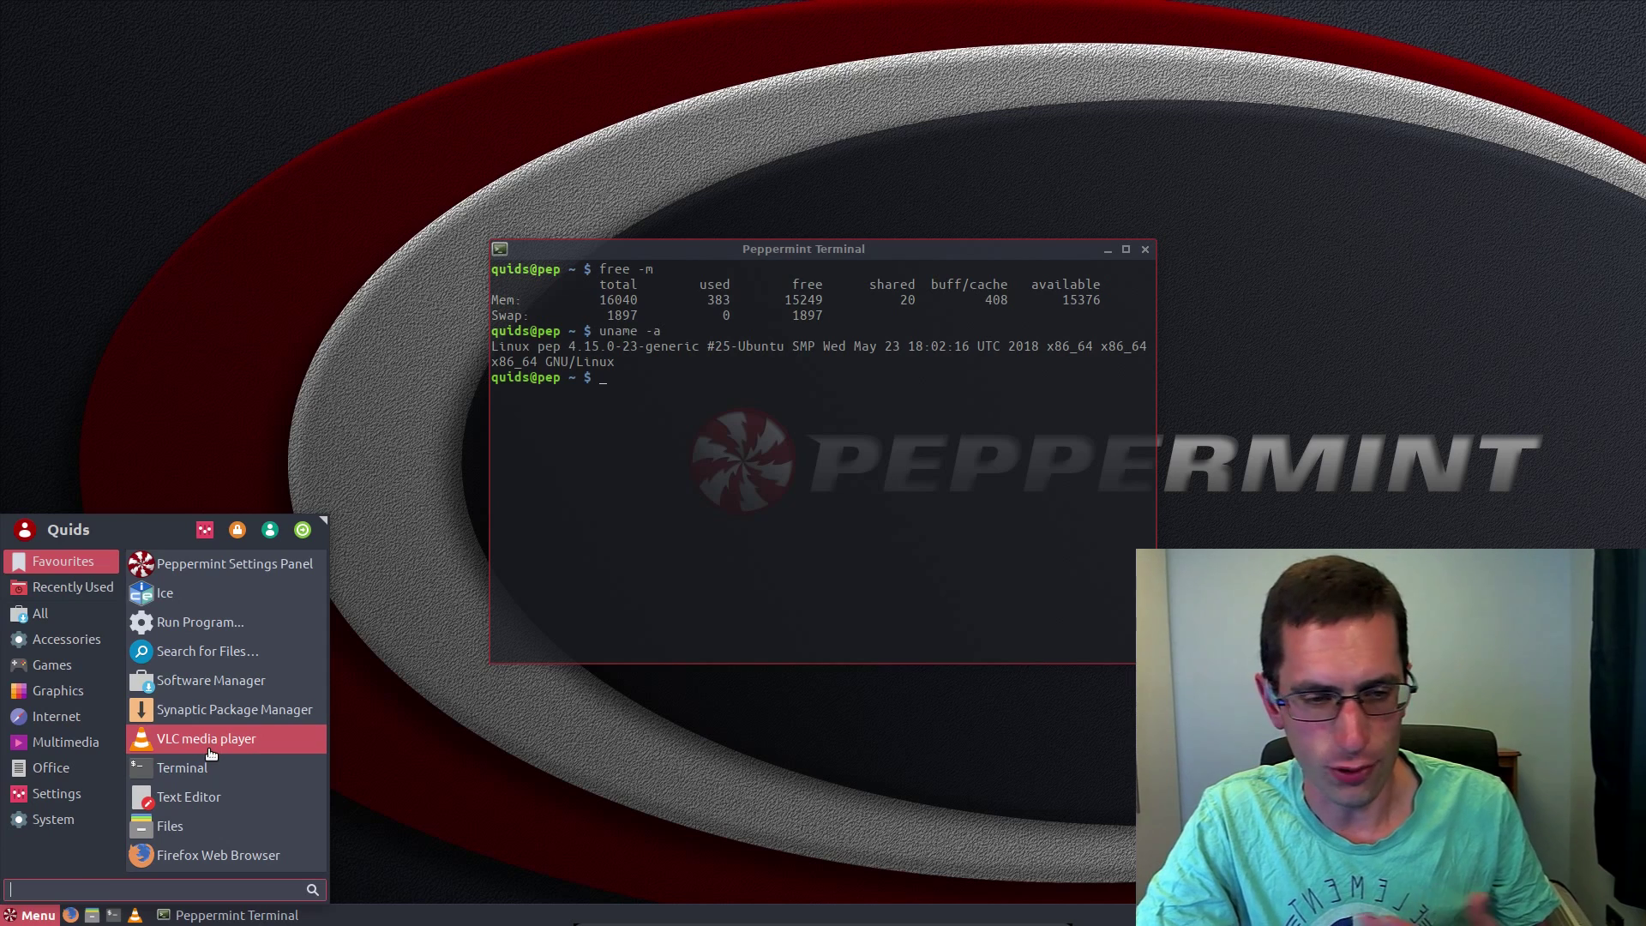
# Start VLC with metadata network access turned off, then launch Firefox.
pyautogui.click(209, 740)
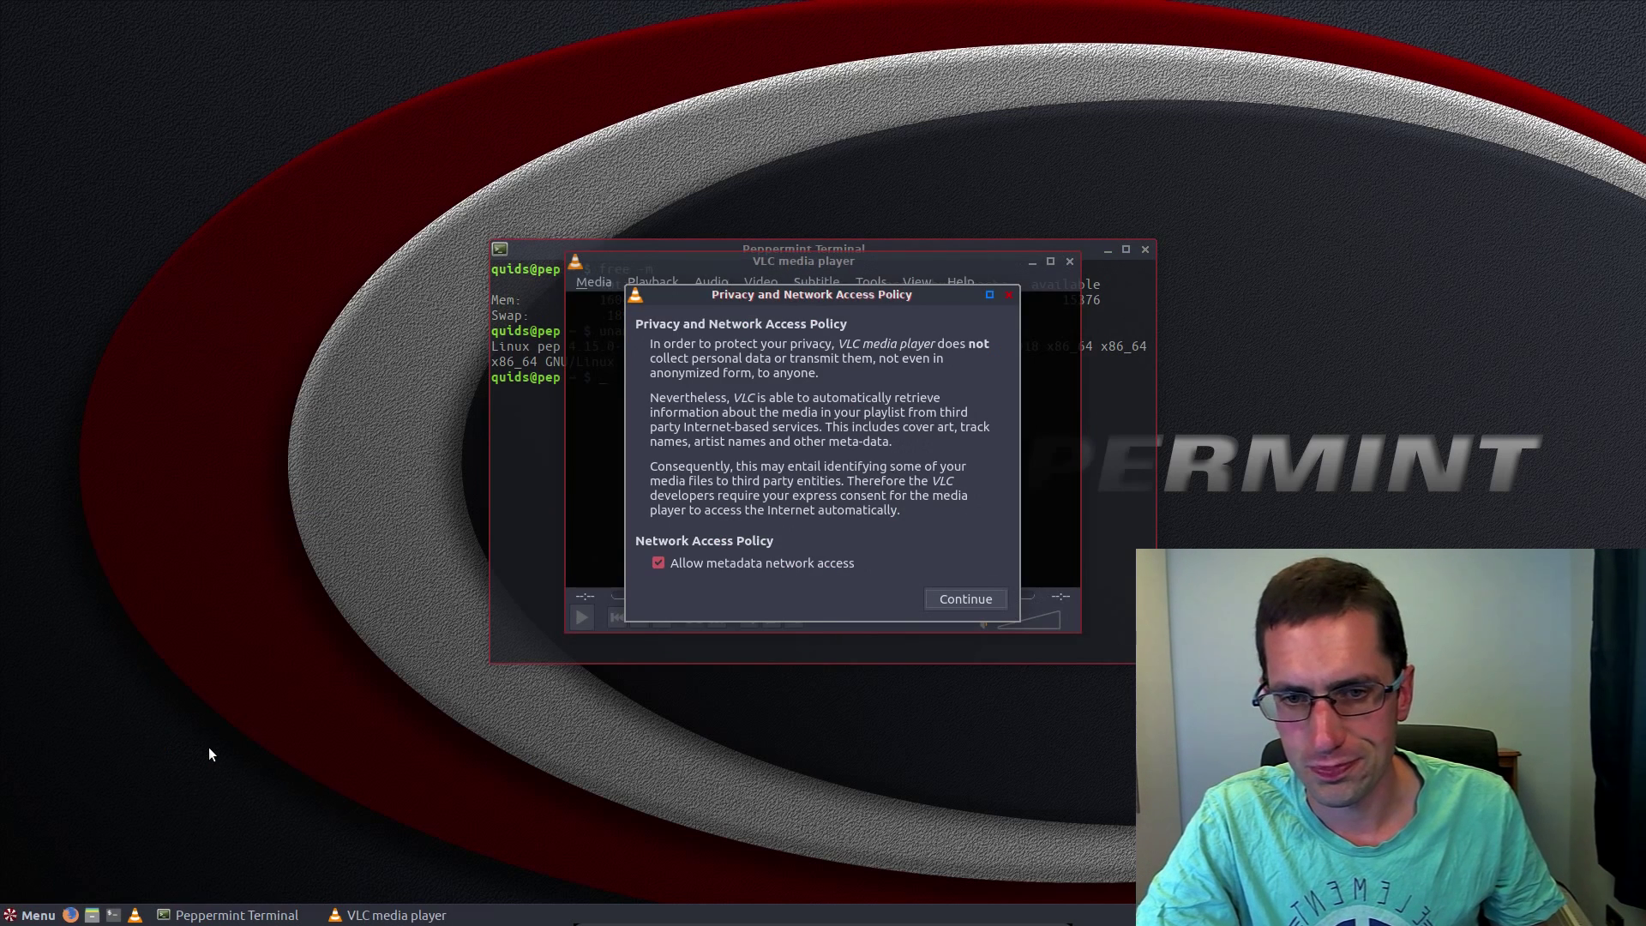
pyautogui.click(831, 561)
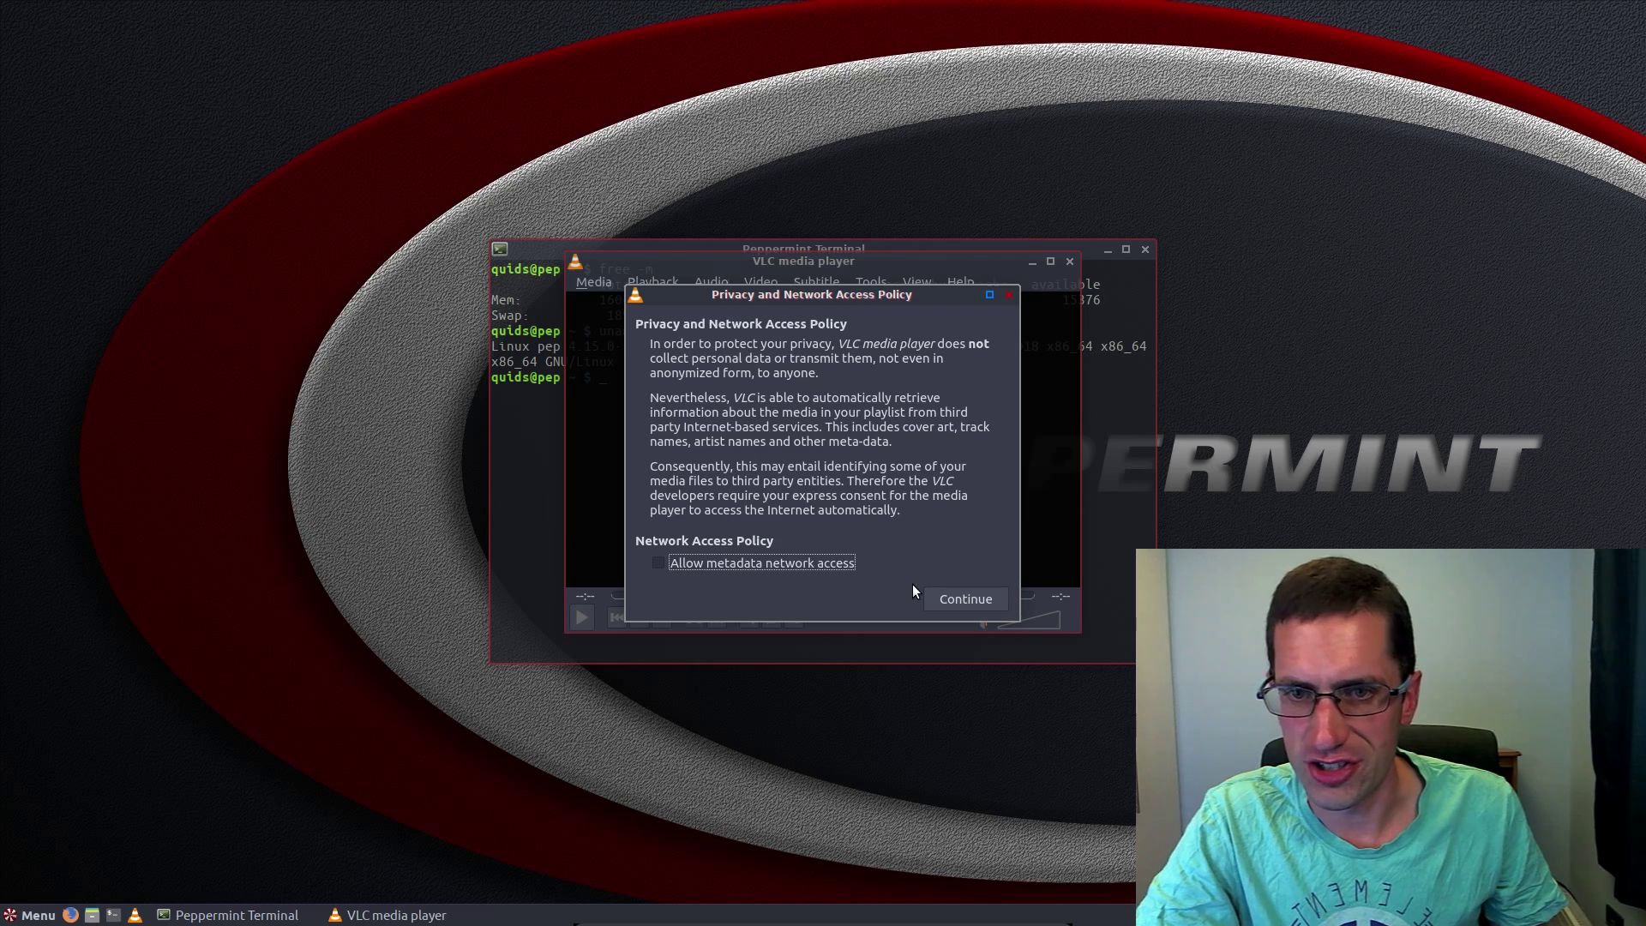
pyautogui.click(938, 599)
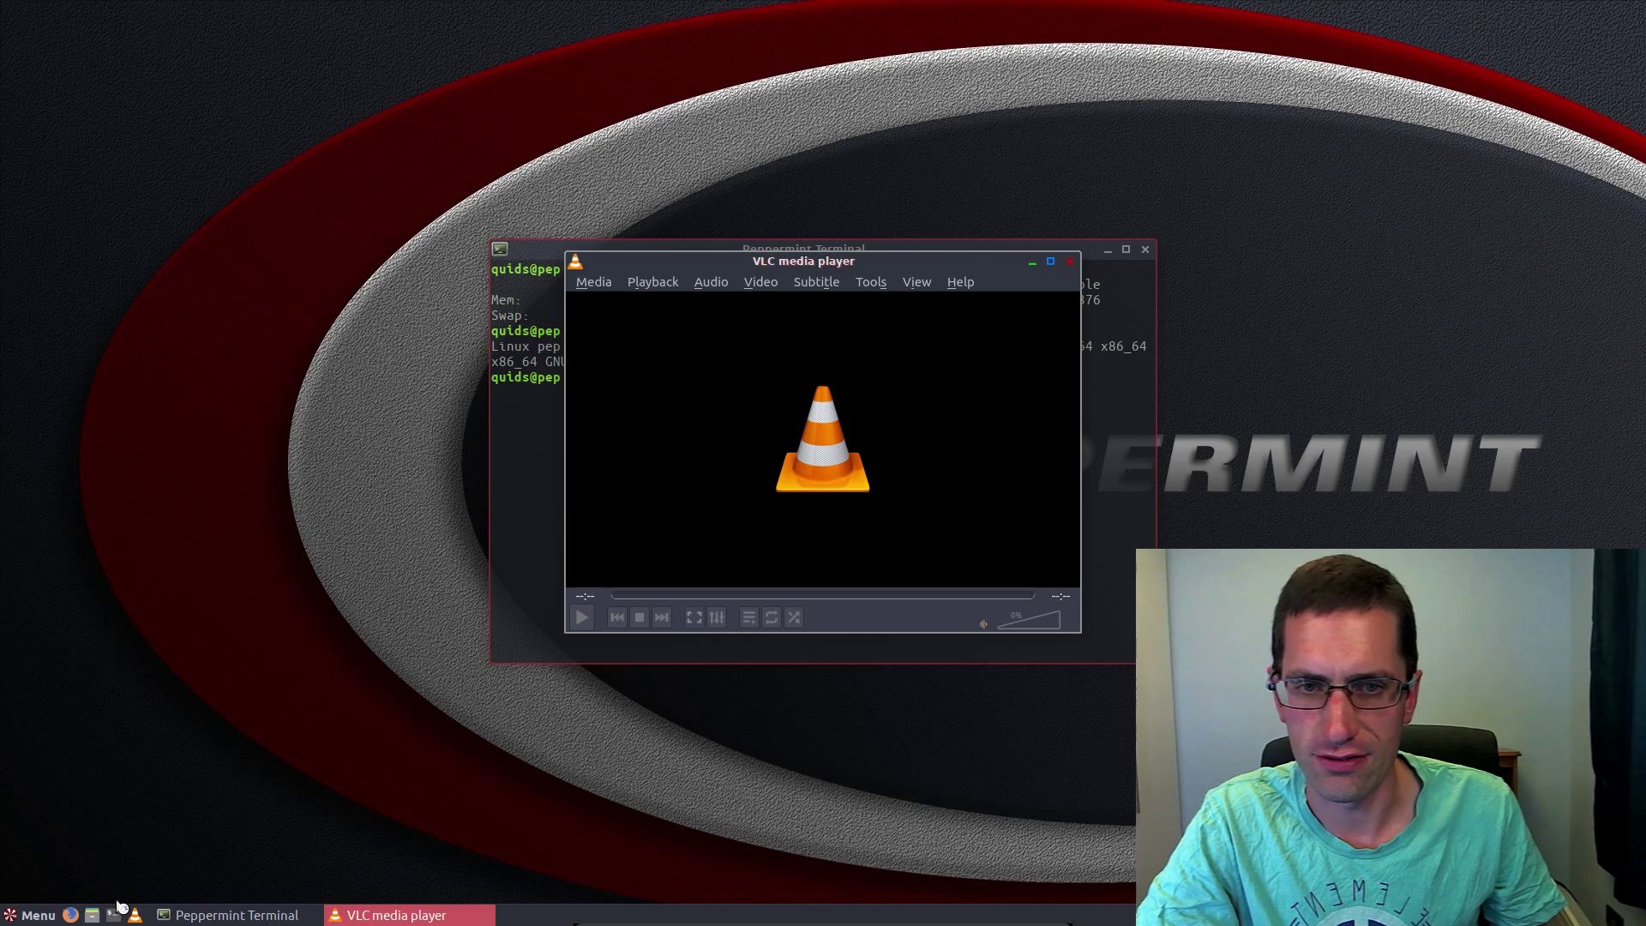
pyautogui.click(71, 915)
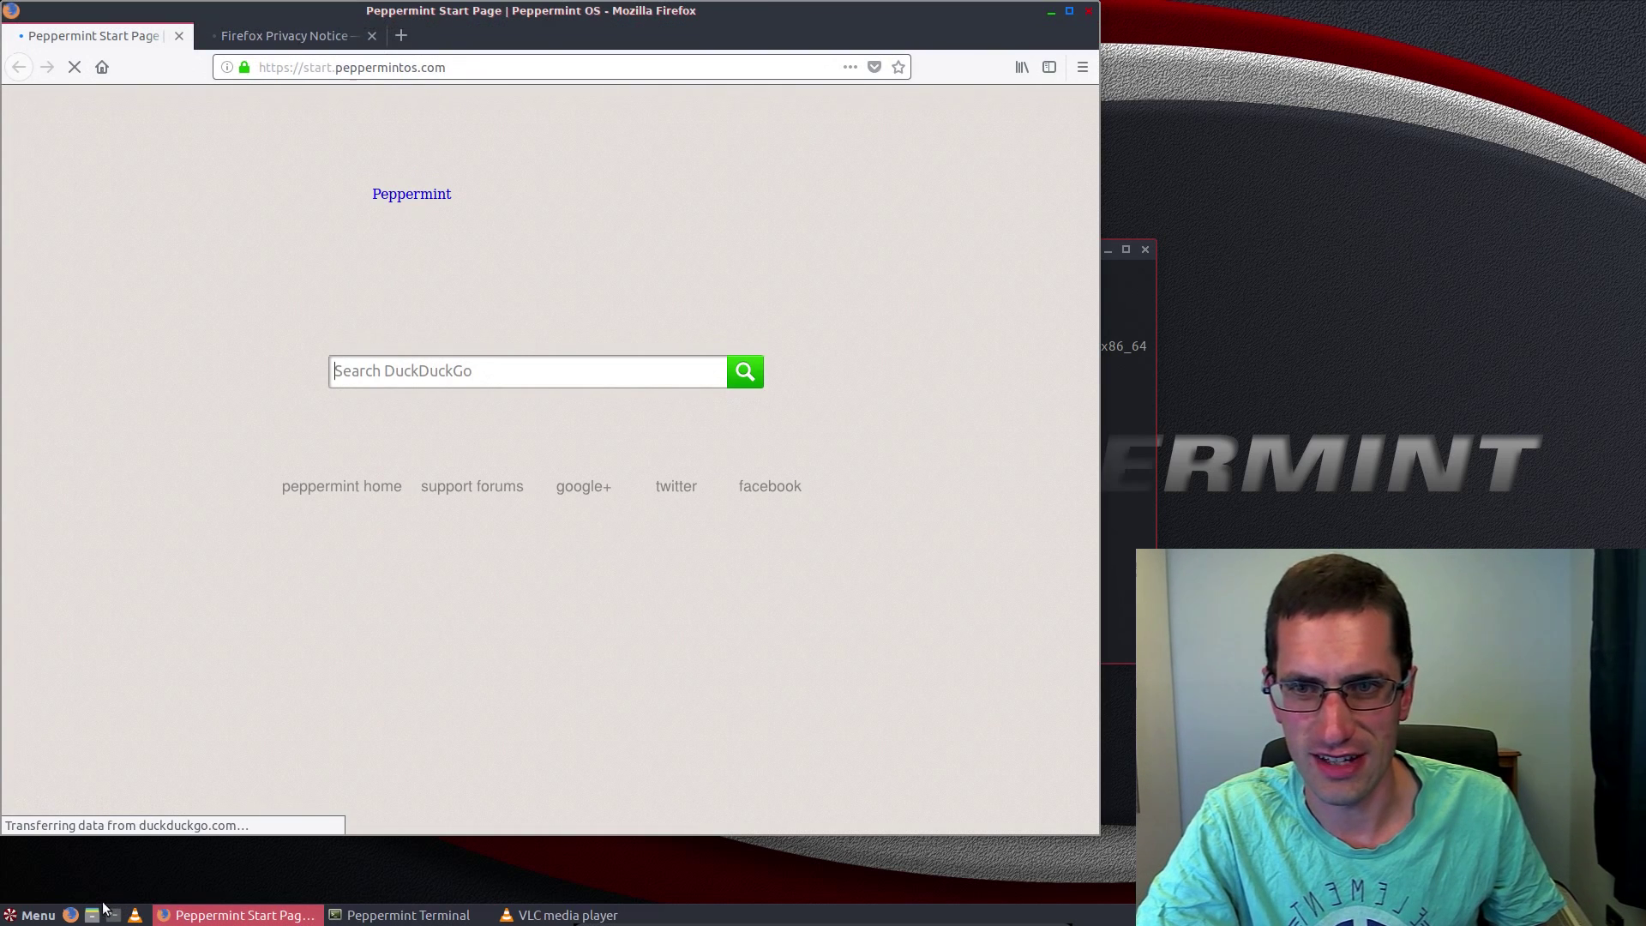
# Browse the System, Office and Settings menu categories, then launch Microsoft Word (Online).
pyautogui.click(10, 918)
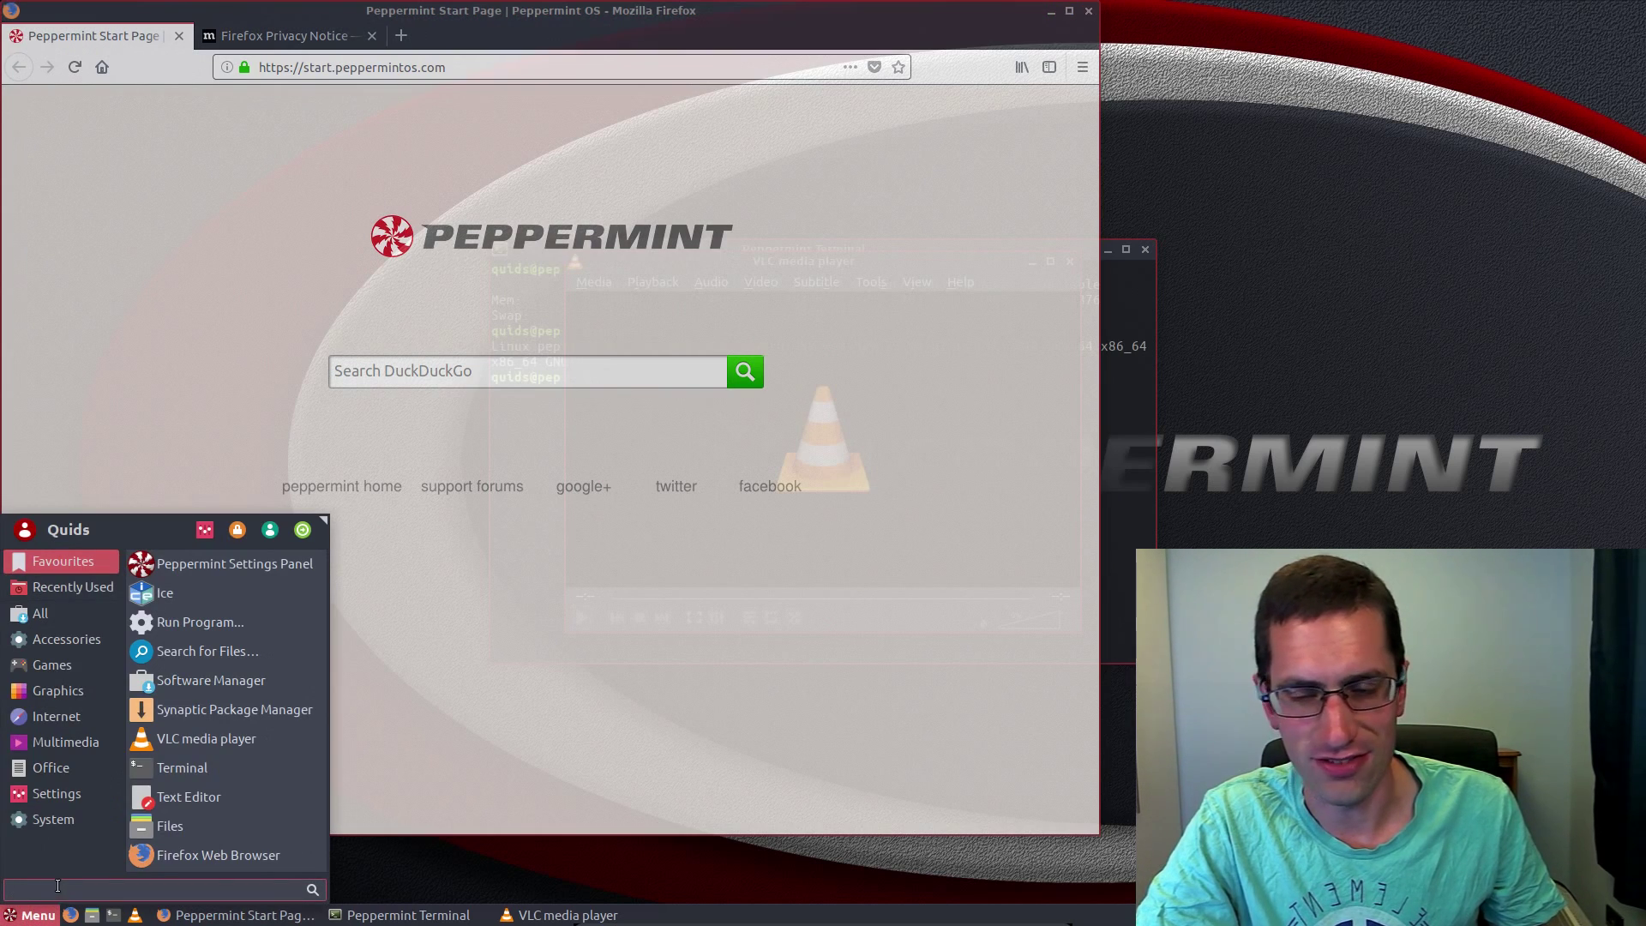
pyautogui.click(56, 819)
pyautogui.click(74, 769)
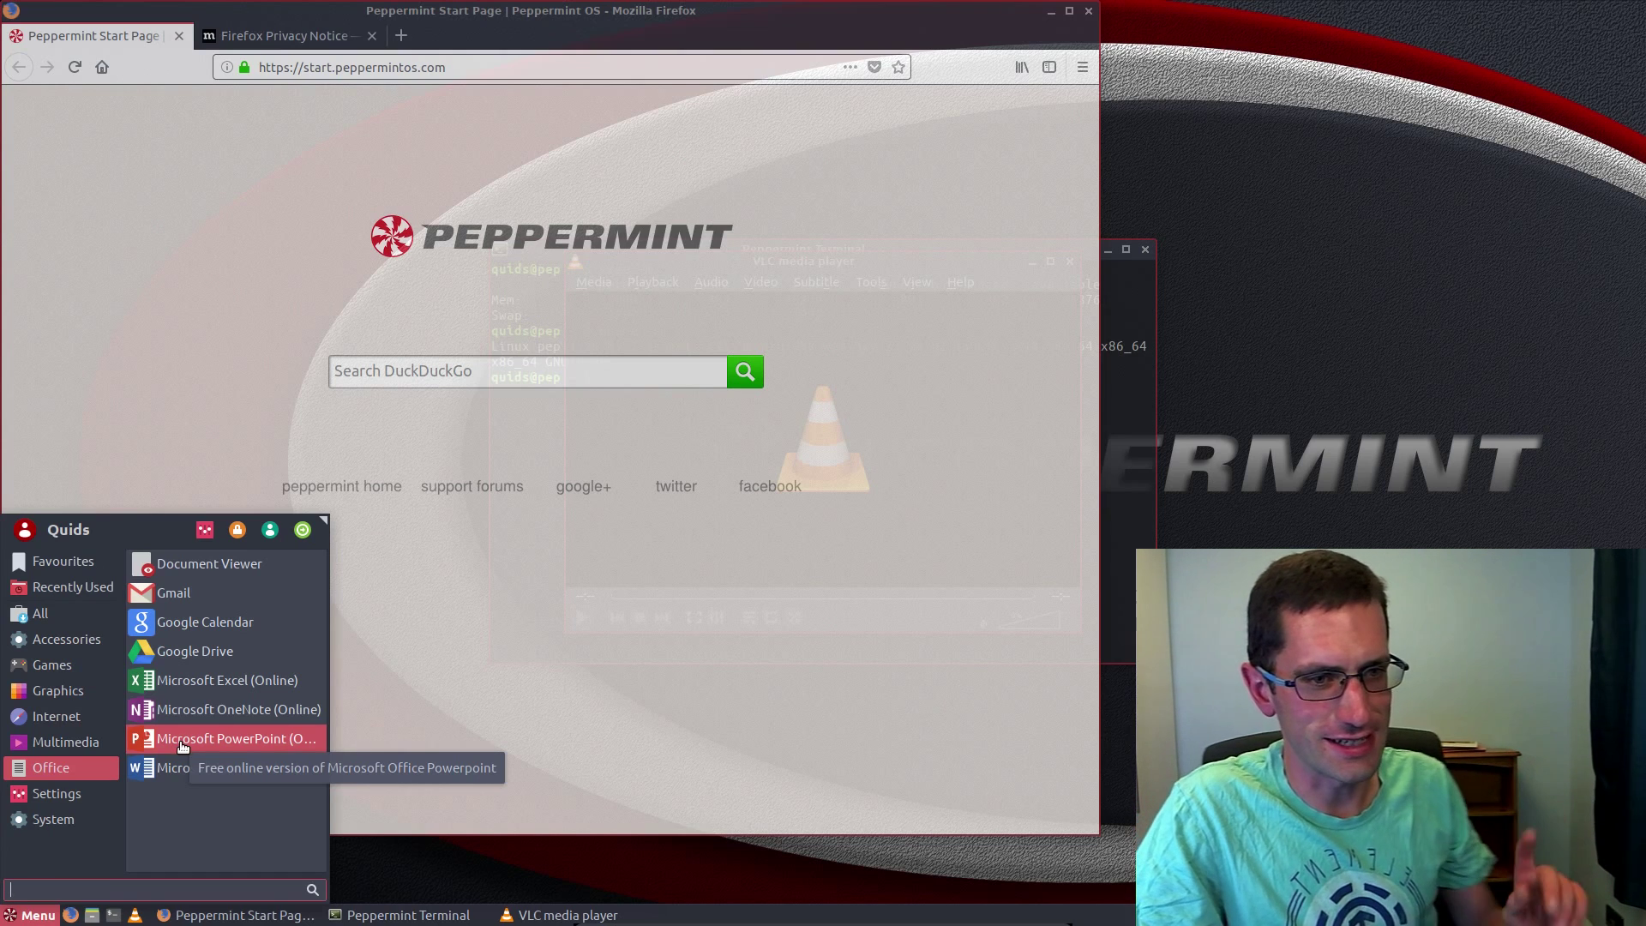
pyautogui.click(77, 795)
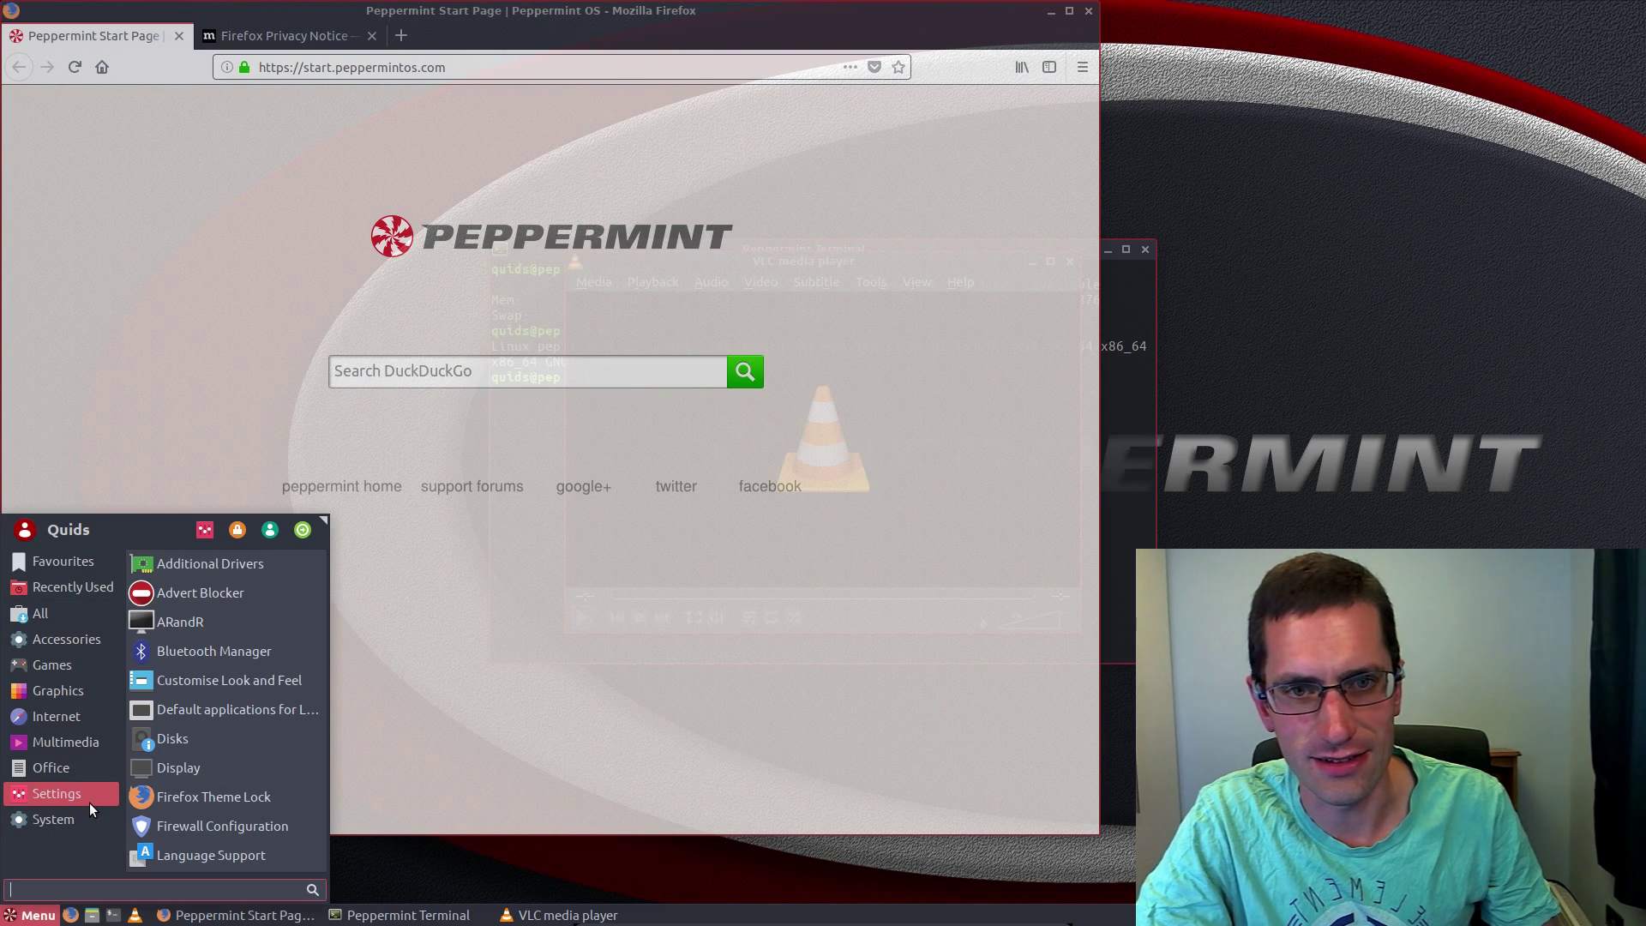
pyautogui.click(93, 767)
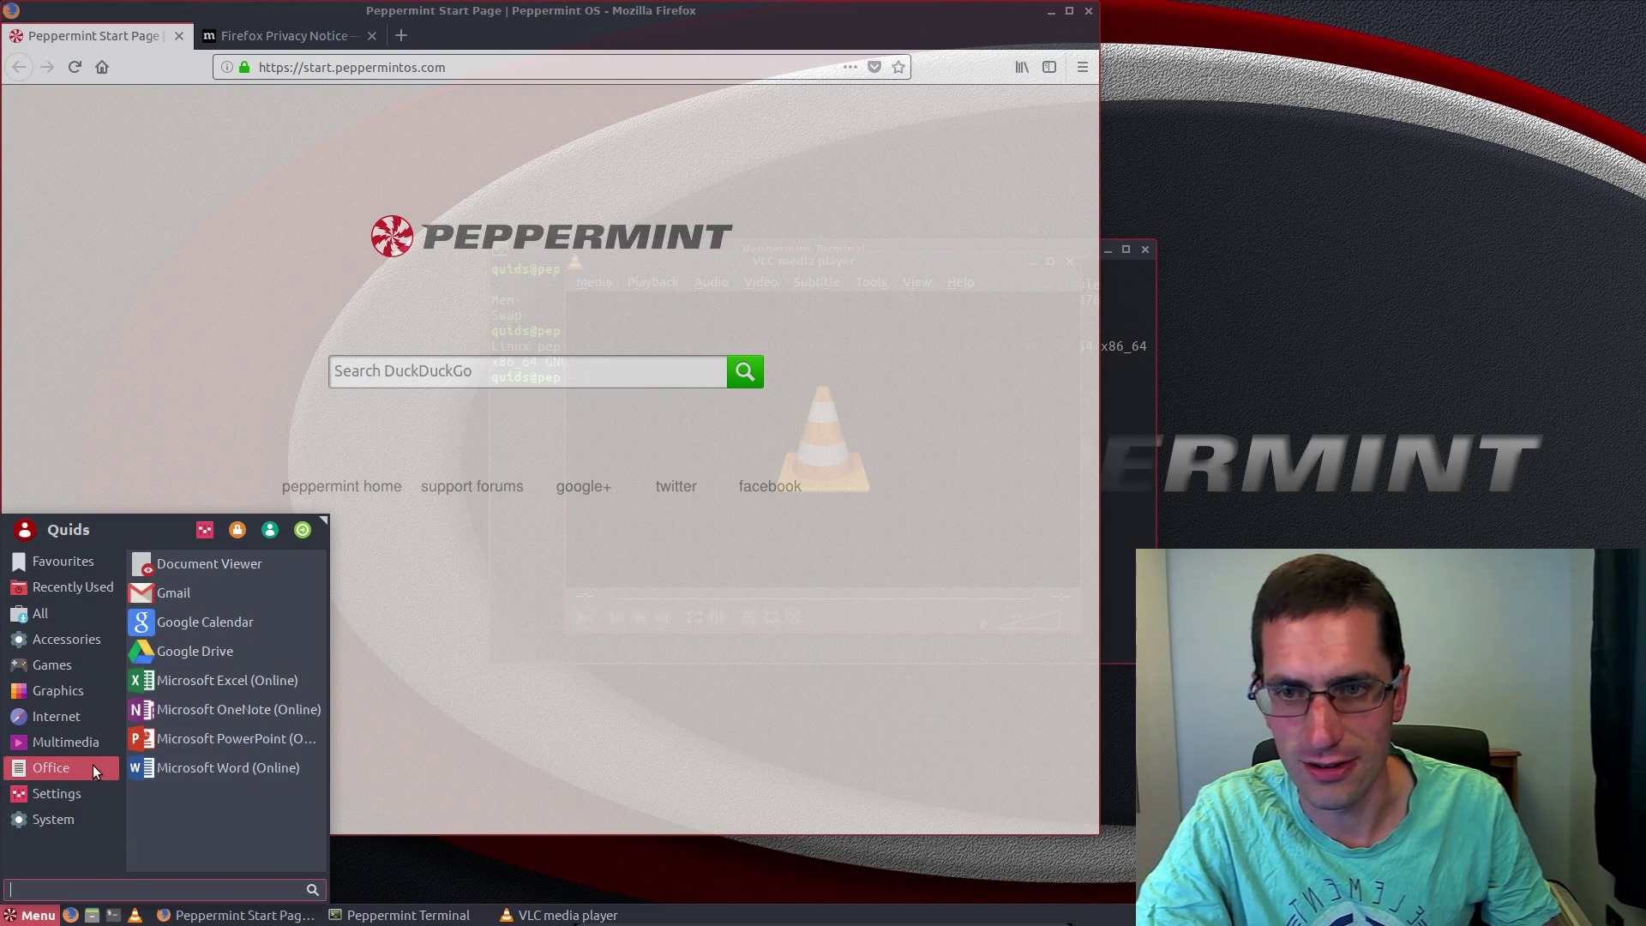
pyautogui.click(157, 766)
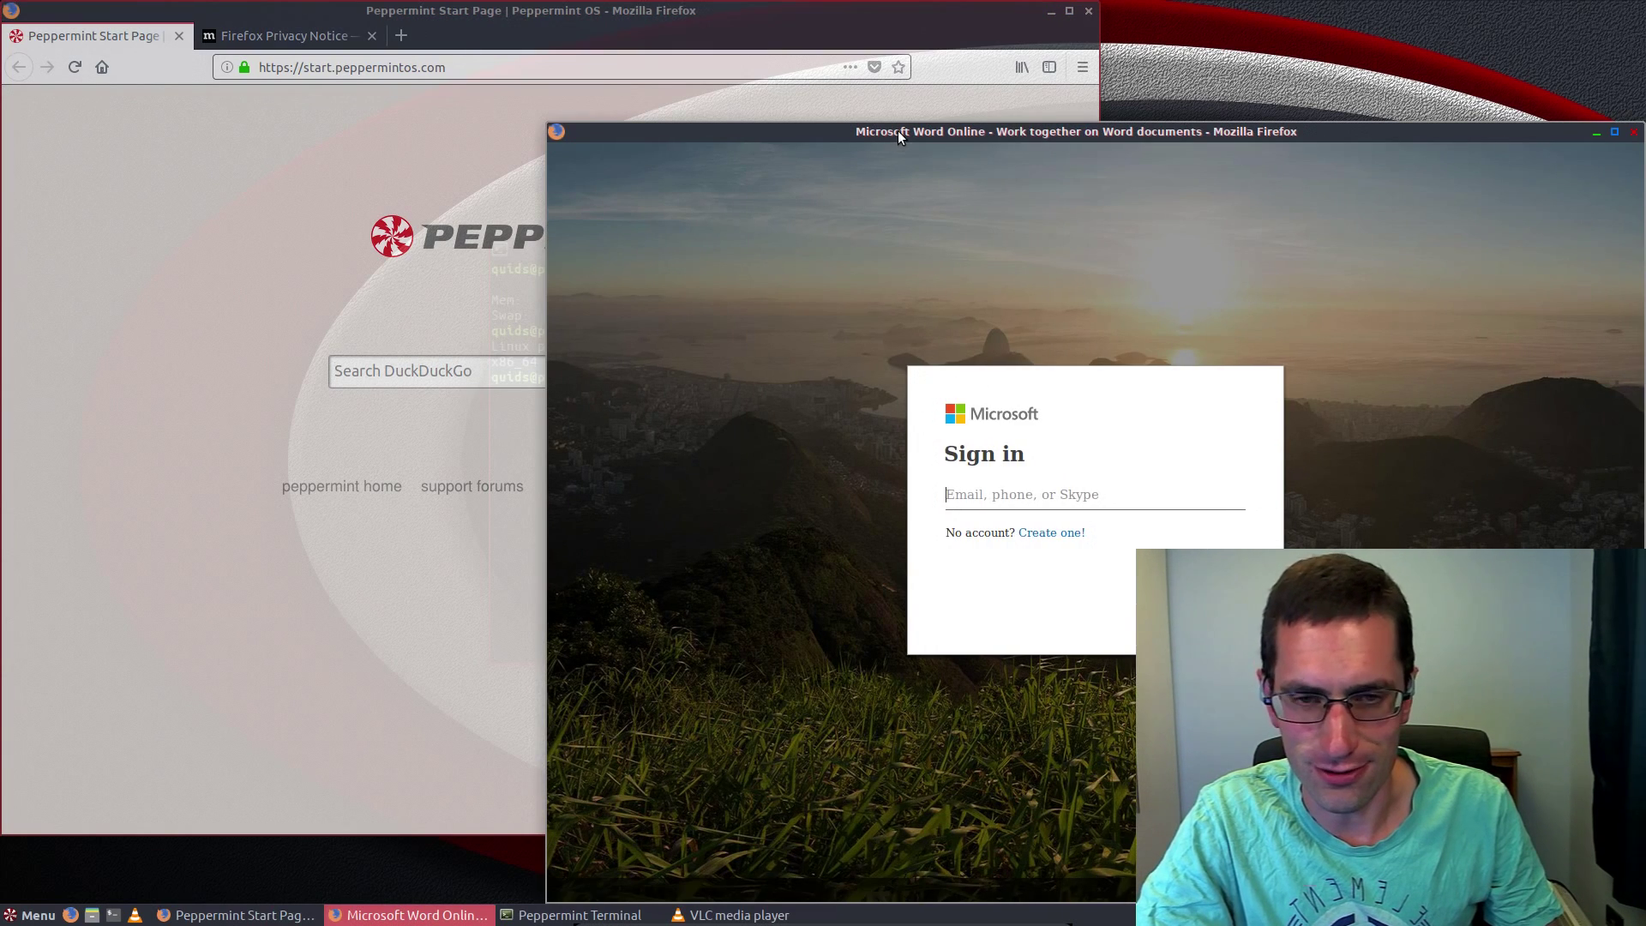
# Move the Word Online window aside and browse the Office and Multimedia menu categories.
pyautogui.moveTo(898, 131); pyautogui.dragTo(443, 85)
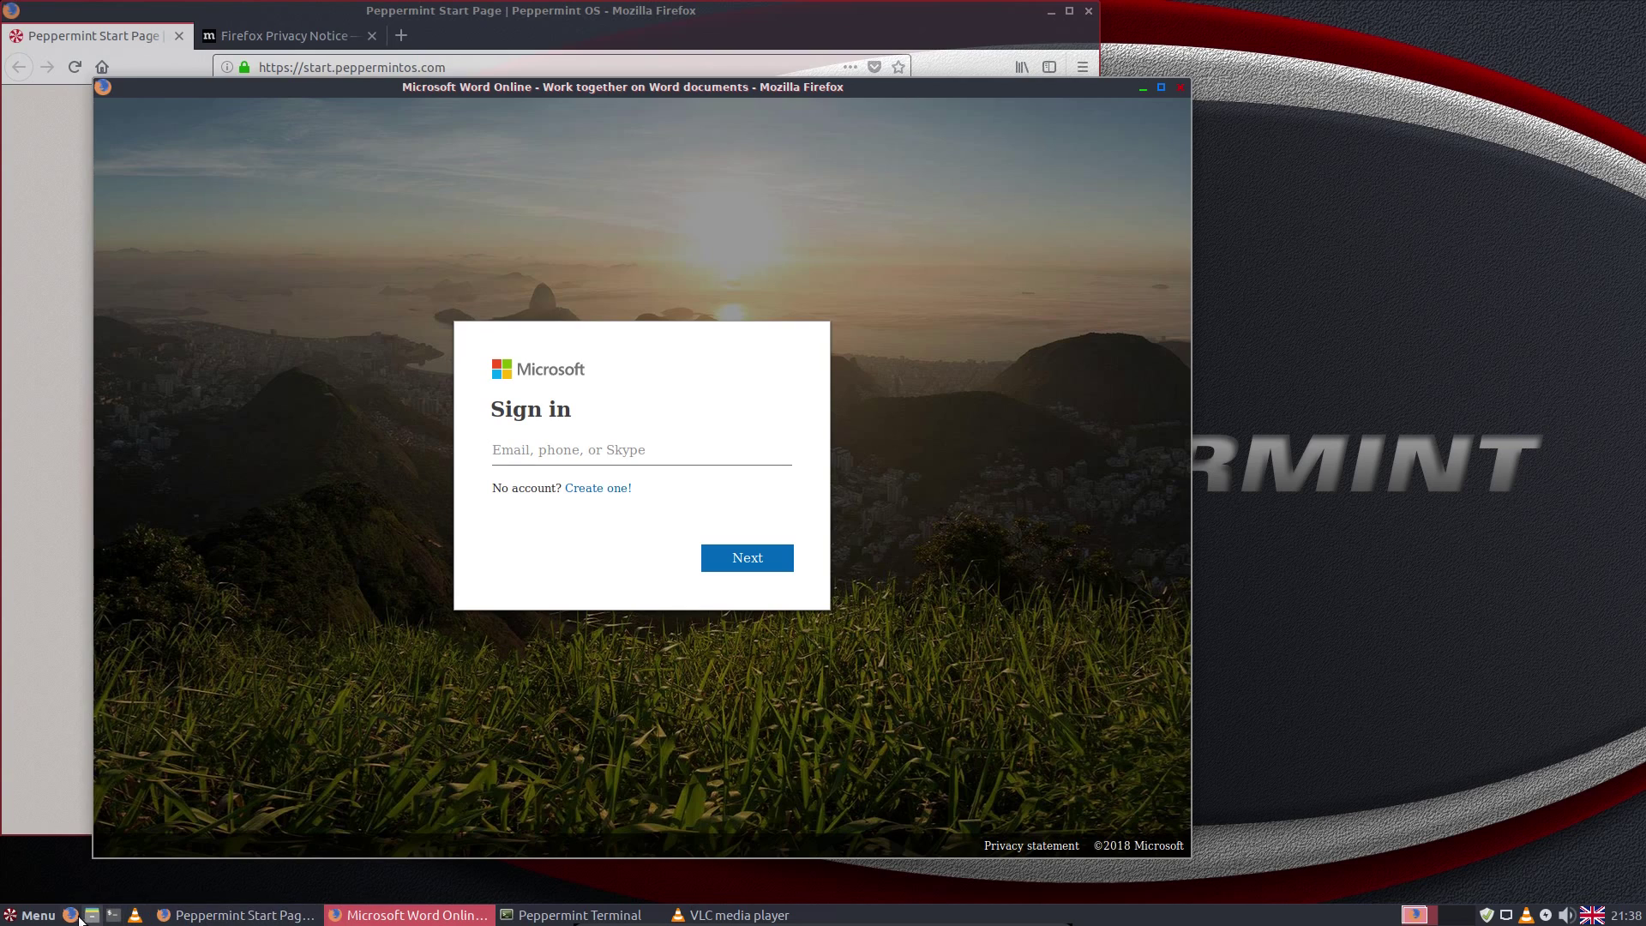
pyautogui.click(32, 916)
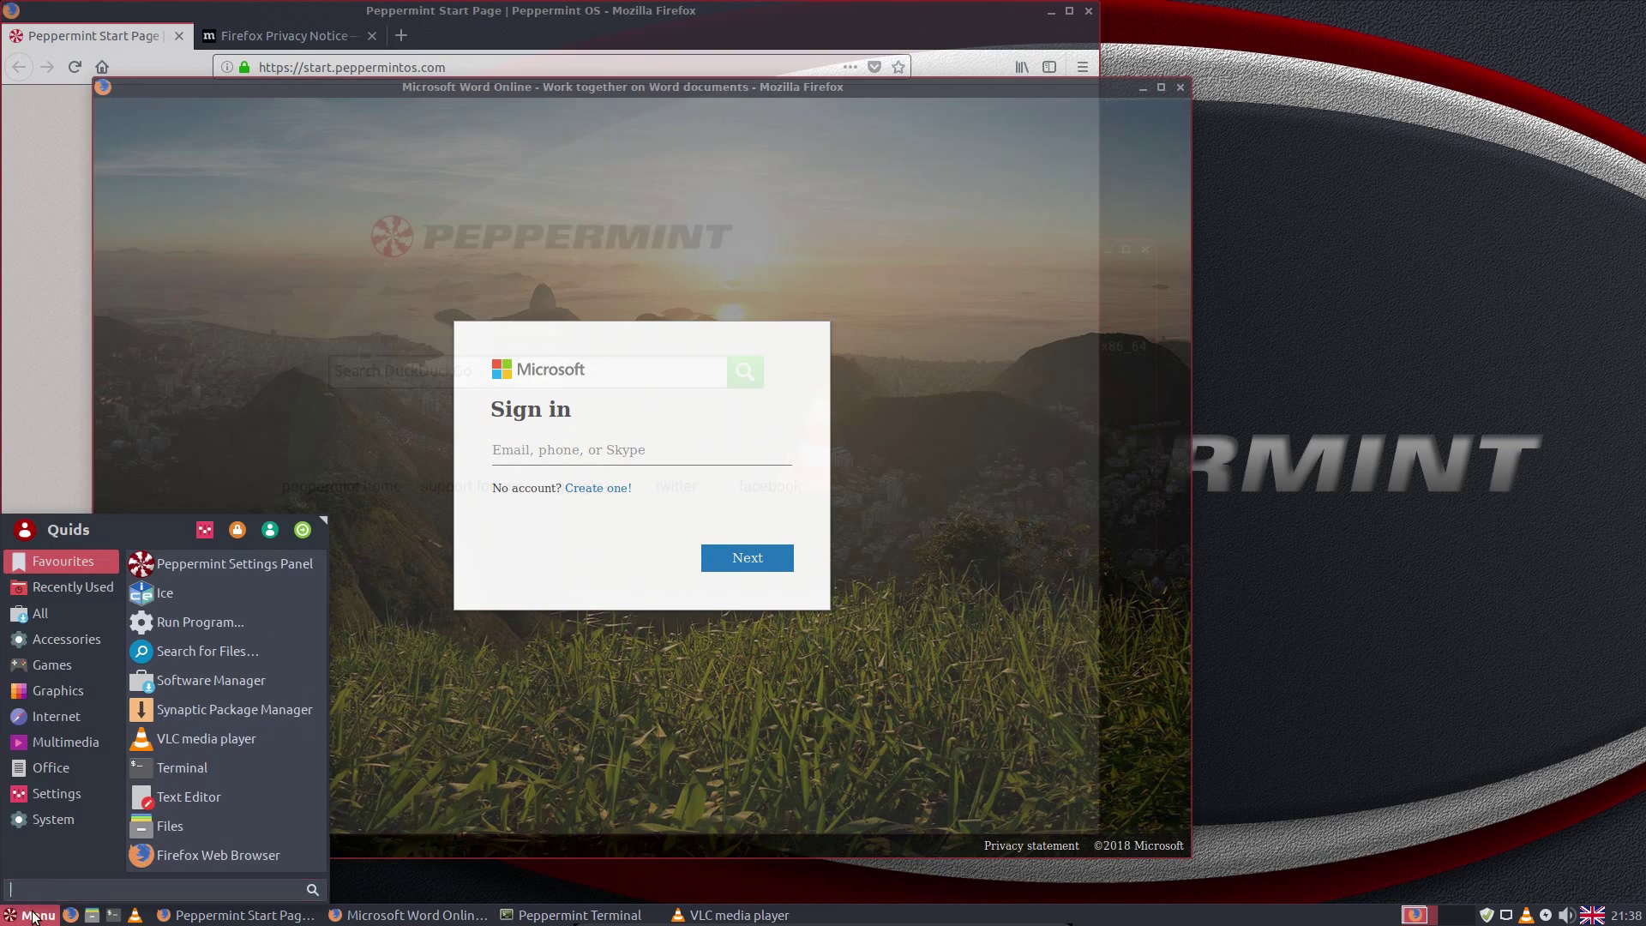
pyautogui.click(96, 768)
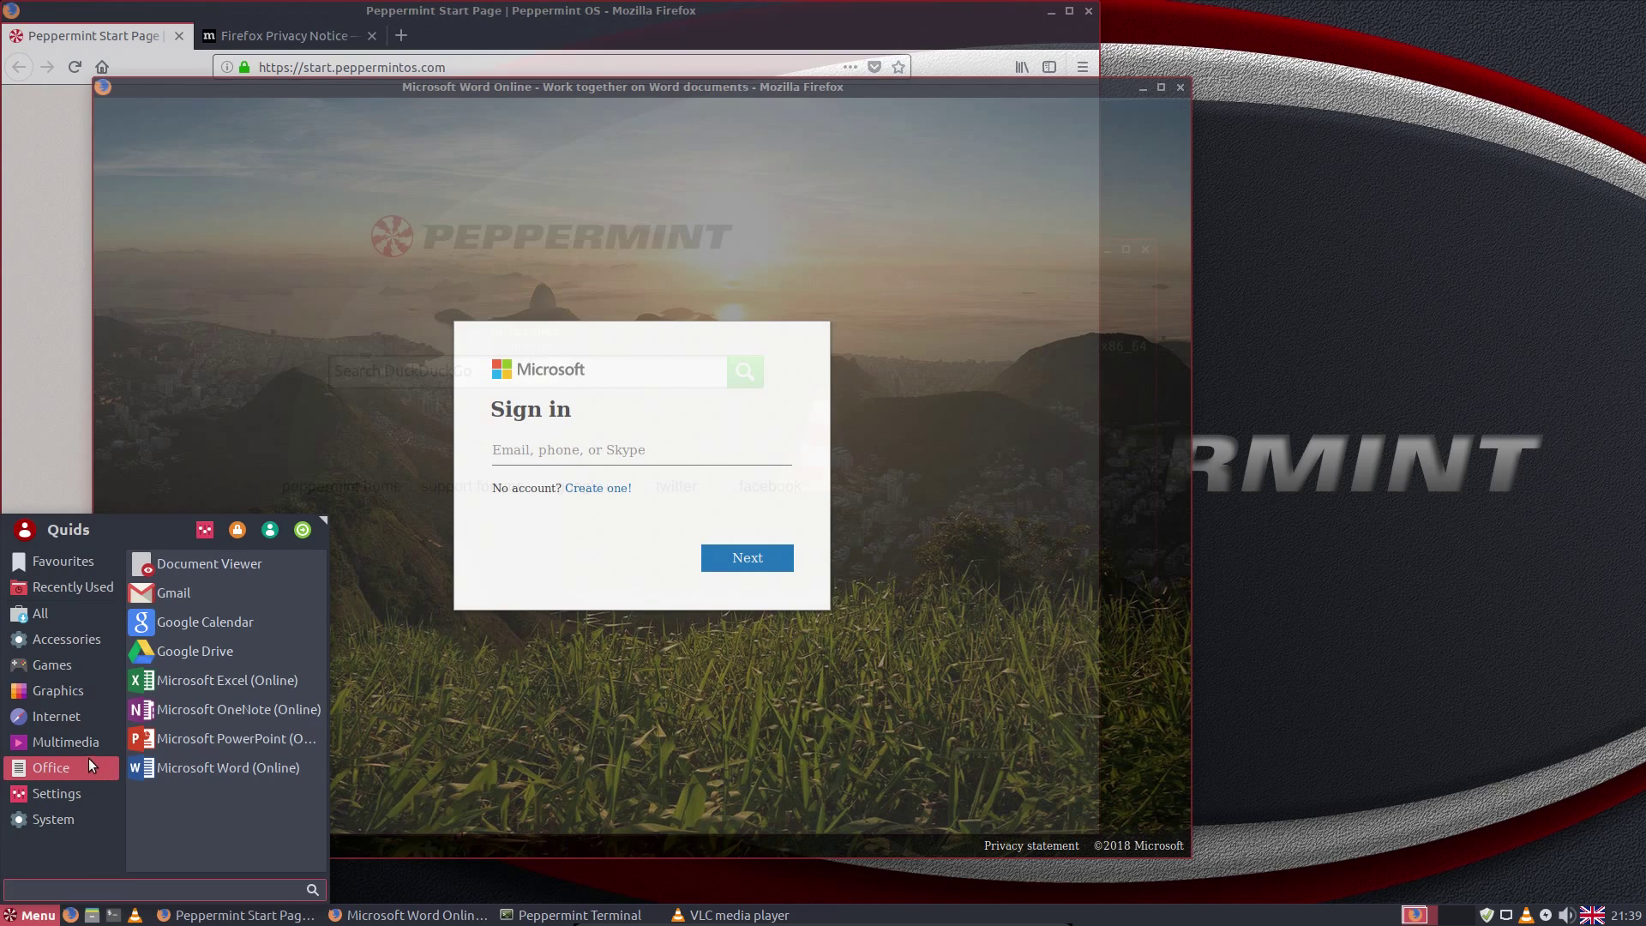
pyautogui.click(89, 750)
pyautogui.click(79, 760)
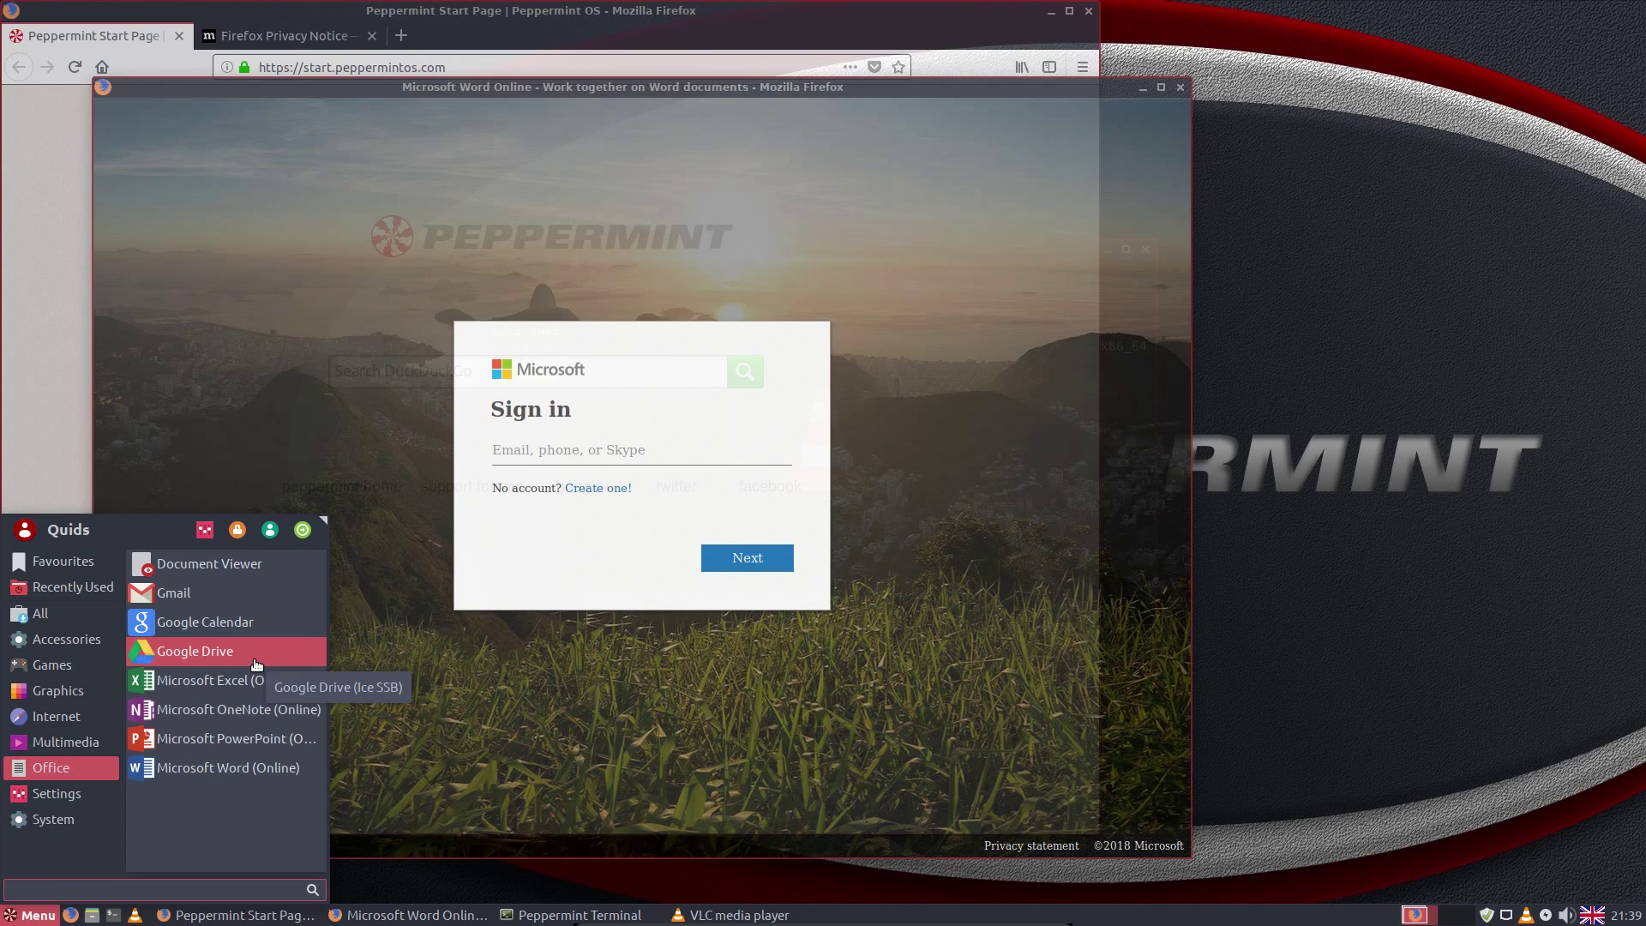
# Open and close Document Viewer, then close the Word Online sign-in window with Ctrl+W.
pyautogui.click(249, 564)
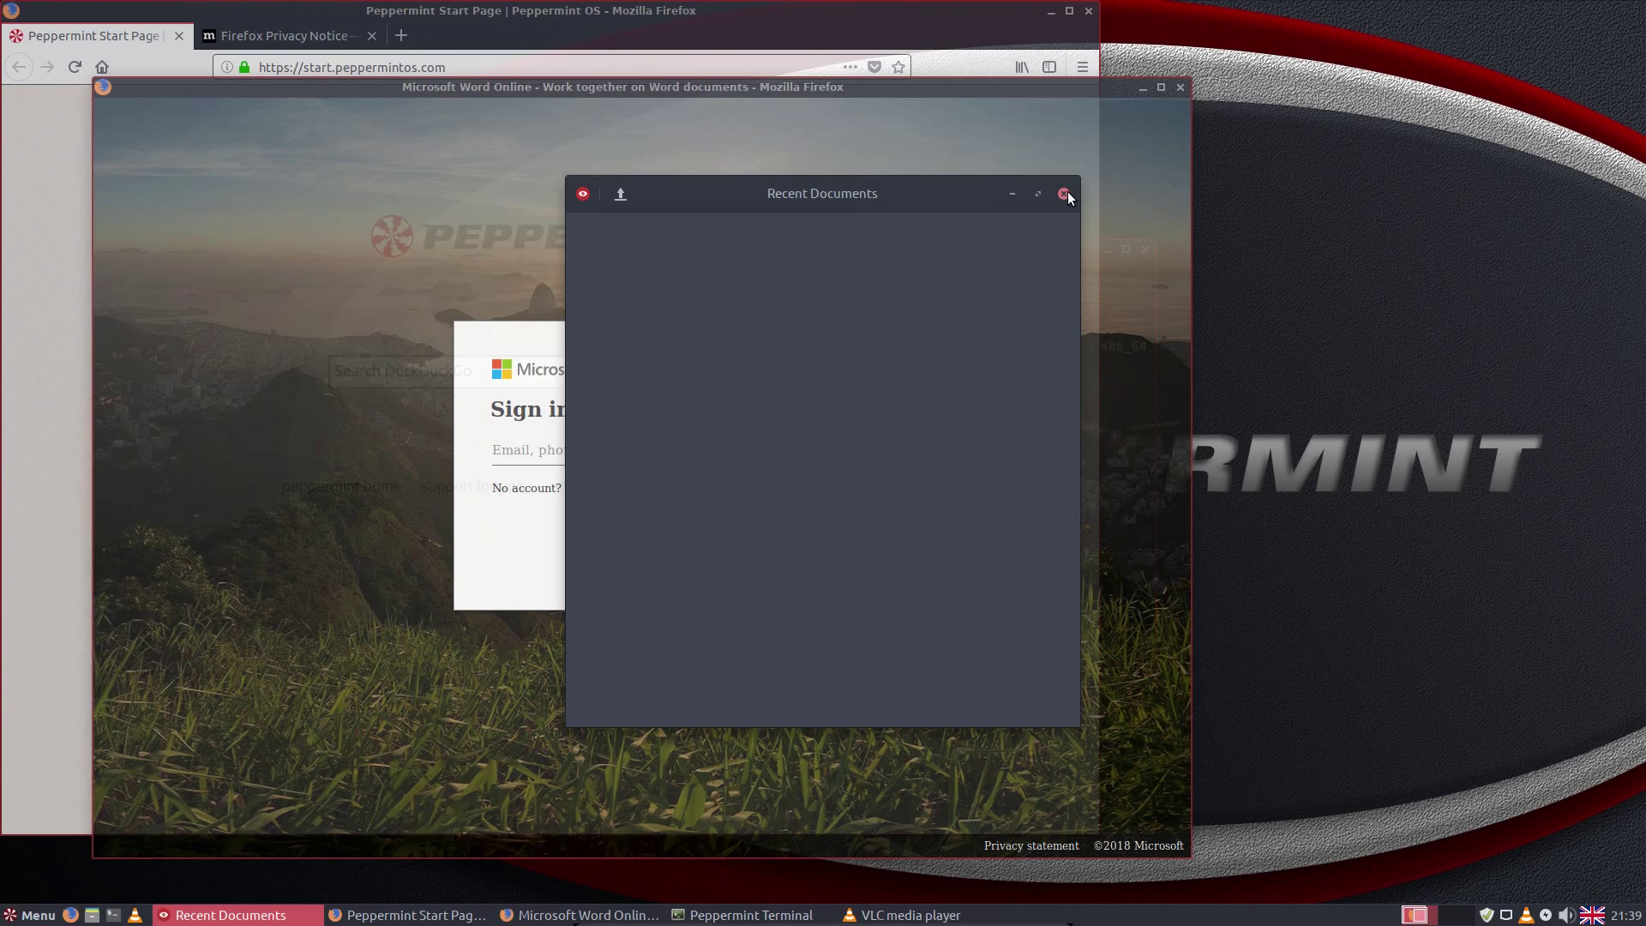
pyautogui.click(1064, 194)
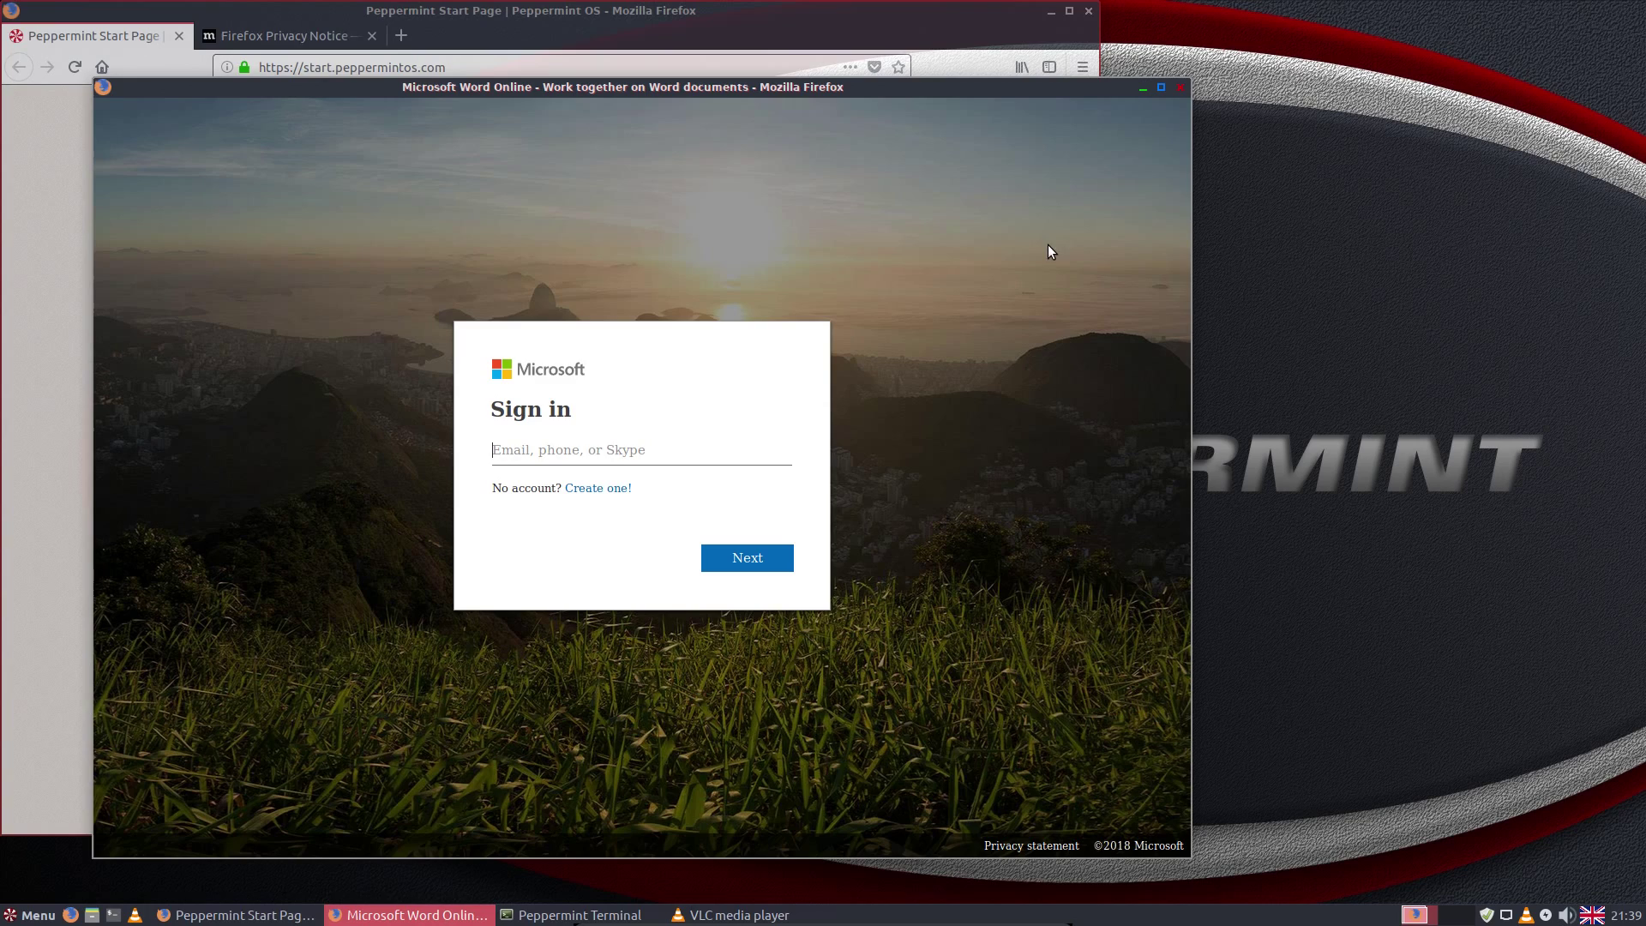
pyautogui.click(627, 452)
pyautogui.hotkey('ctrl', 'w')
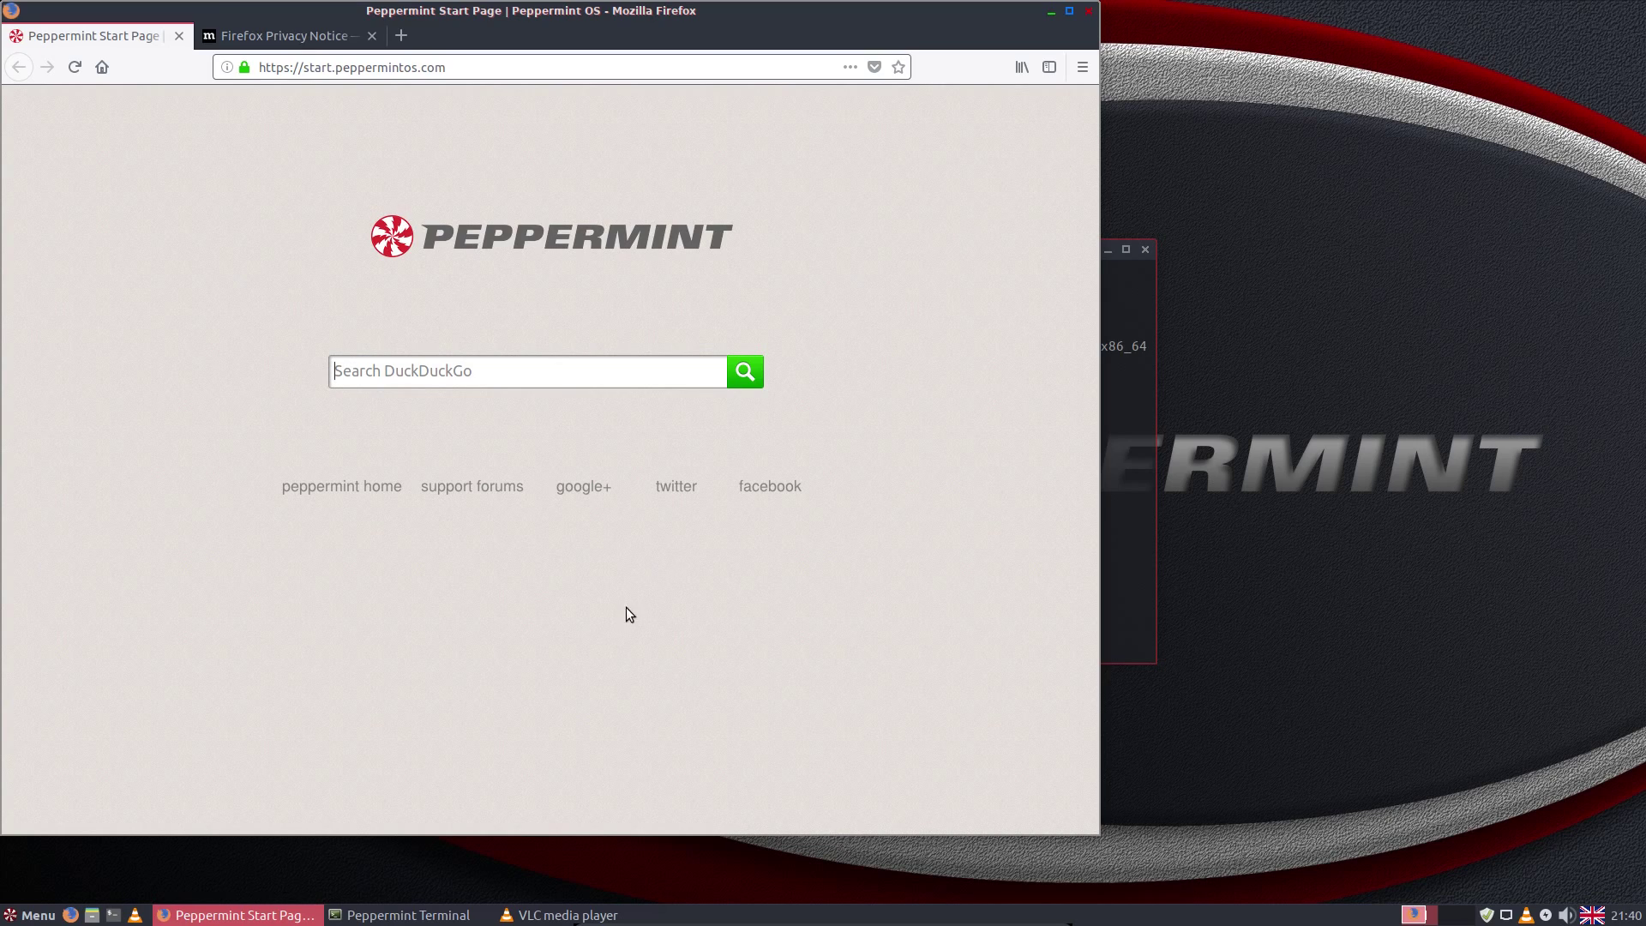
# Minimise Firefox and close VLC media player.
pyautogui.click(249, 916)
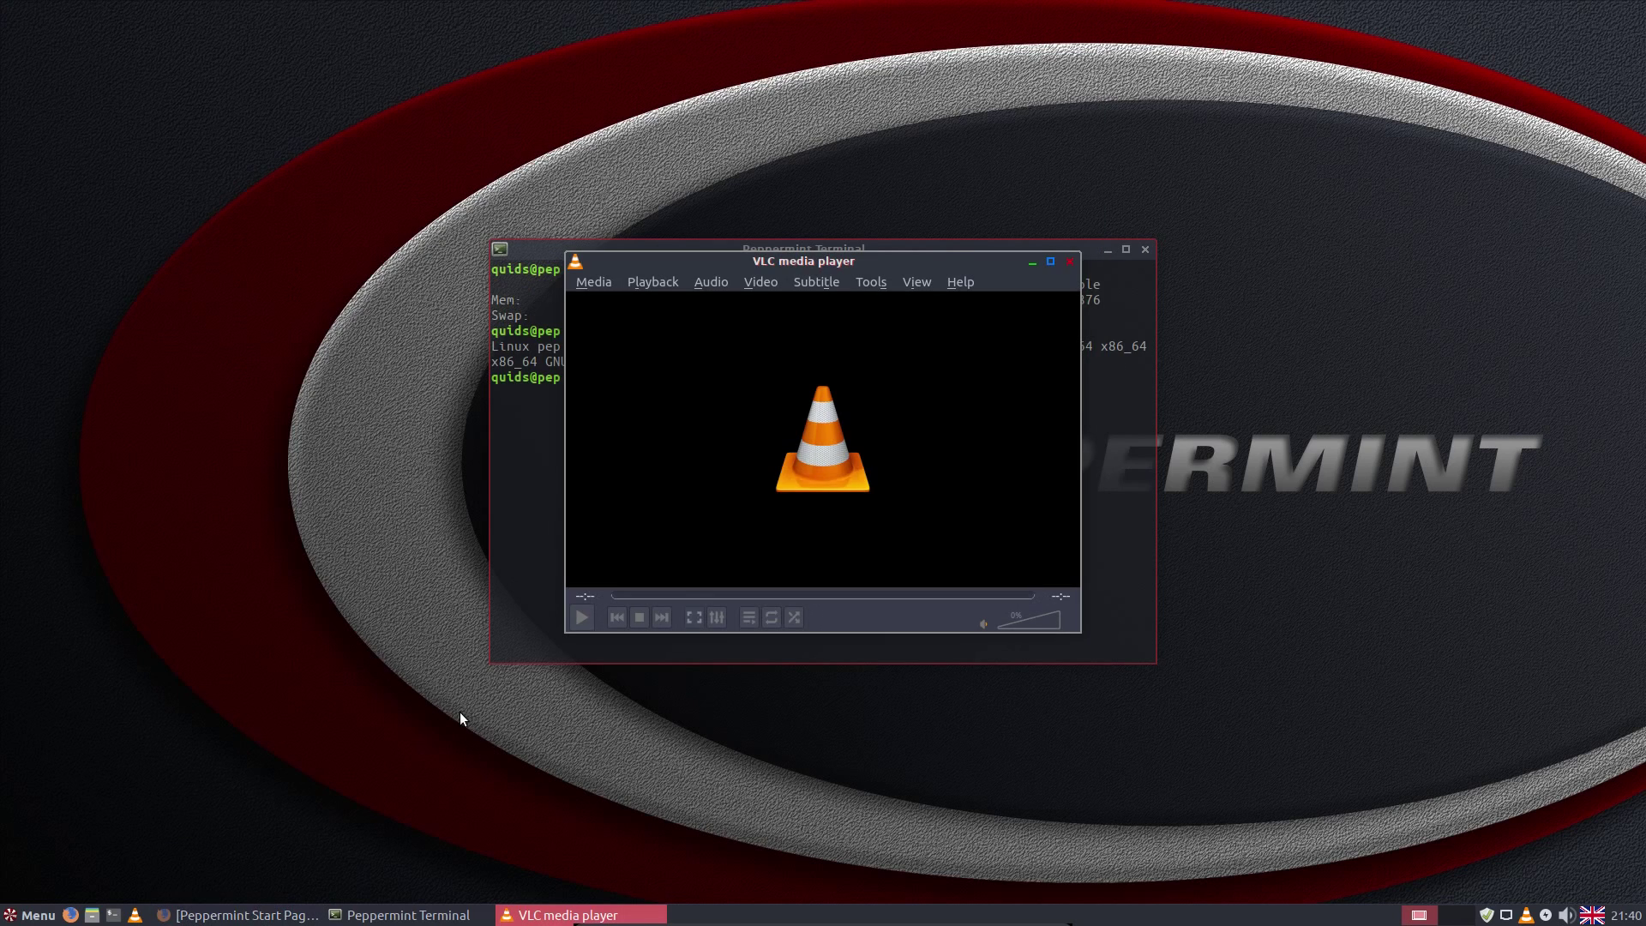
pyautogui.click(1071, 261)
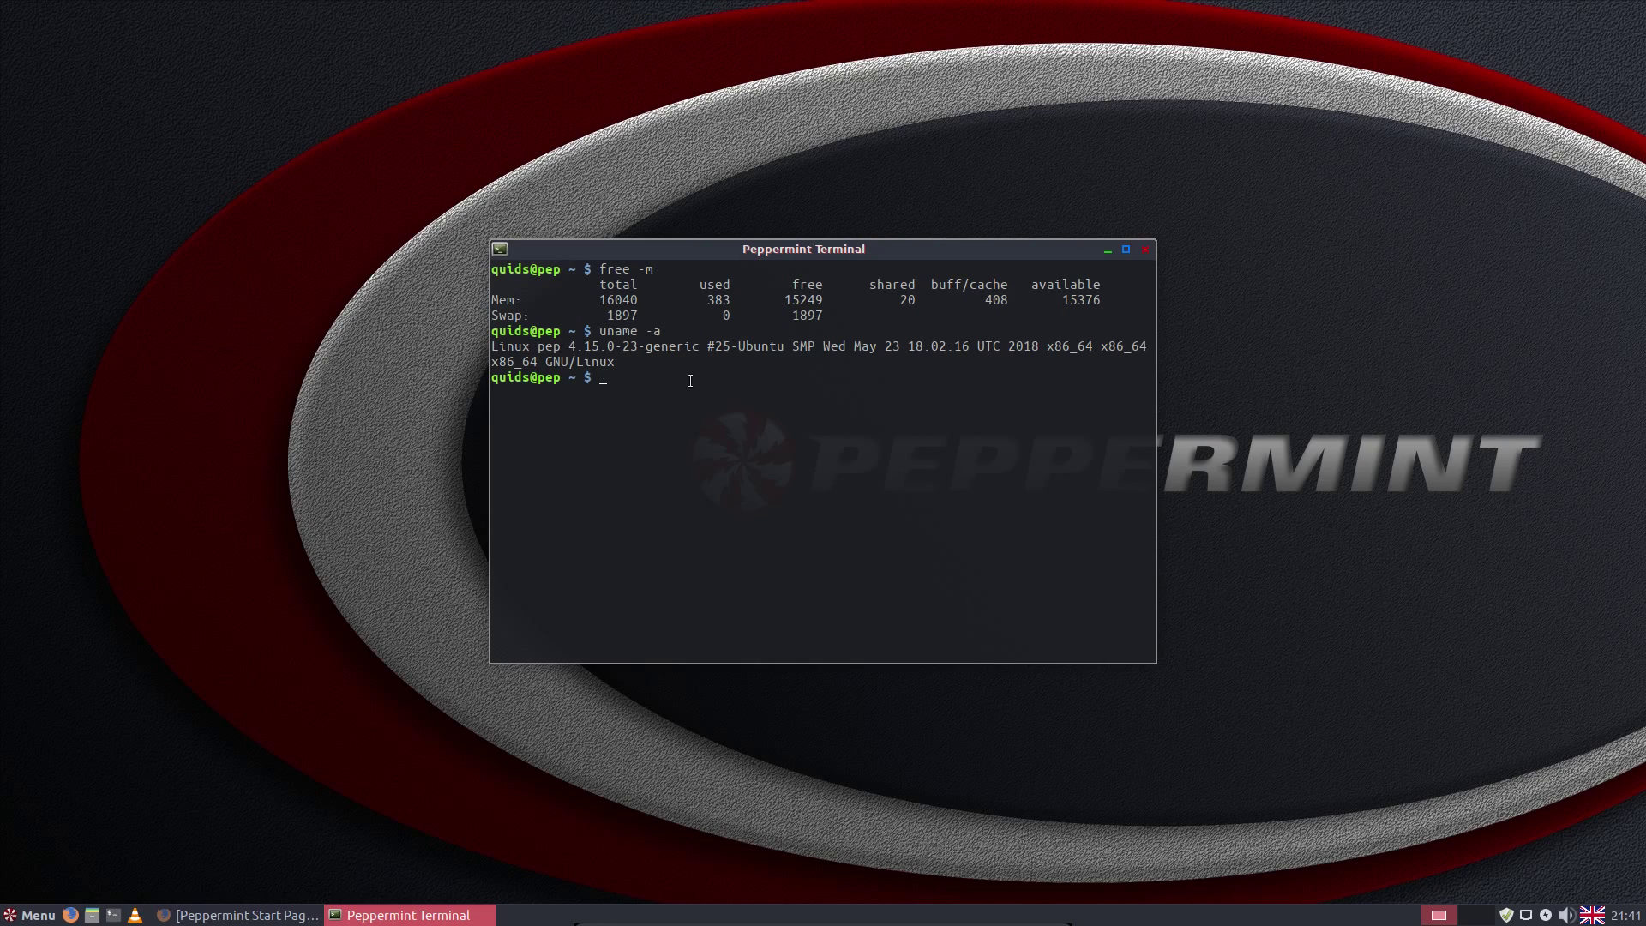
# Close the terminal, then close Firefox with both tabs after cancelling the first prompt.
pyautogui.click(1145, 249)
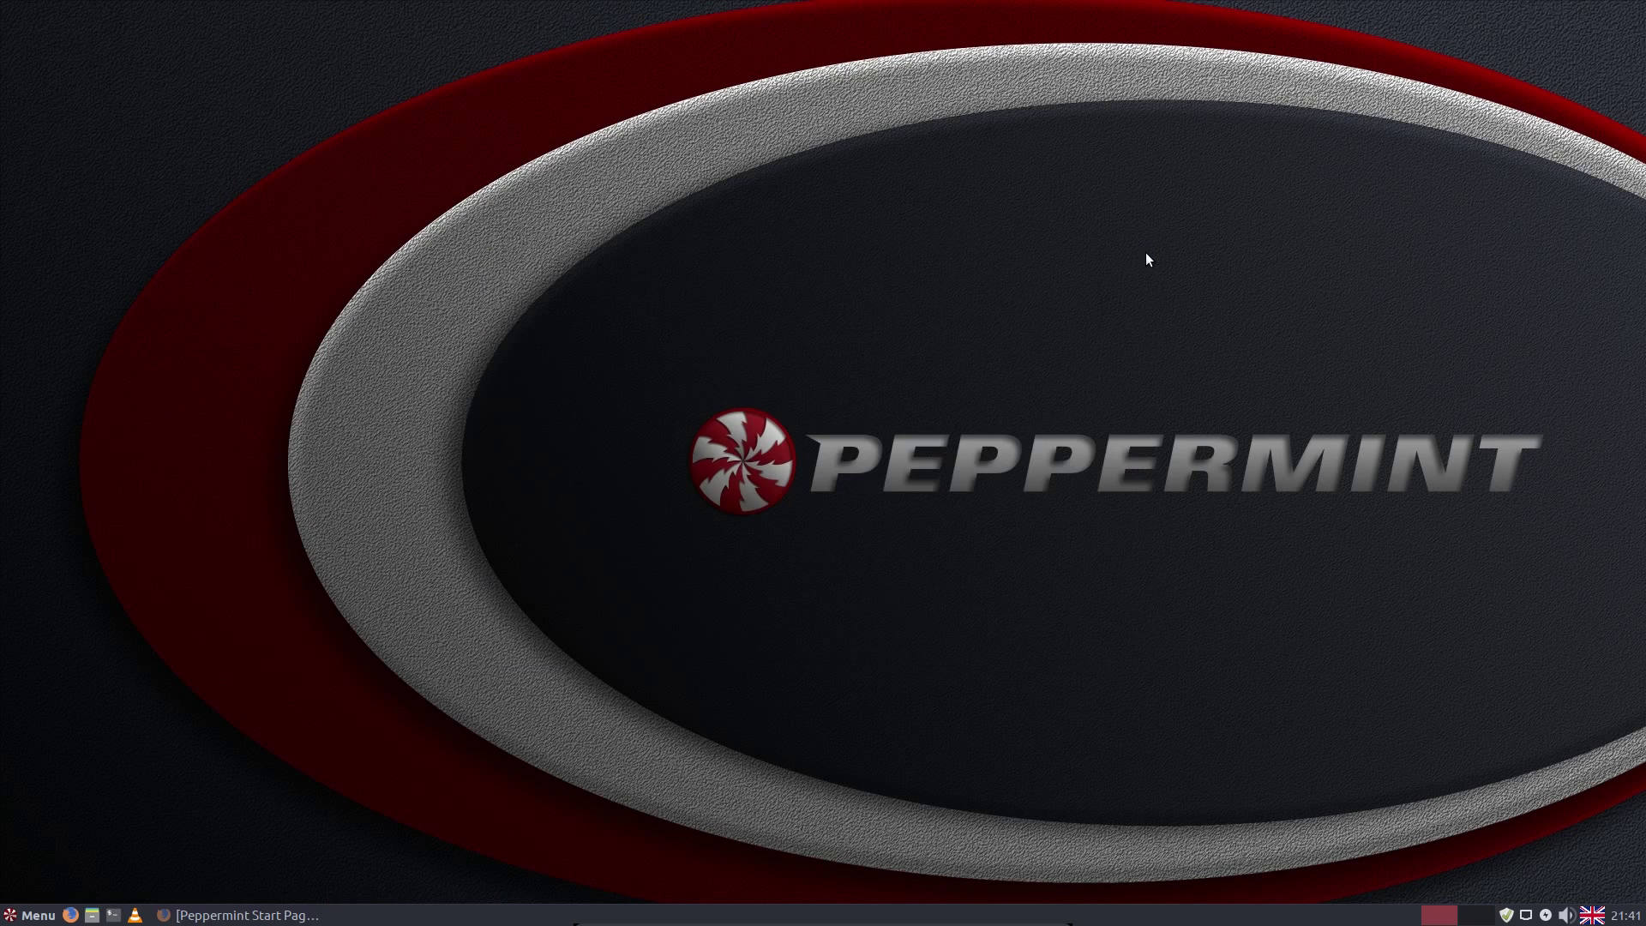
pyautogui.click(243, 918)
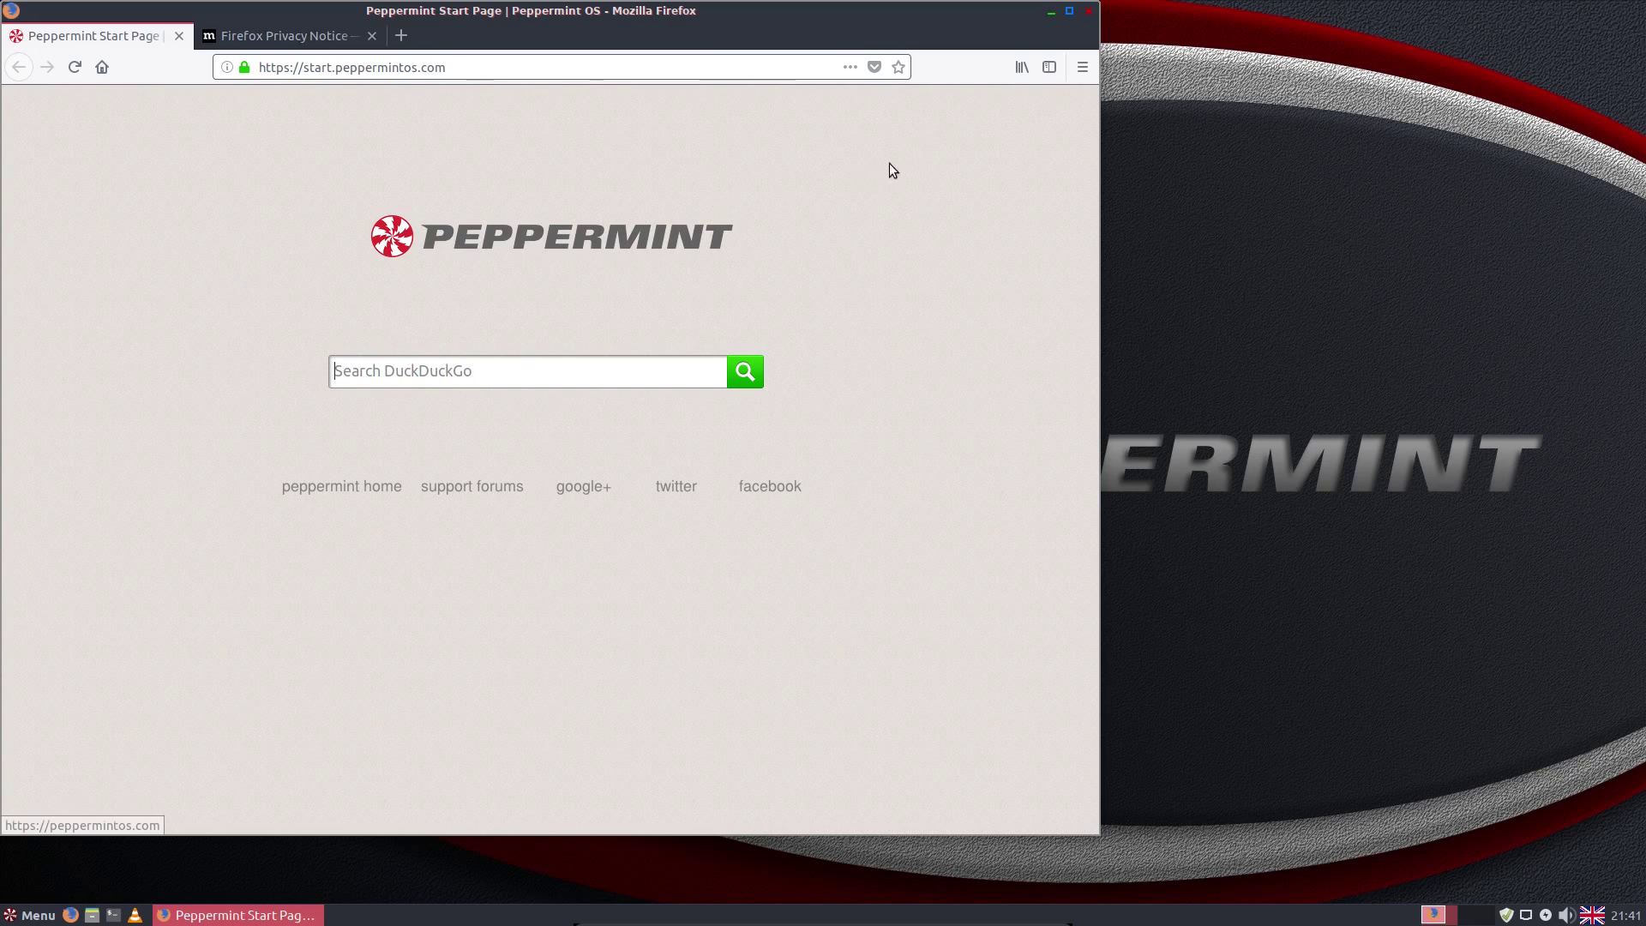
pyautogui.click(1089, 11)
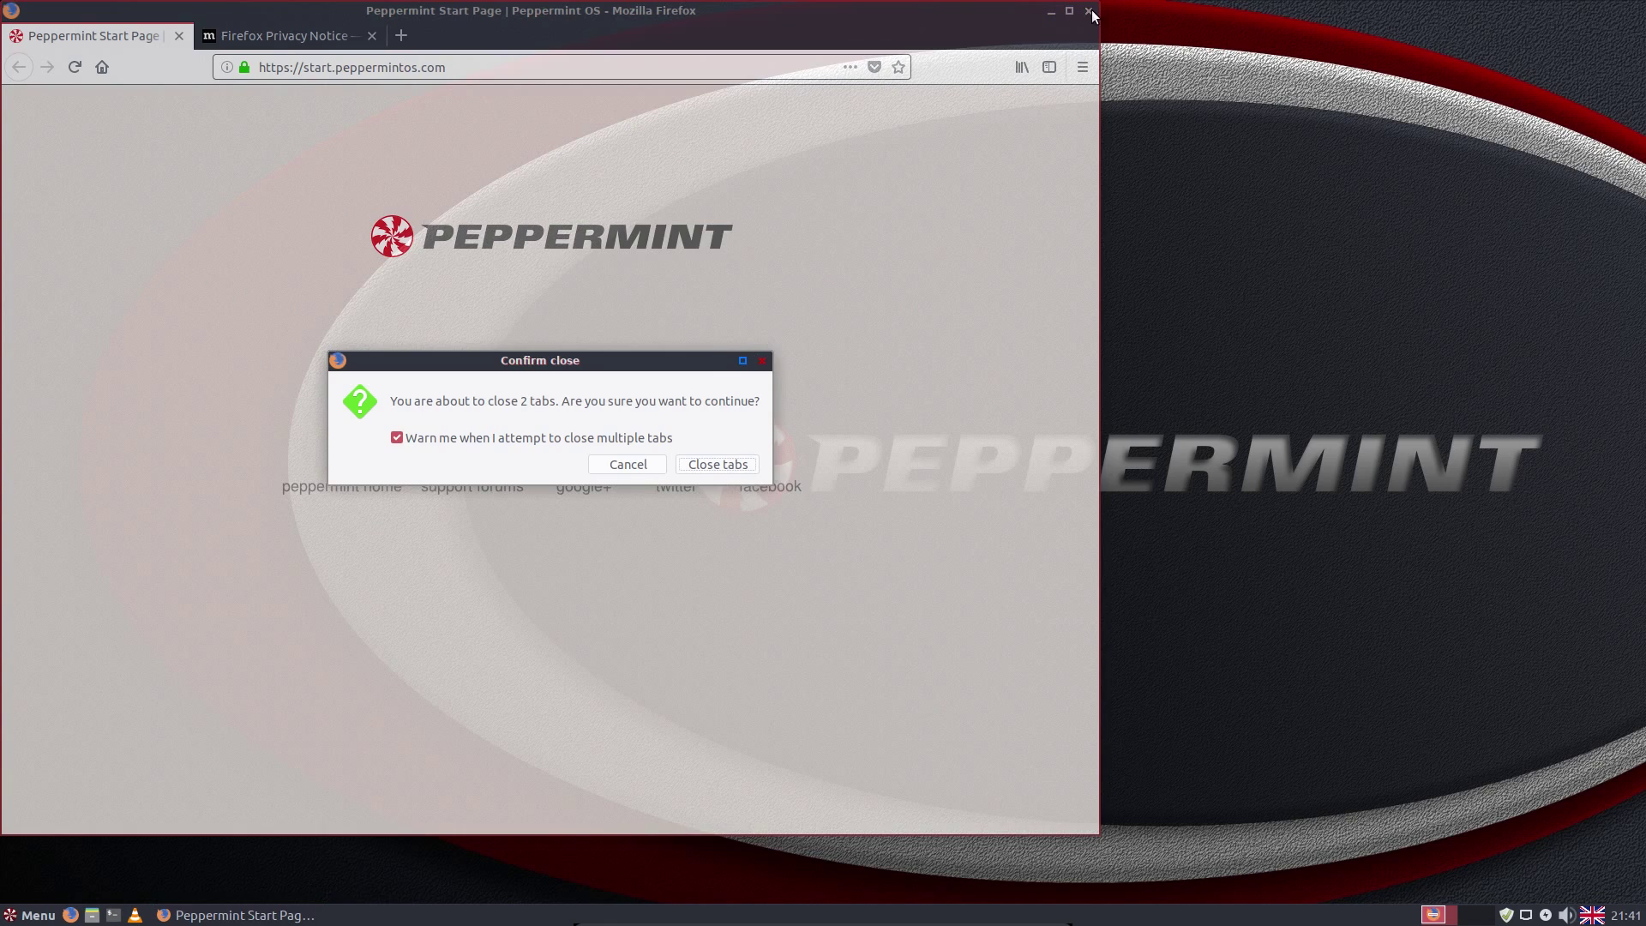
pyautogui.click(708, 464)
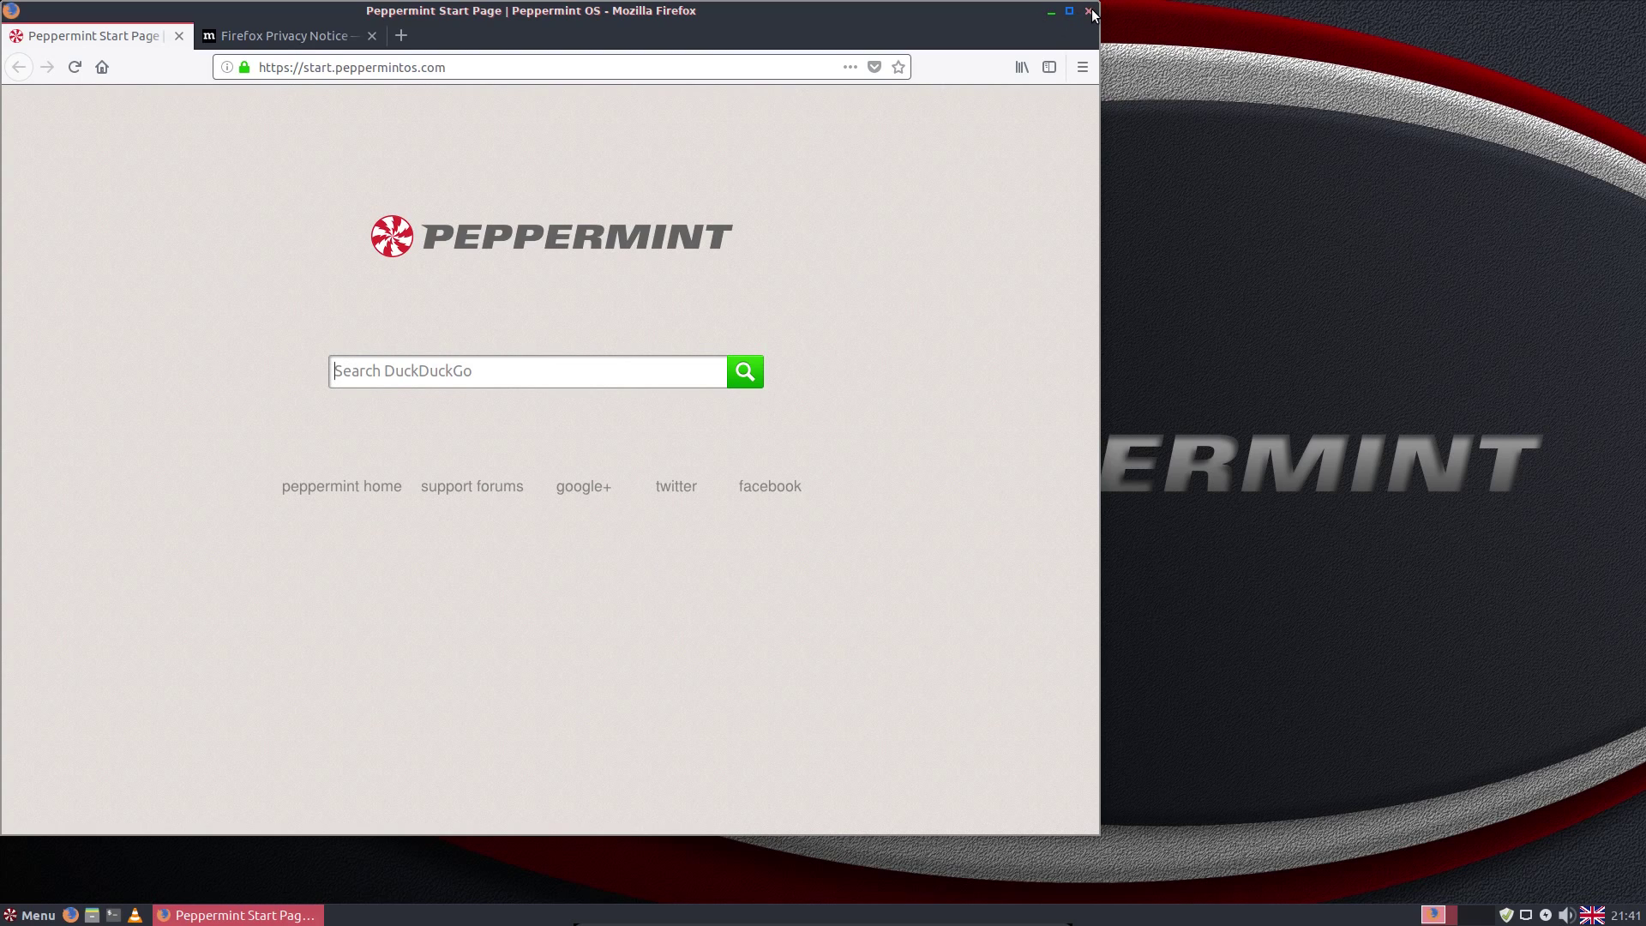
pyautogui.click(1090, 11)
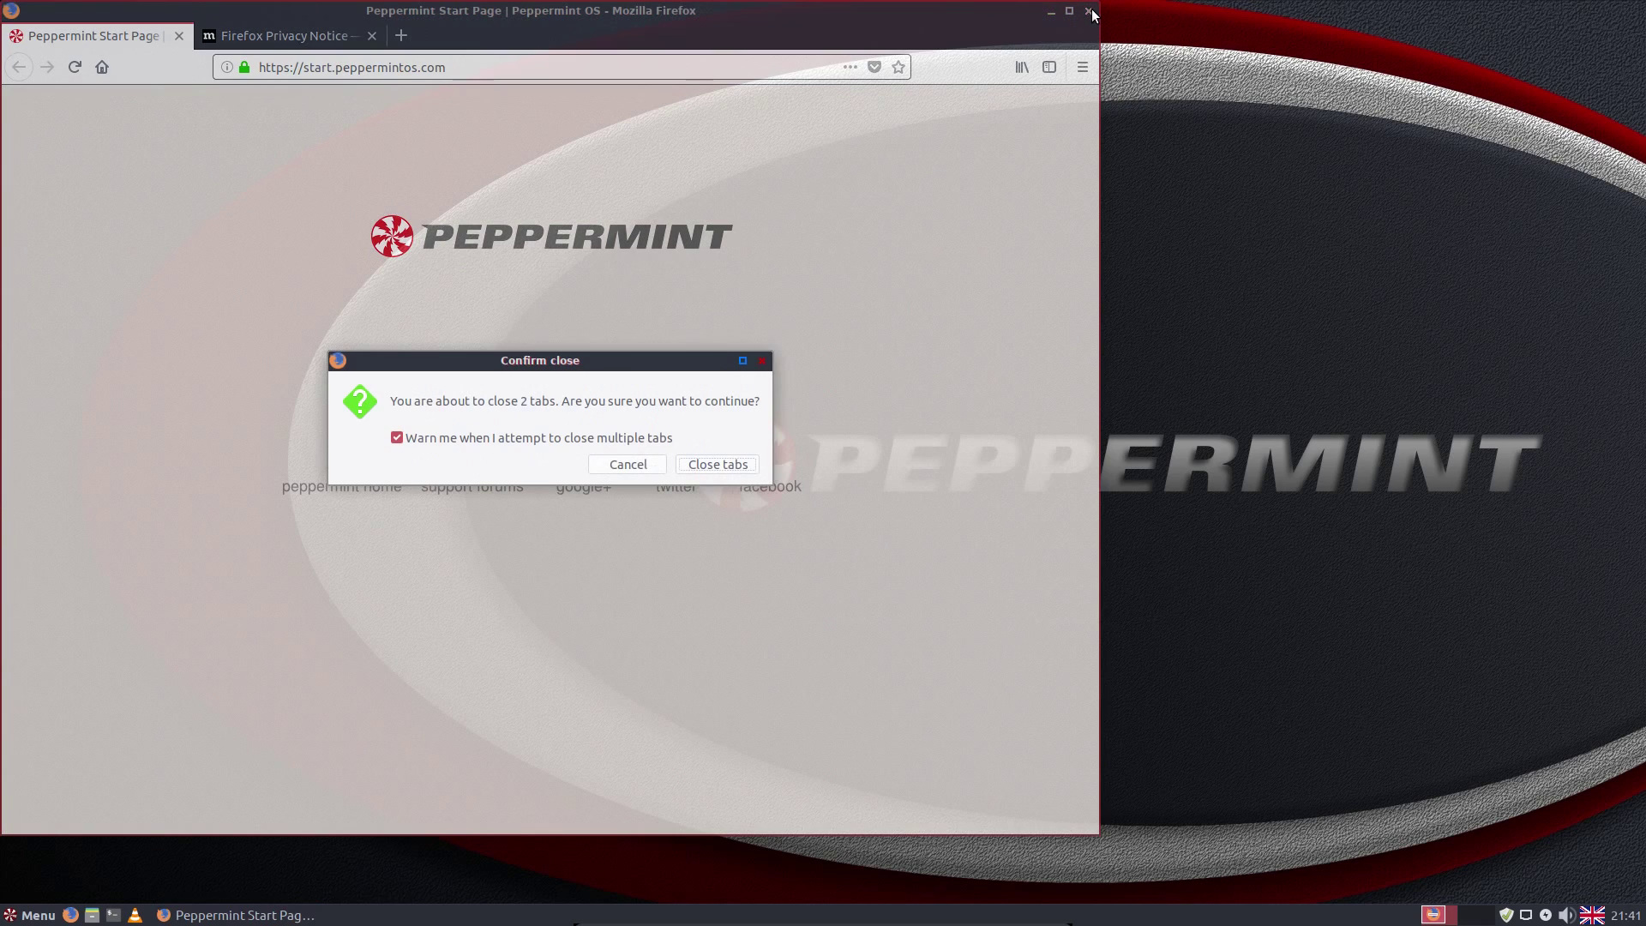
pyautogui.click(707, 469)
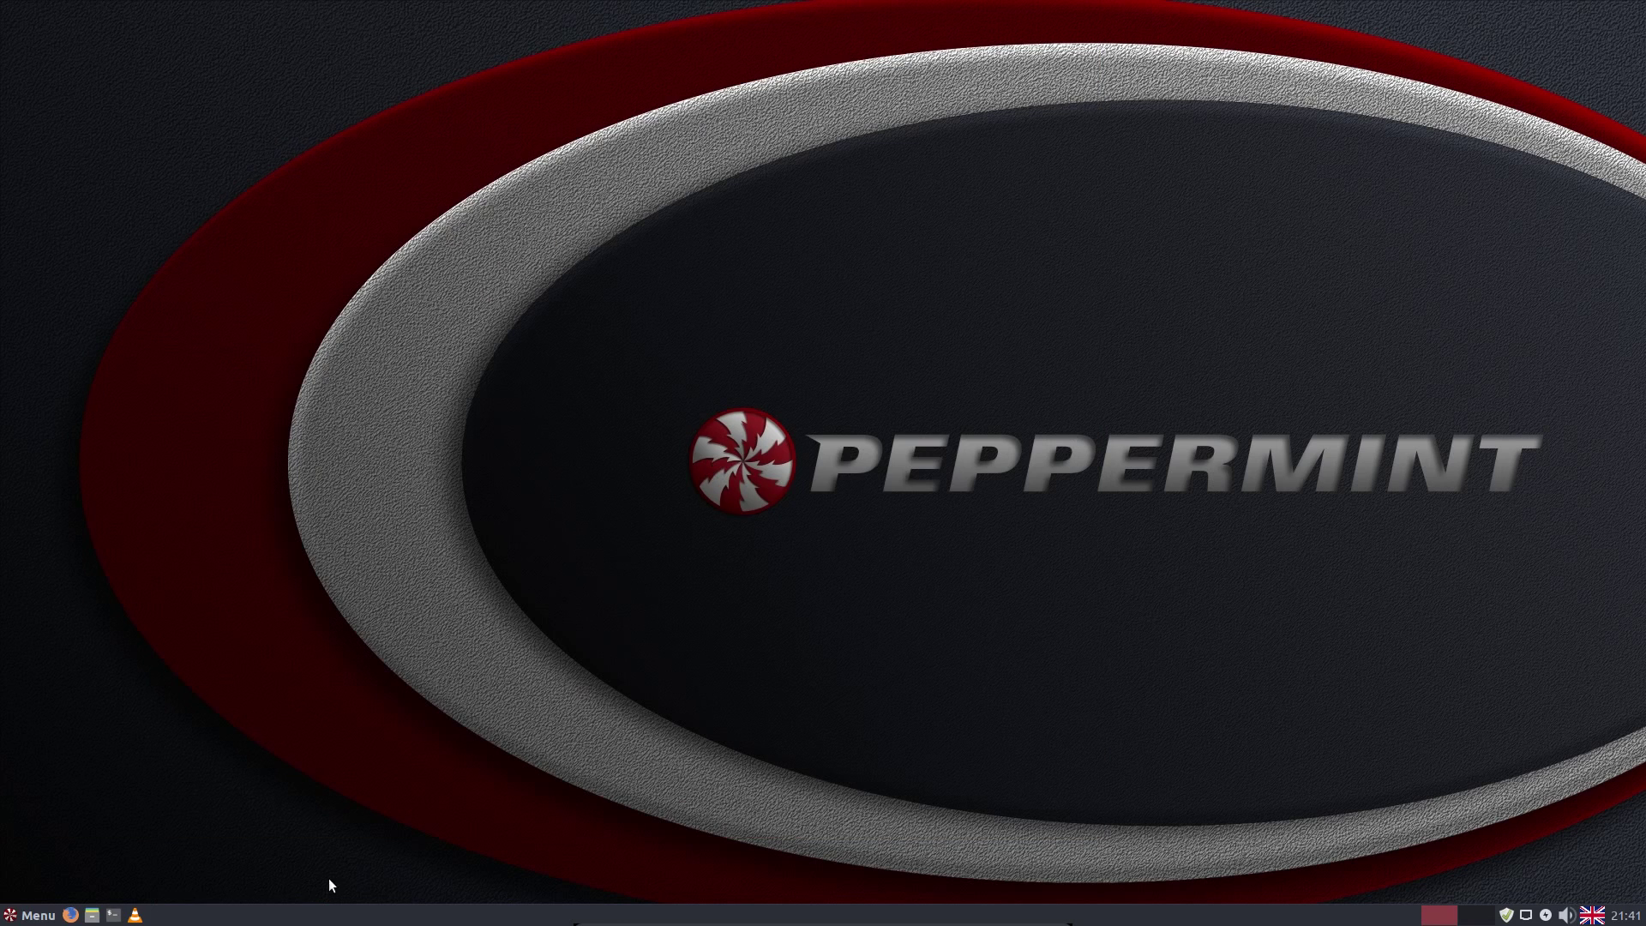
# Open Customise Look and Feel from the Settings menu category.
pyautogui.click(38, 916)
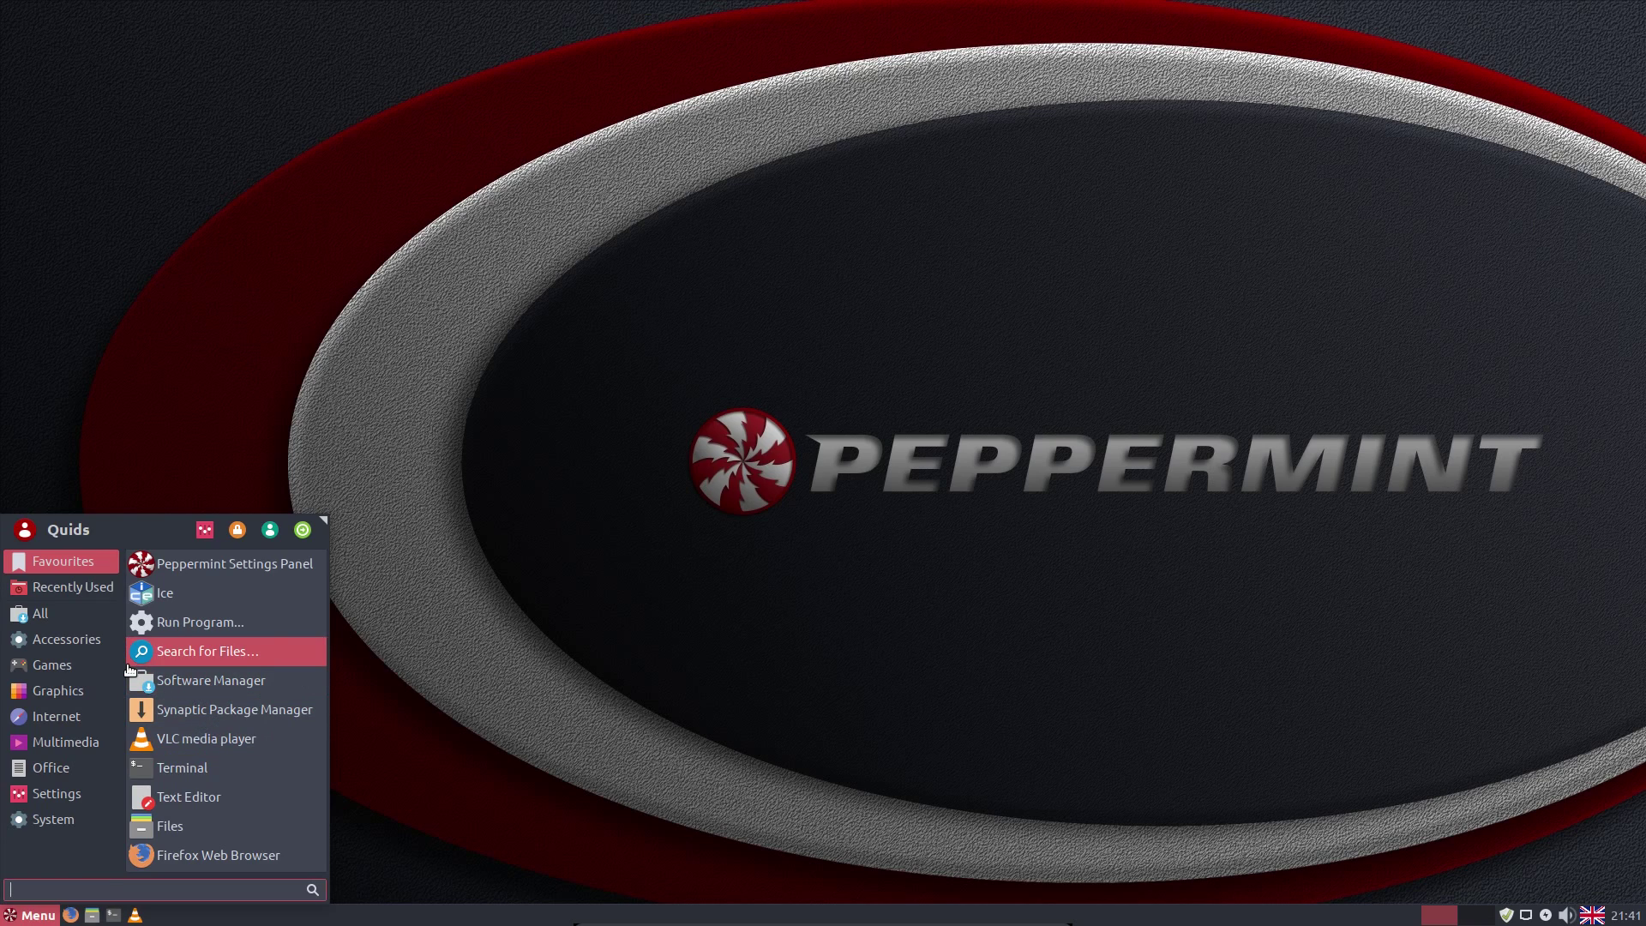
pyautogui.moveTo(102, 645)
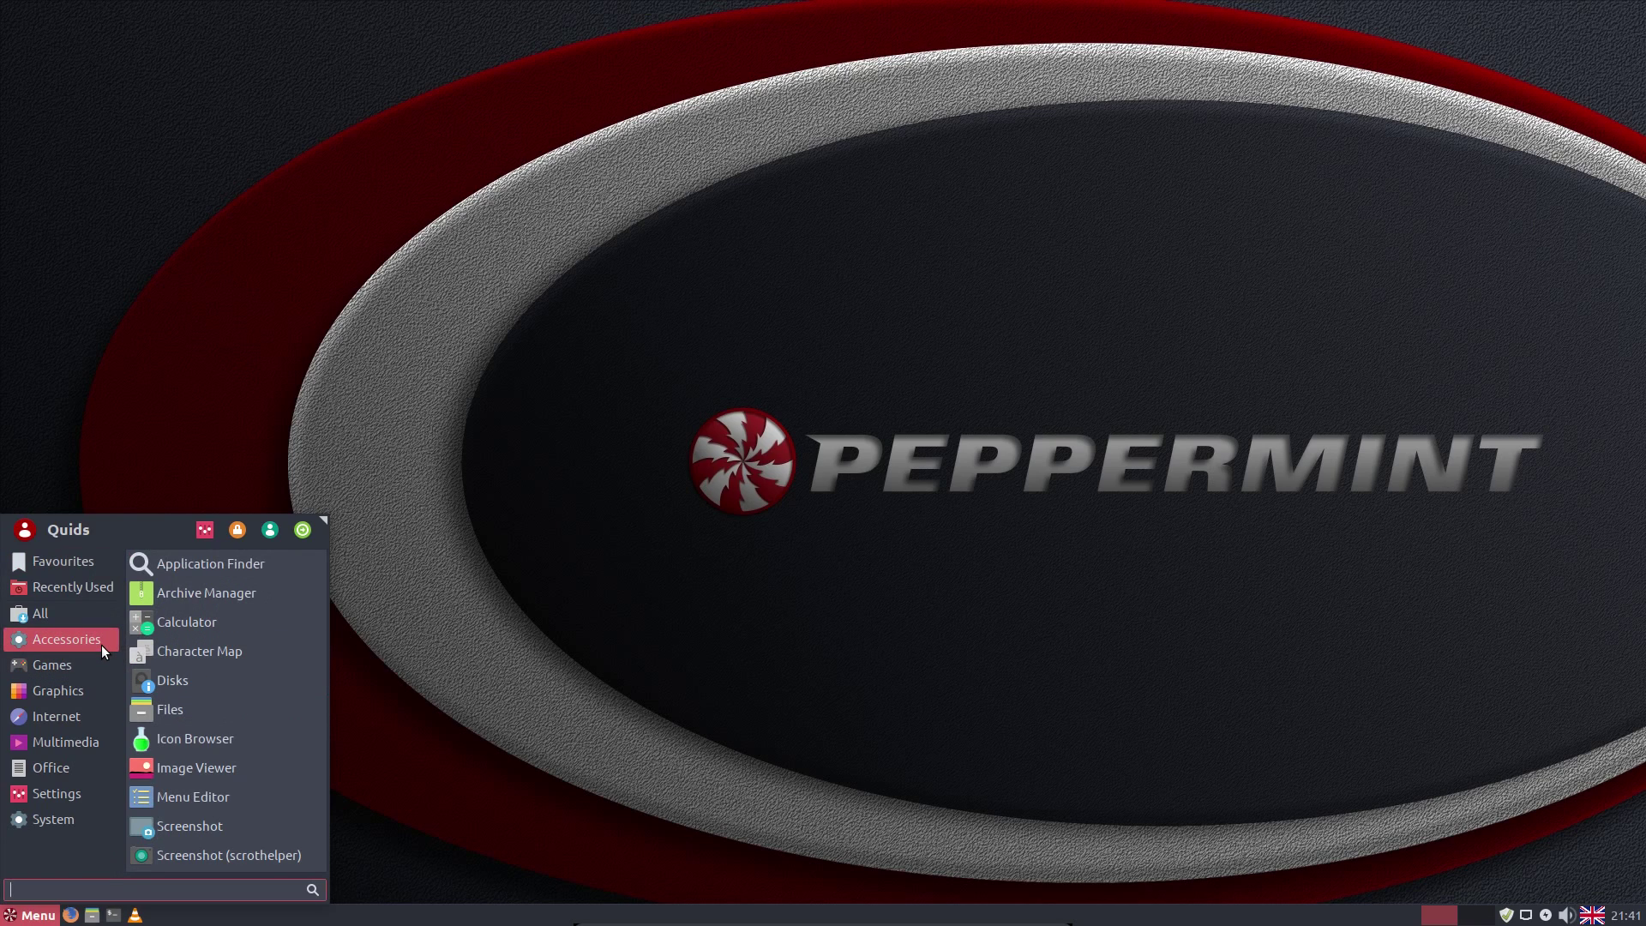
pyautogui.moveTo(60, 793)
pyautogui.click(283, 680)
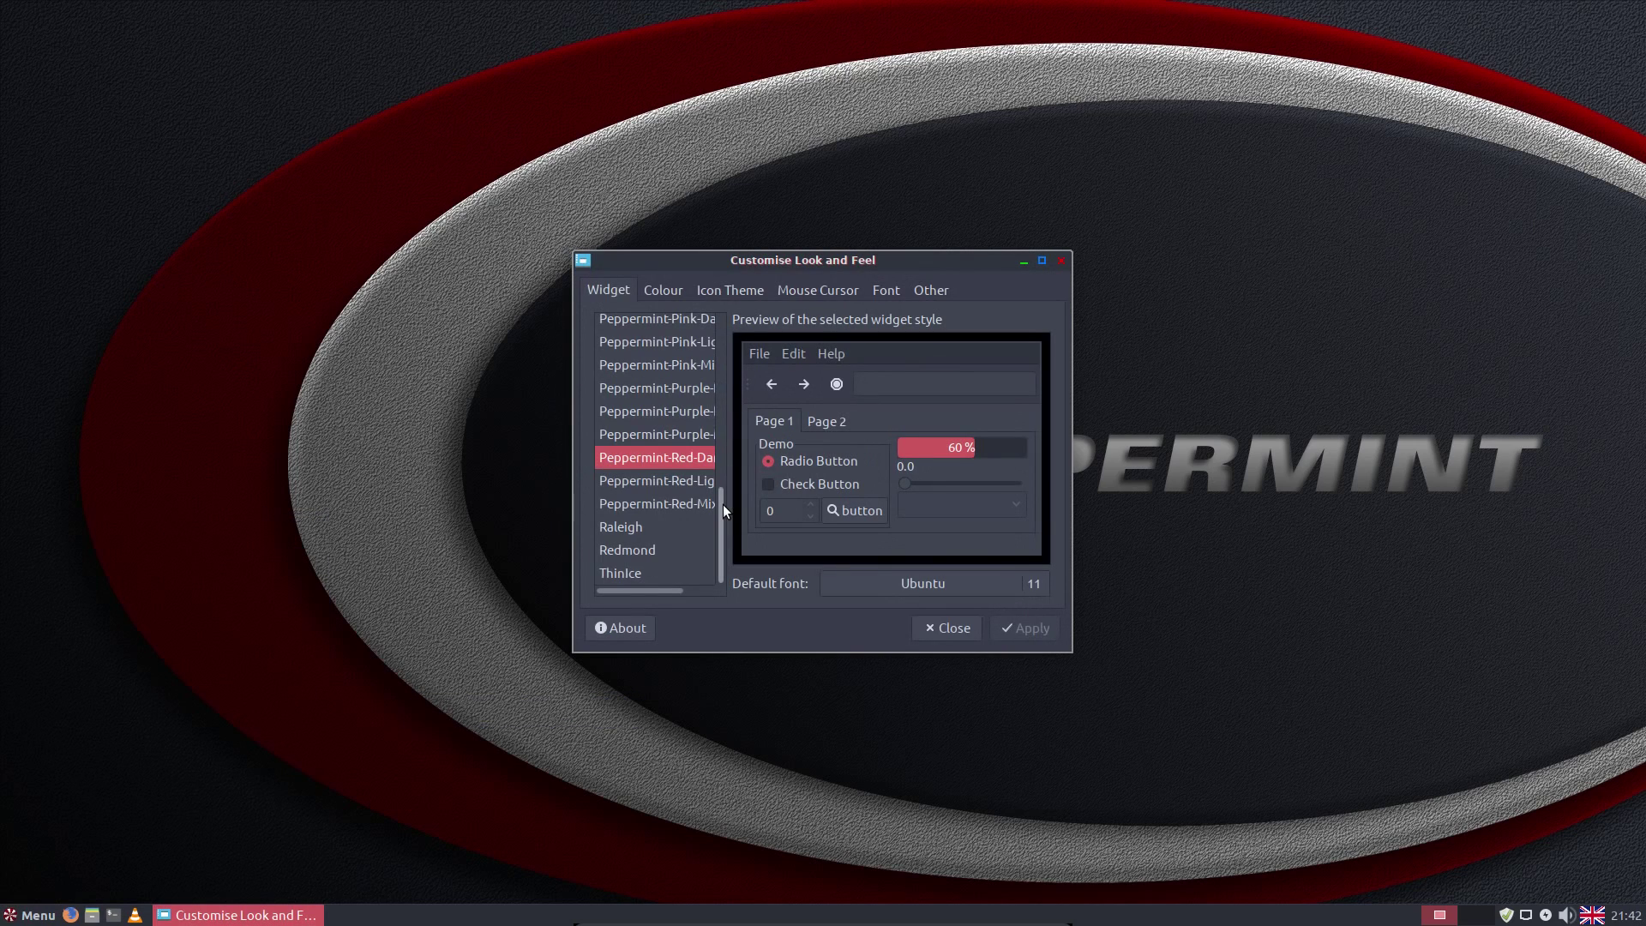
# Preview the Peppermint-Red Light, Mix and Dark widget styles and the orange variants.
pyautogui.press('Down')
pyautogui.click(680, 501)
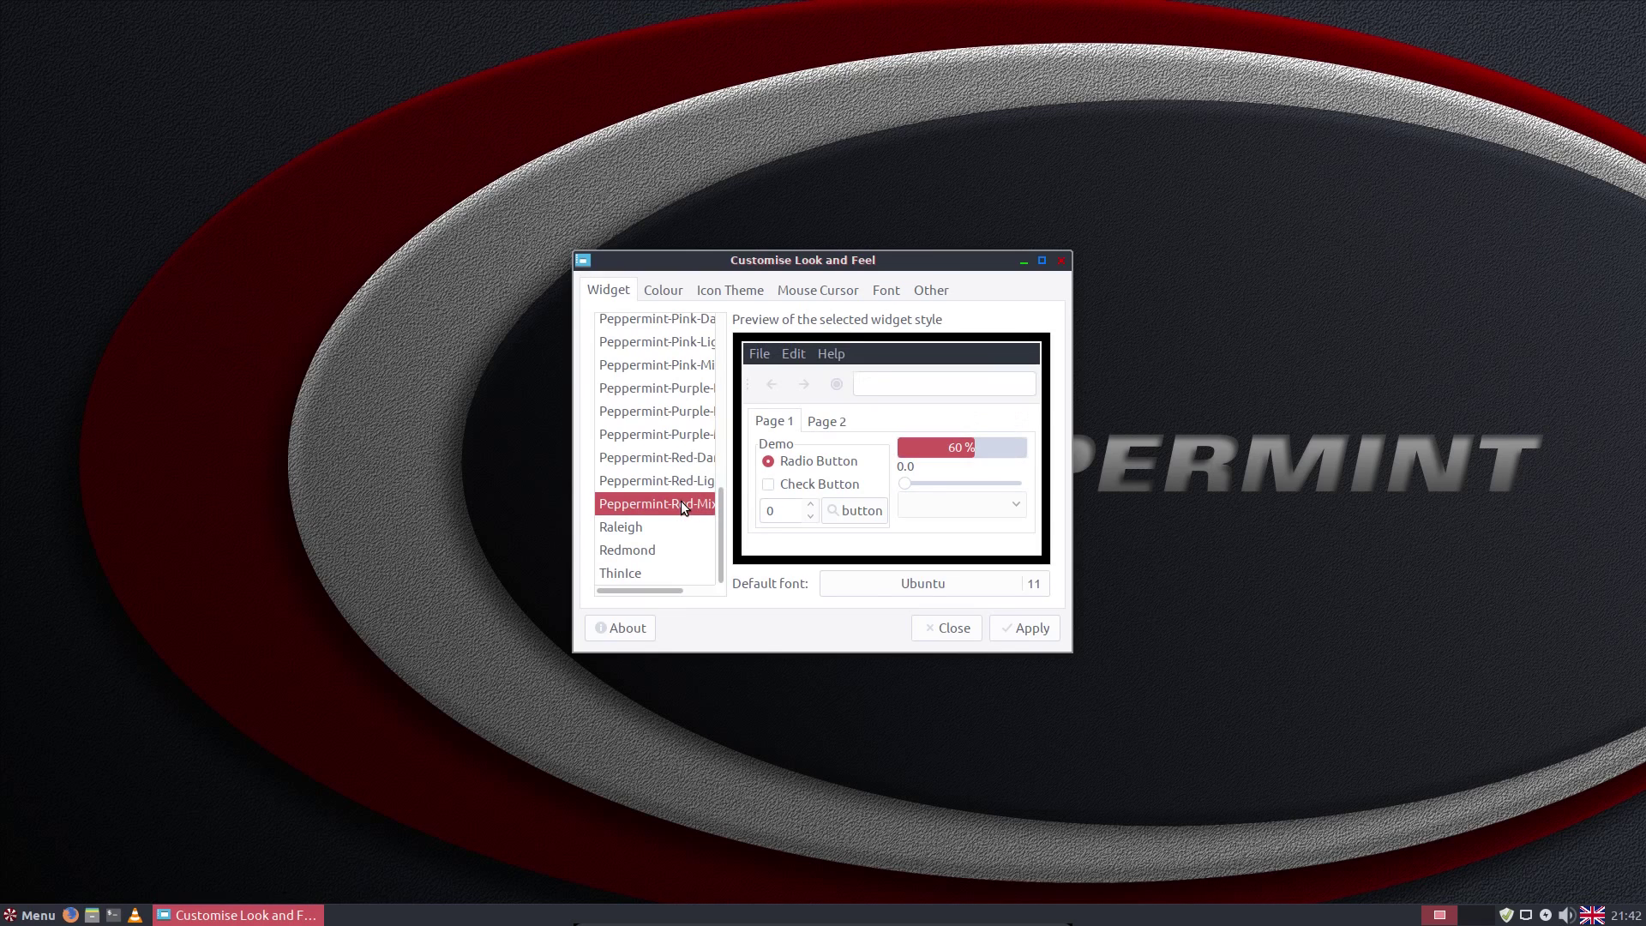
pyautogui.click(674, 480)
pyautogui.click(673, 465)
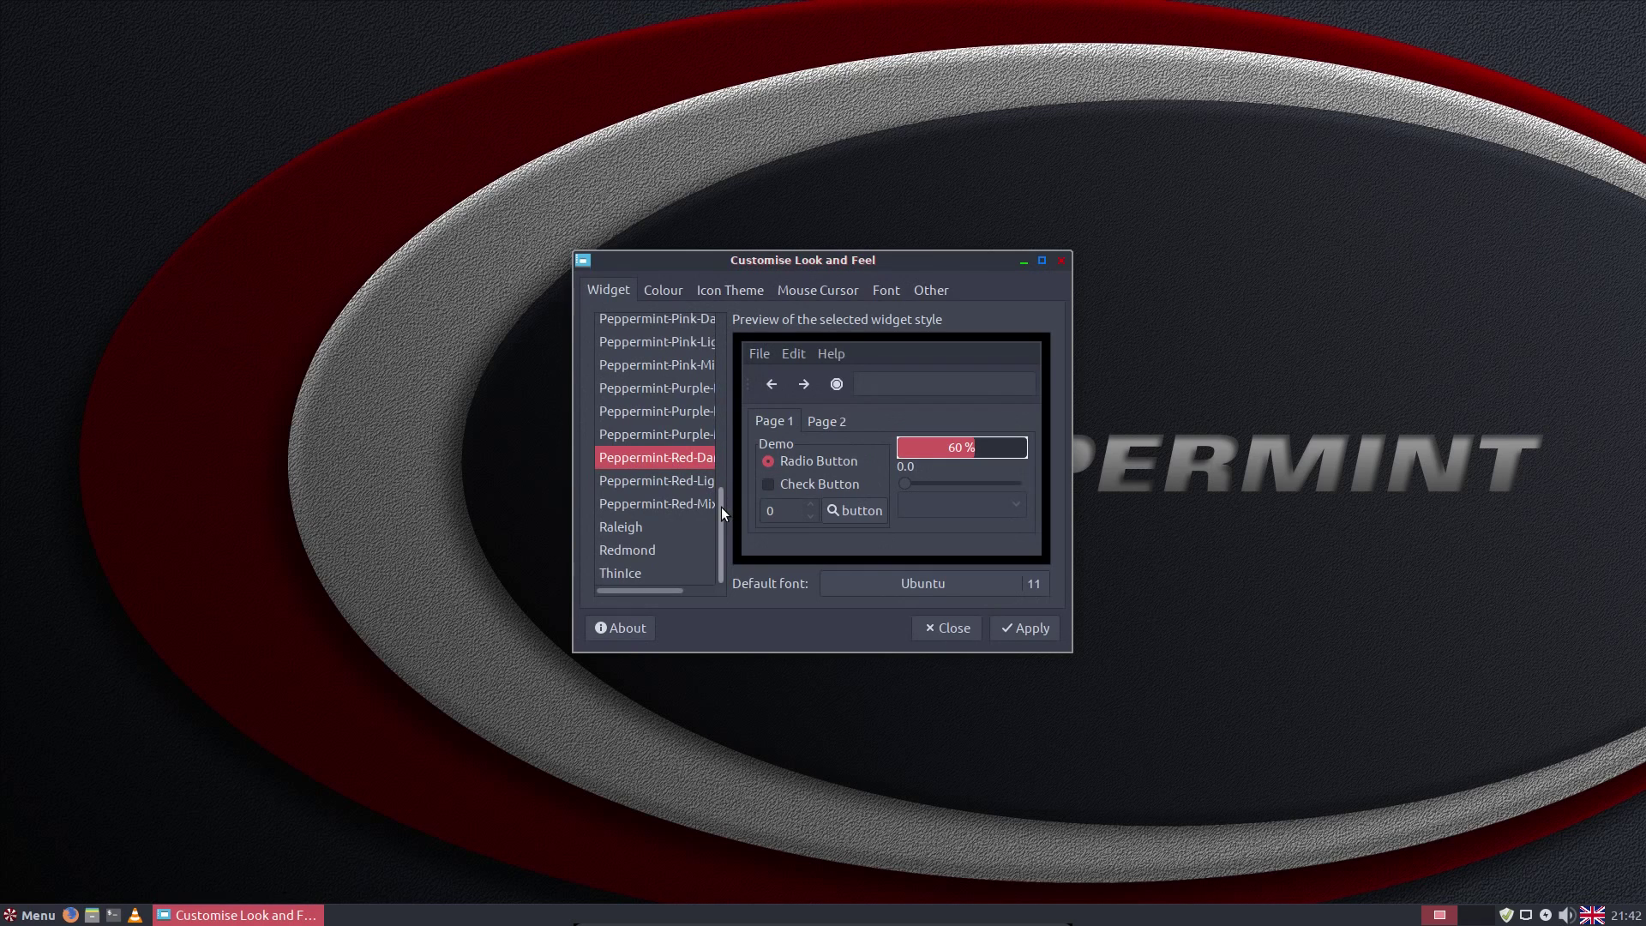
pyautogui.moveTo(722, 507); pyautogui.dragTo(715, 446)
pyautogui.click(684, 442)
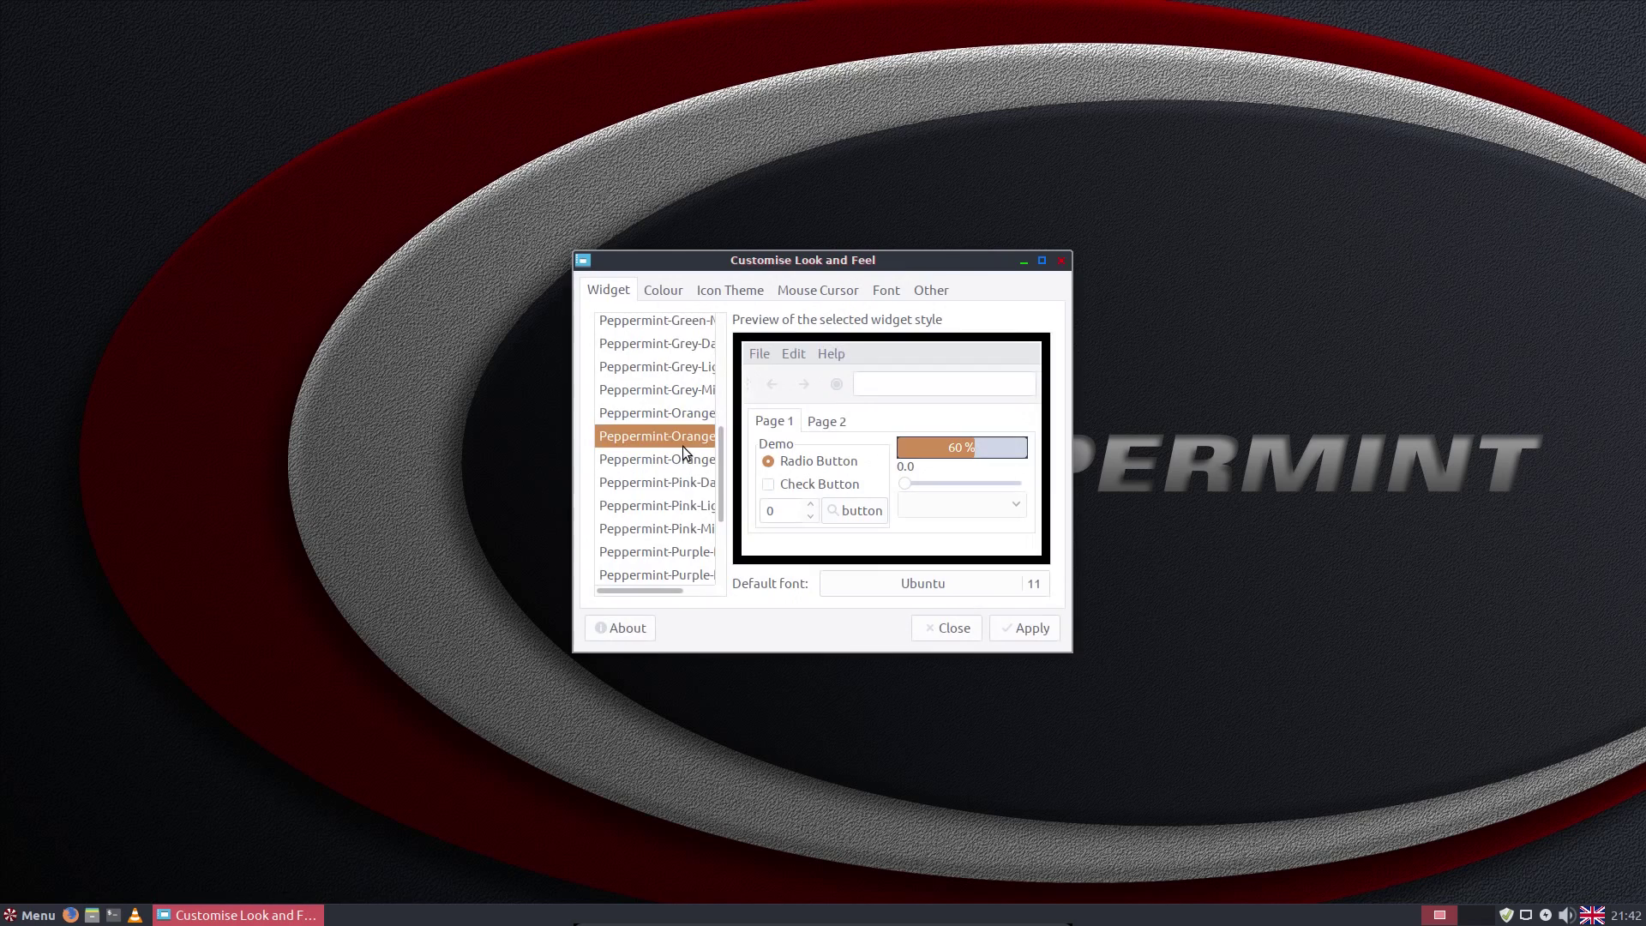
pyautogui.click(686, 416)
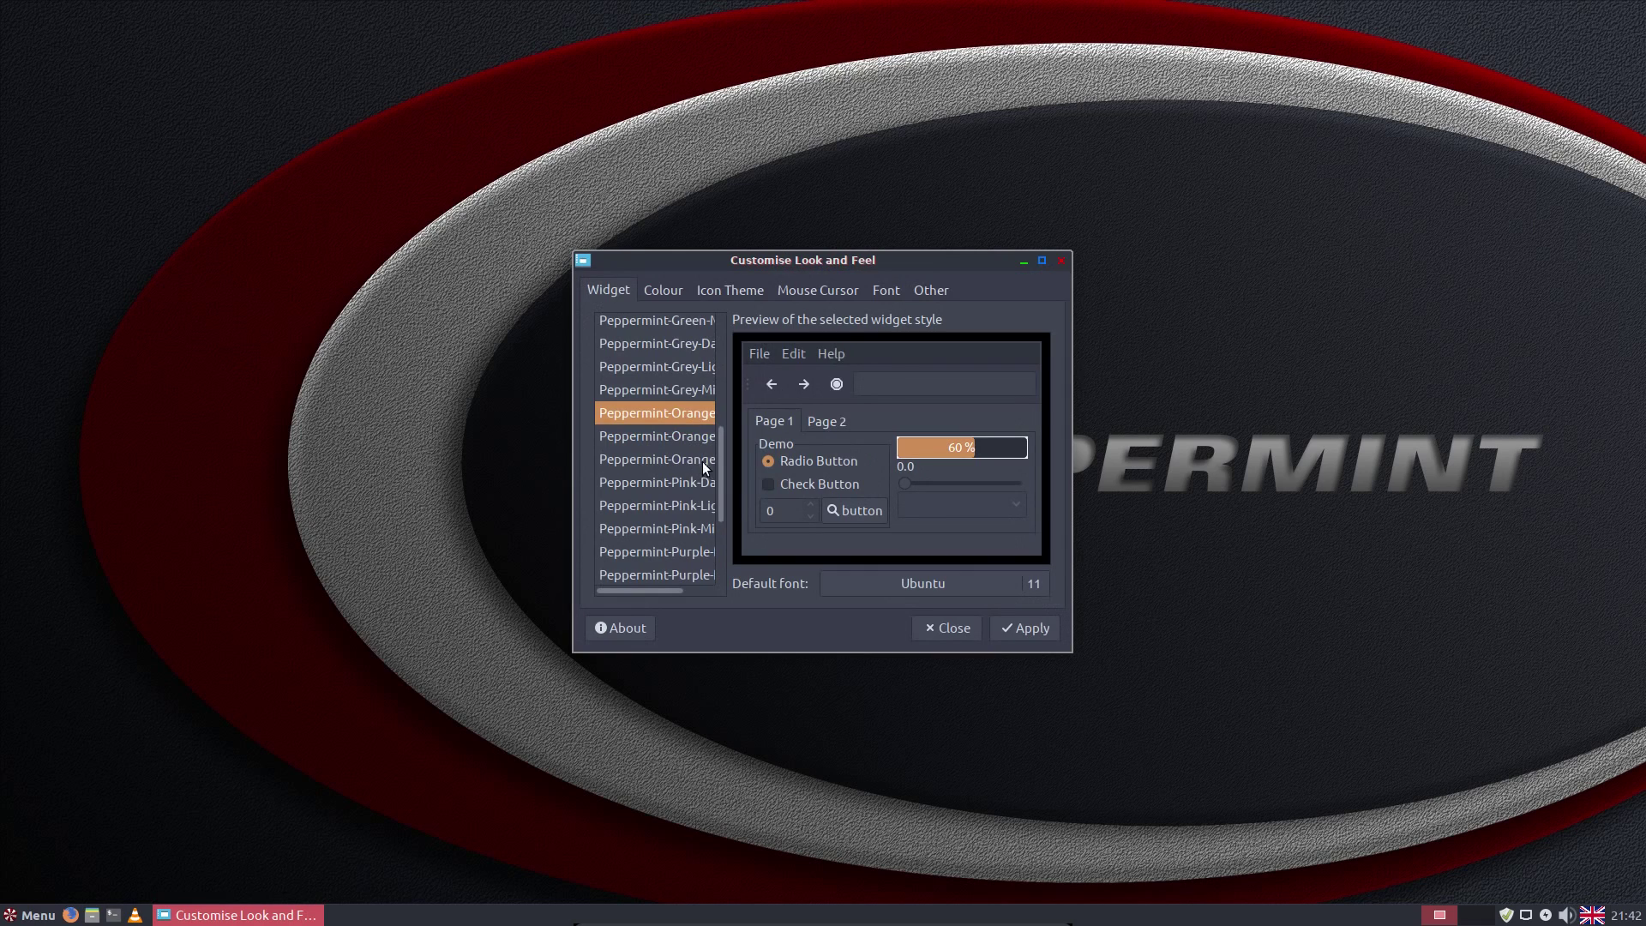
# Preview the Blue, Green, Pink and purple widget styles, ending on Peppermint-Red-Dark.
pyautogui.scroll(5, 714, 465)
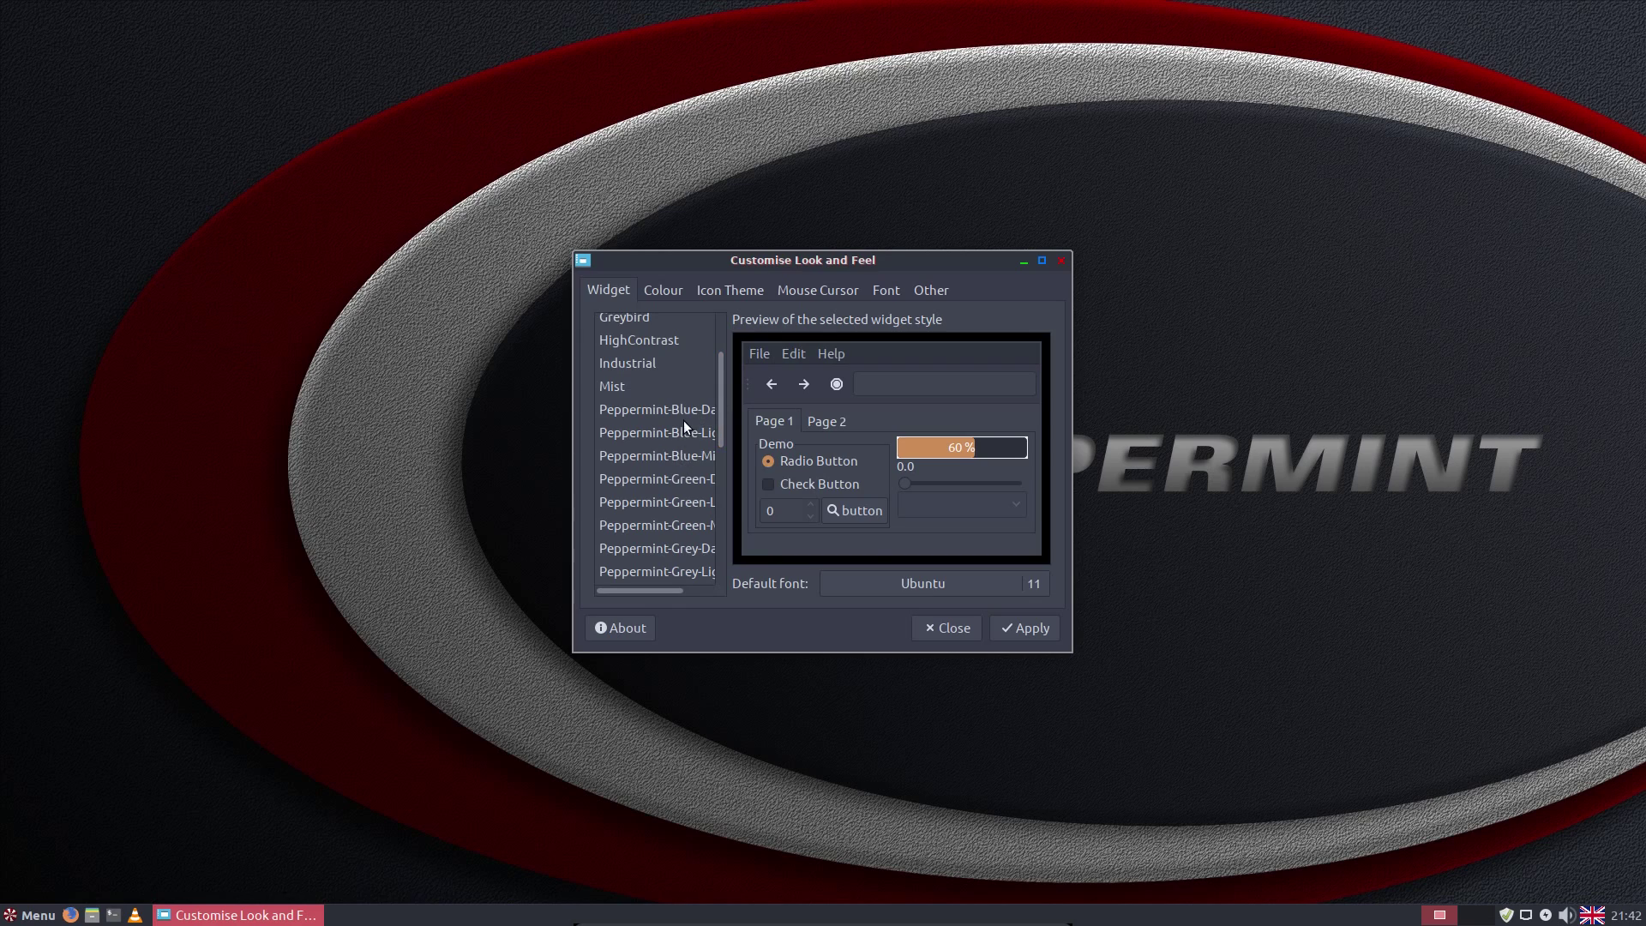
pyautogui.click(684, 422)
pyautogui.click(685, 413)
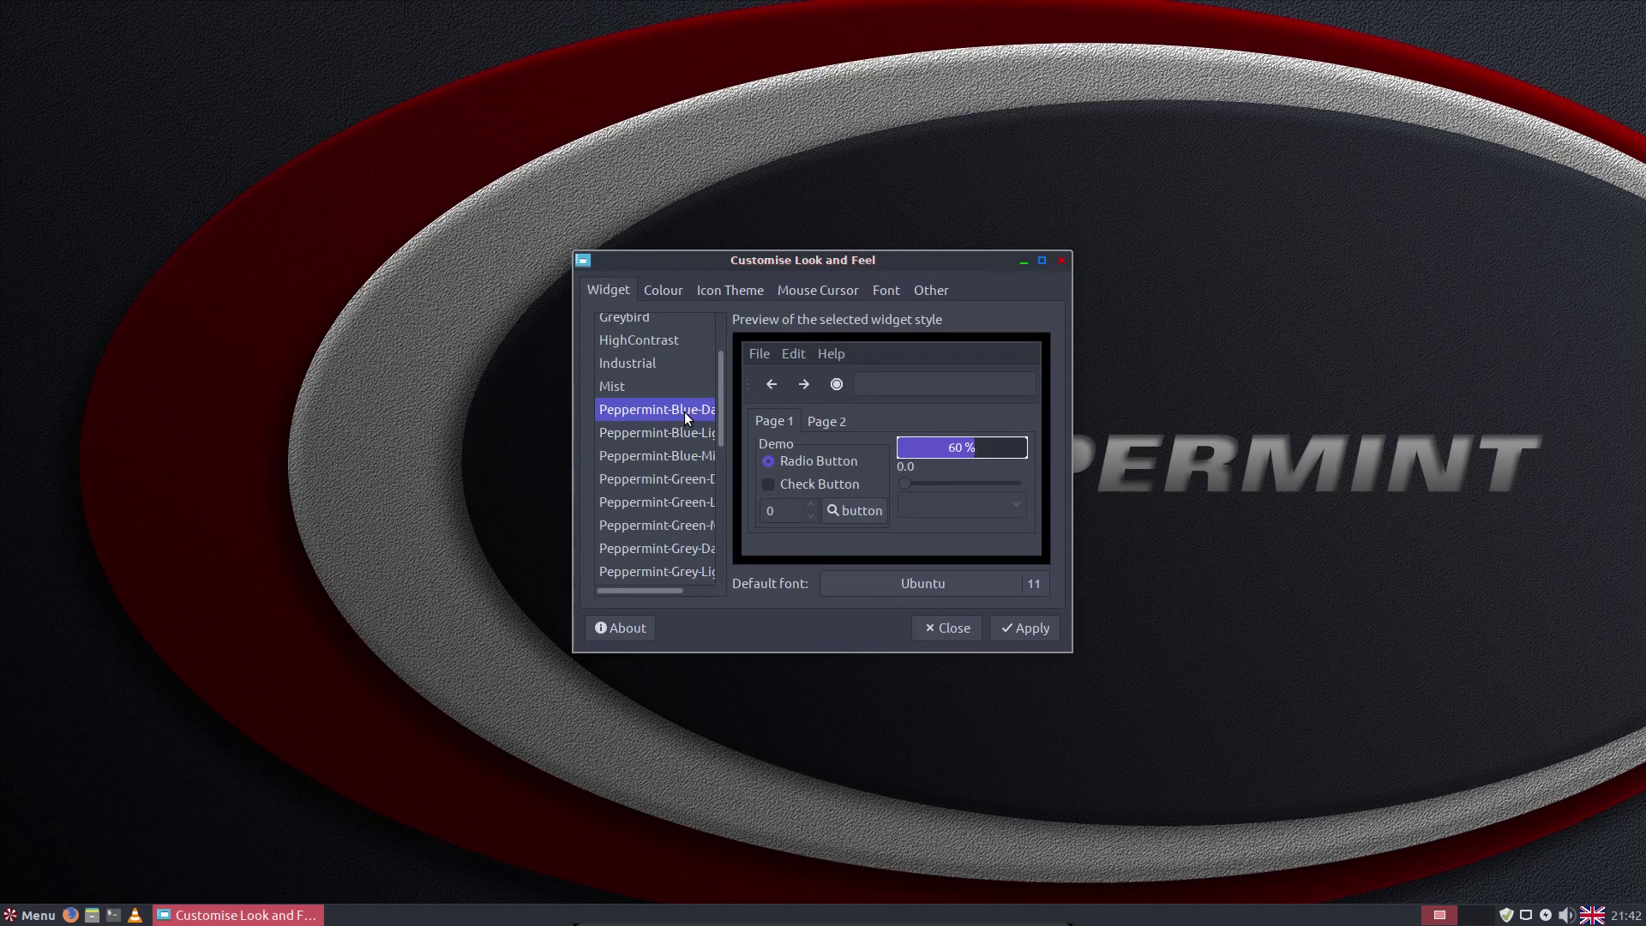
pyautogui.click(685, 458)
pyautogui.click(683, 484)
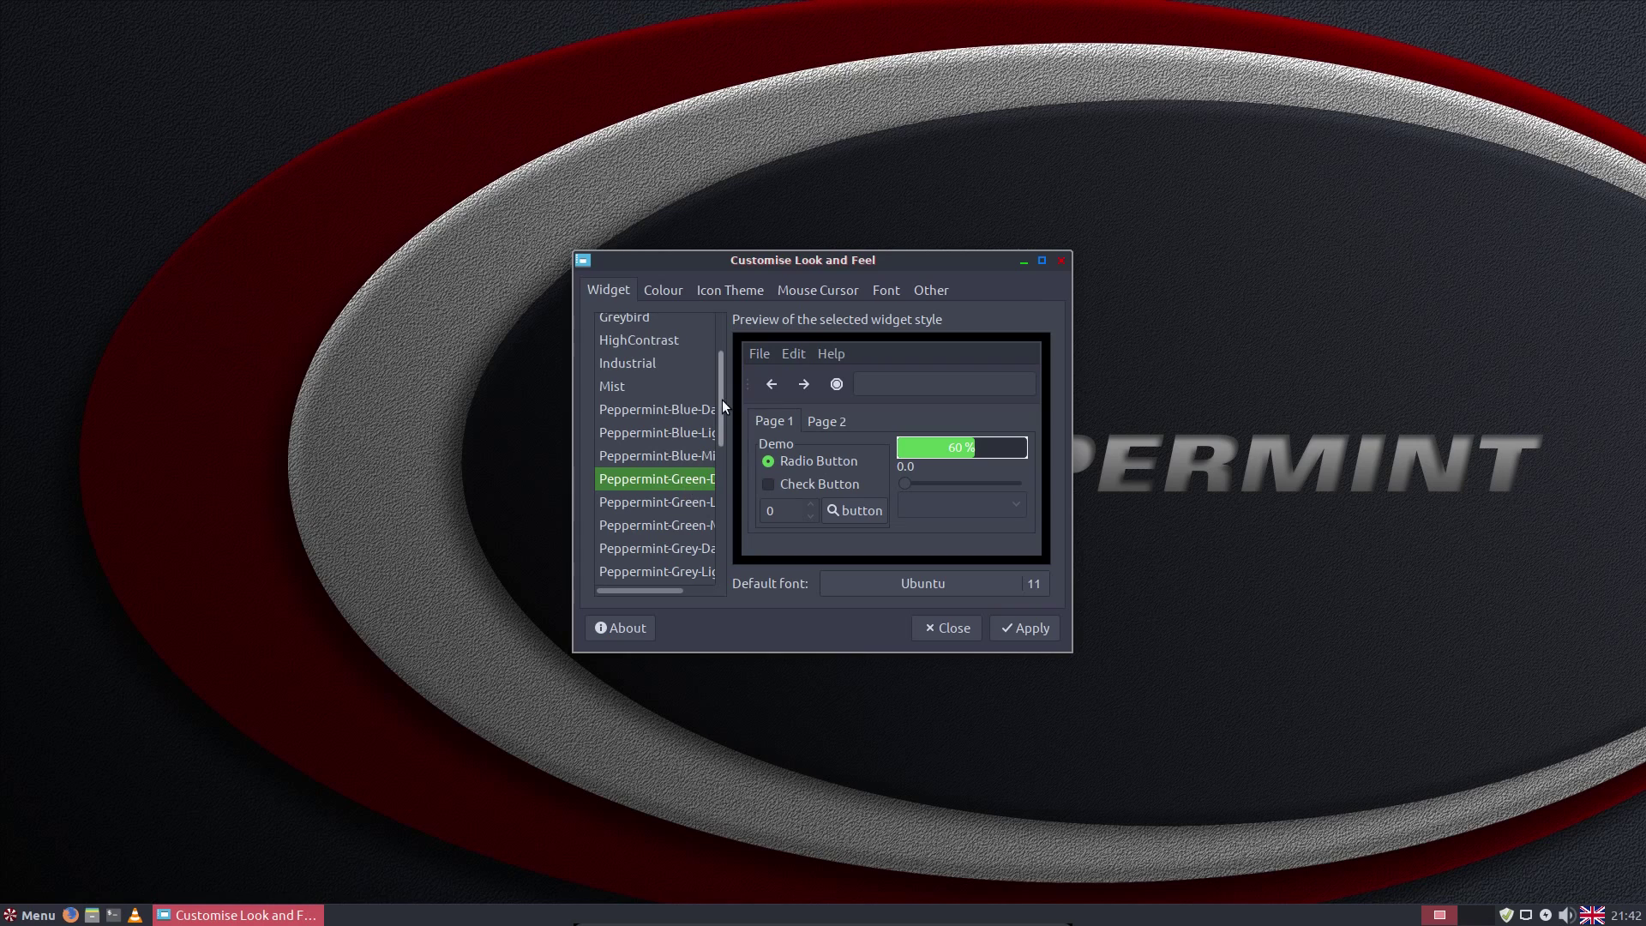
pyautogui.moveTo(722, 400); pyautogui.dragTo(718, 503)
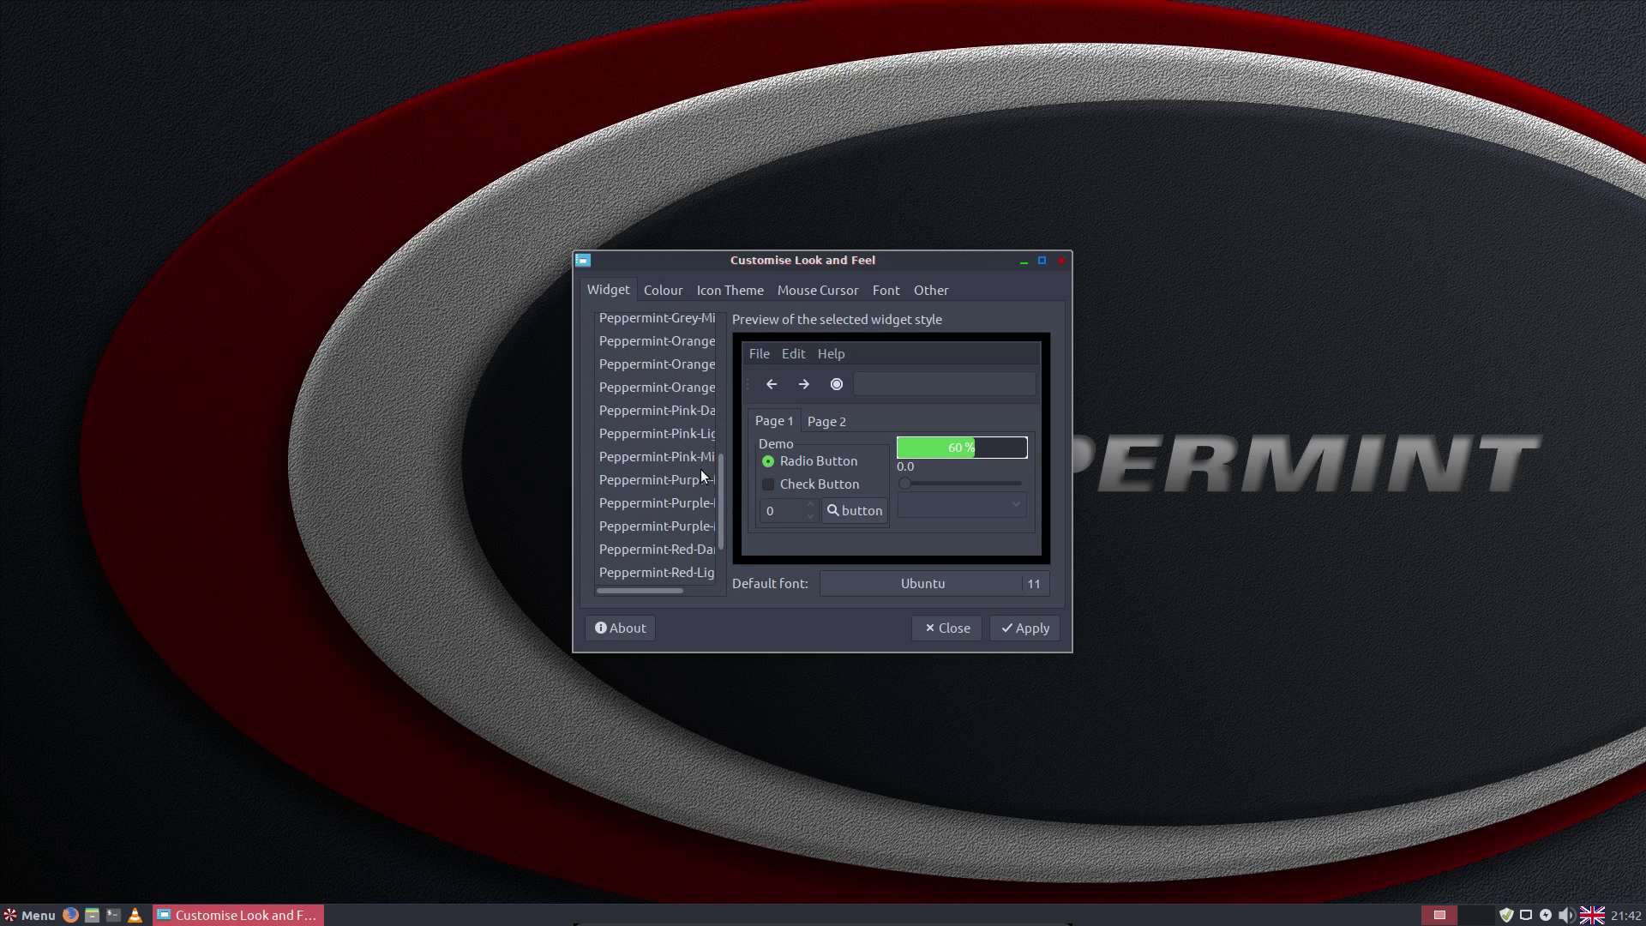
pyautogui.click(697, 461)
pyautogui.click(693, 486)
pyautogui.click(688, 510)
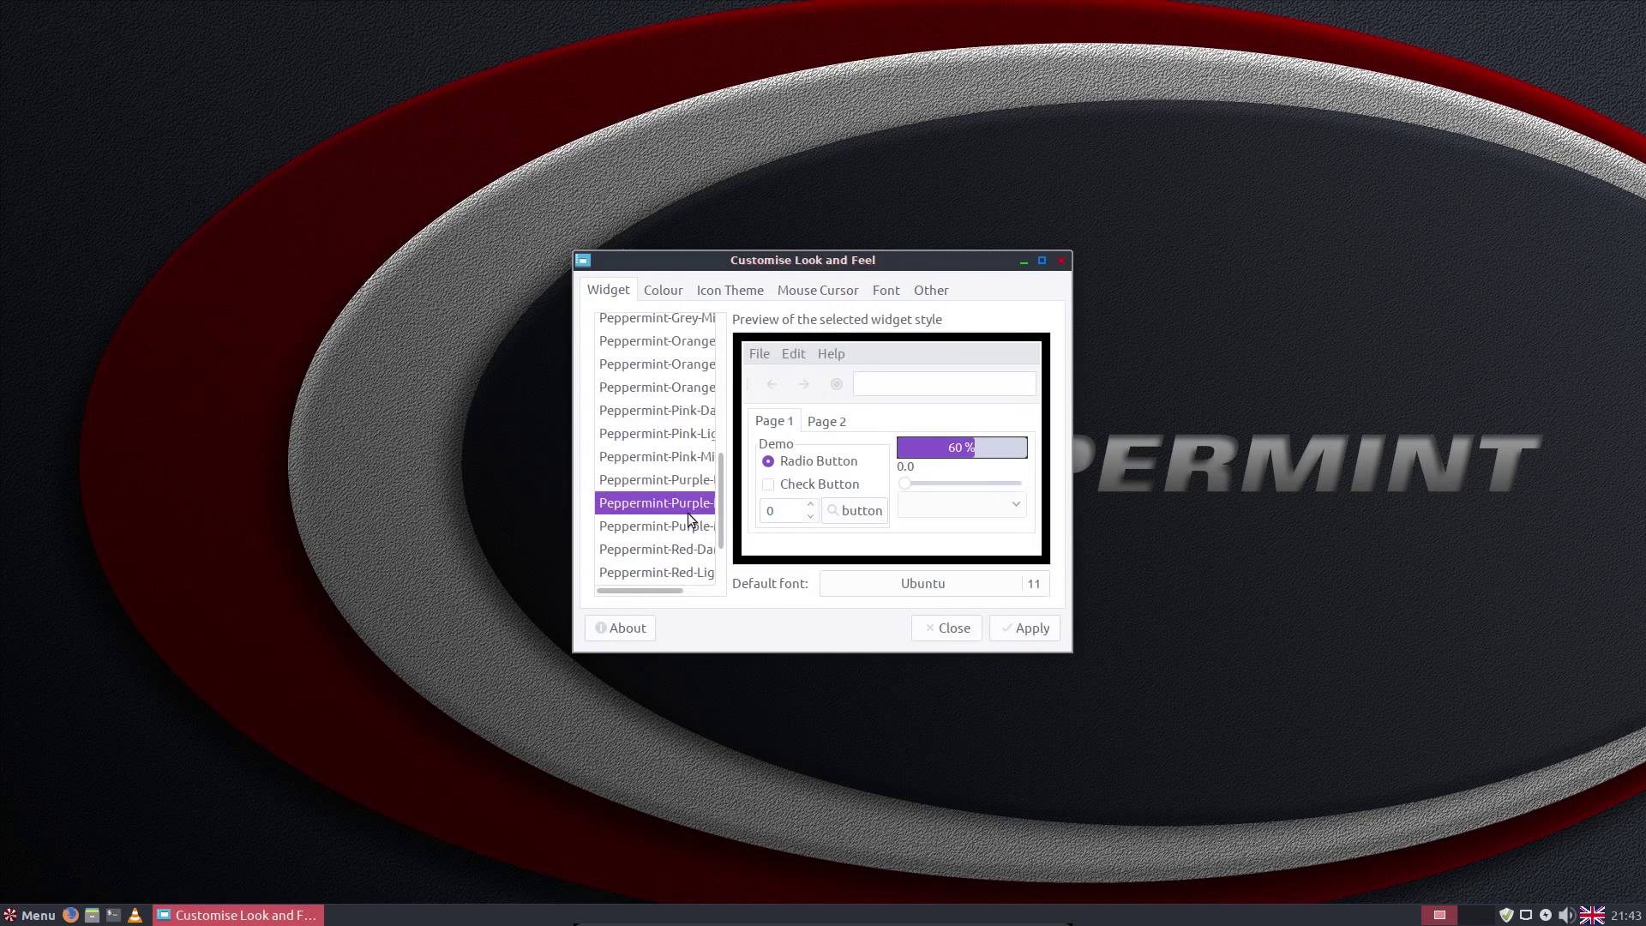
pyautogui.click(685, 550)
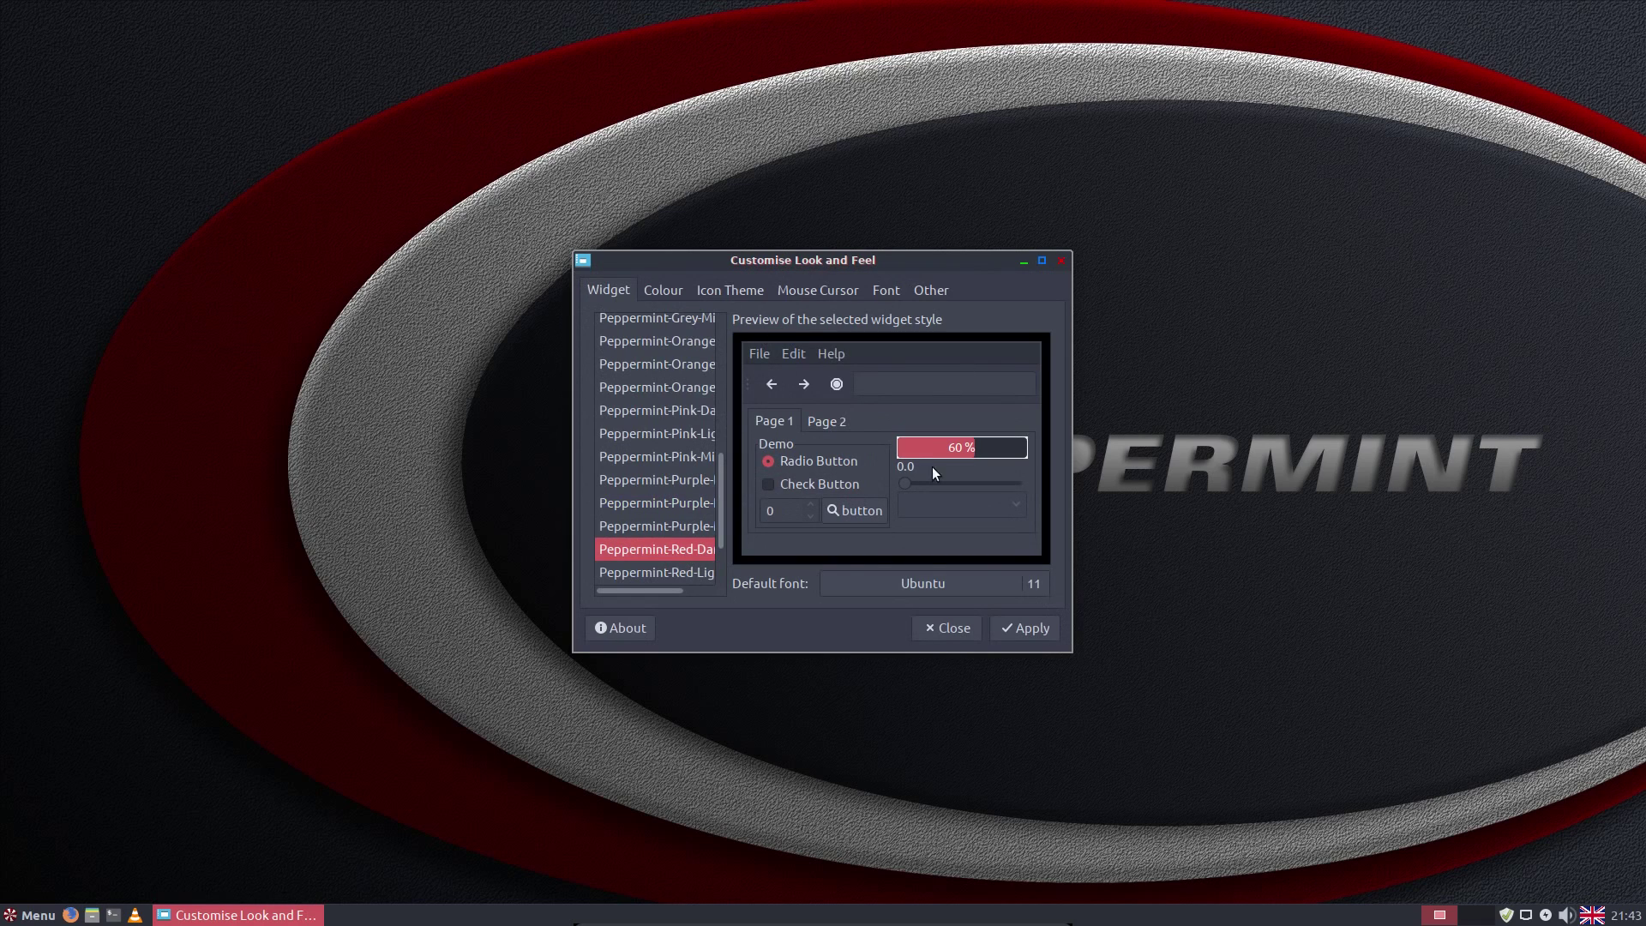
# Close Customise Look and Feel, then list Accessories in the application menu and enlarge it.
pyautogui.click(952, 627)
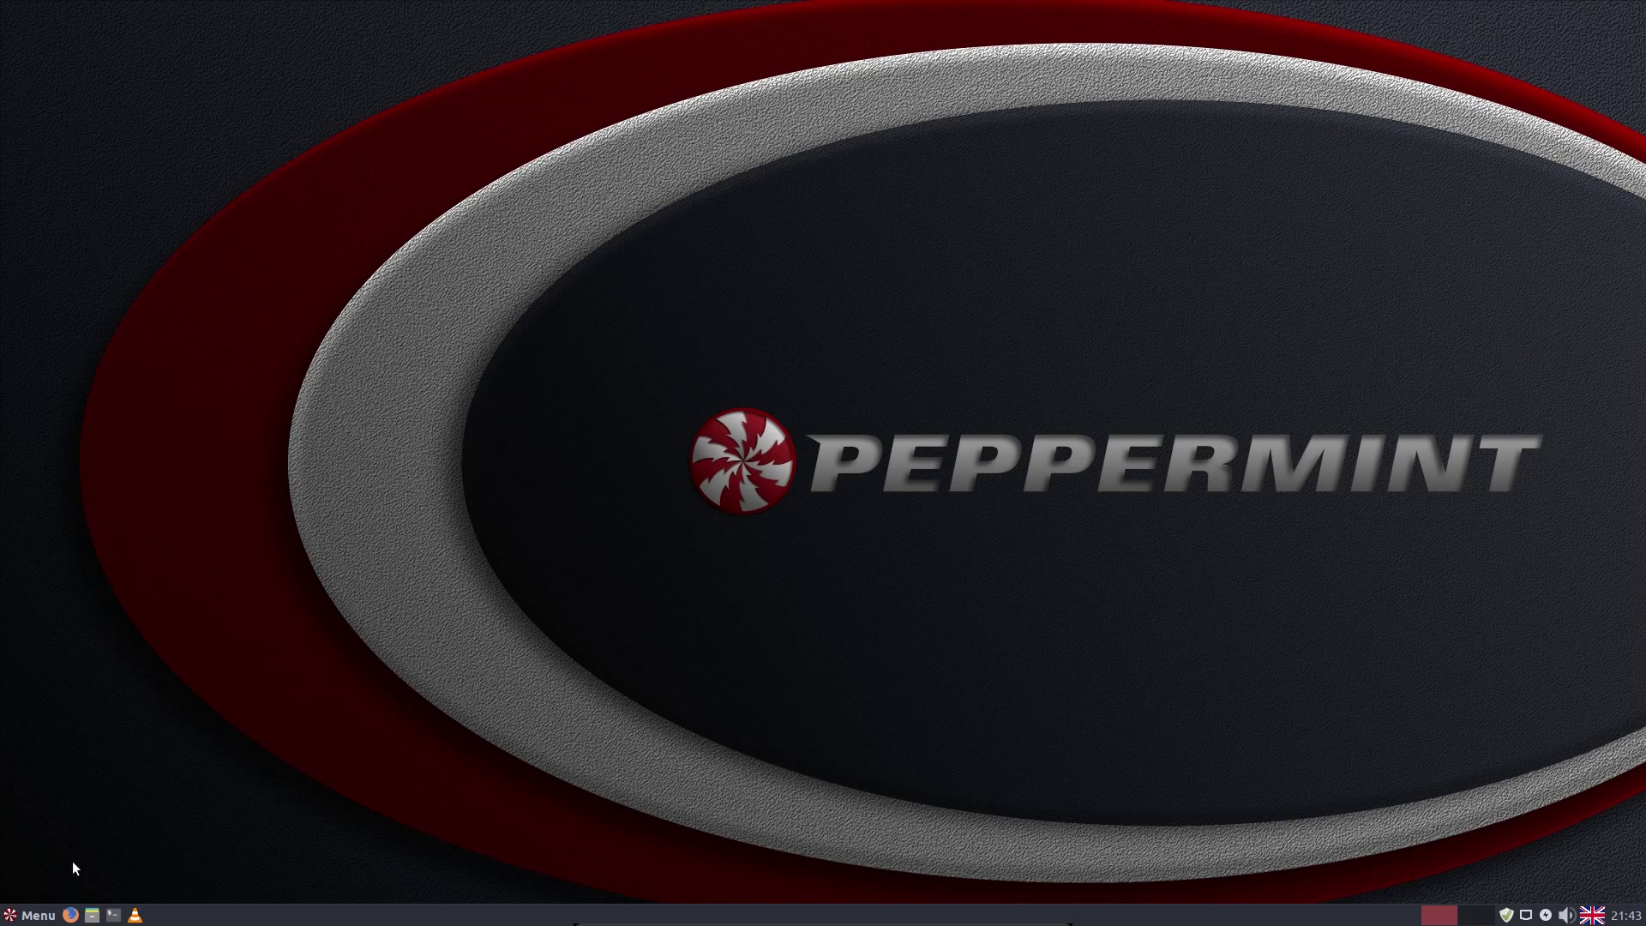
pyautogui.click(36, 917)
pyautogui.click(74, 646)
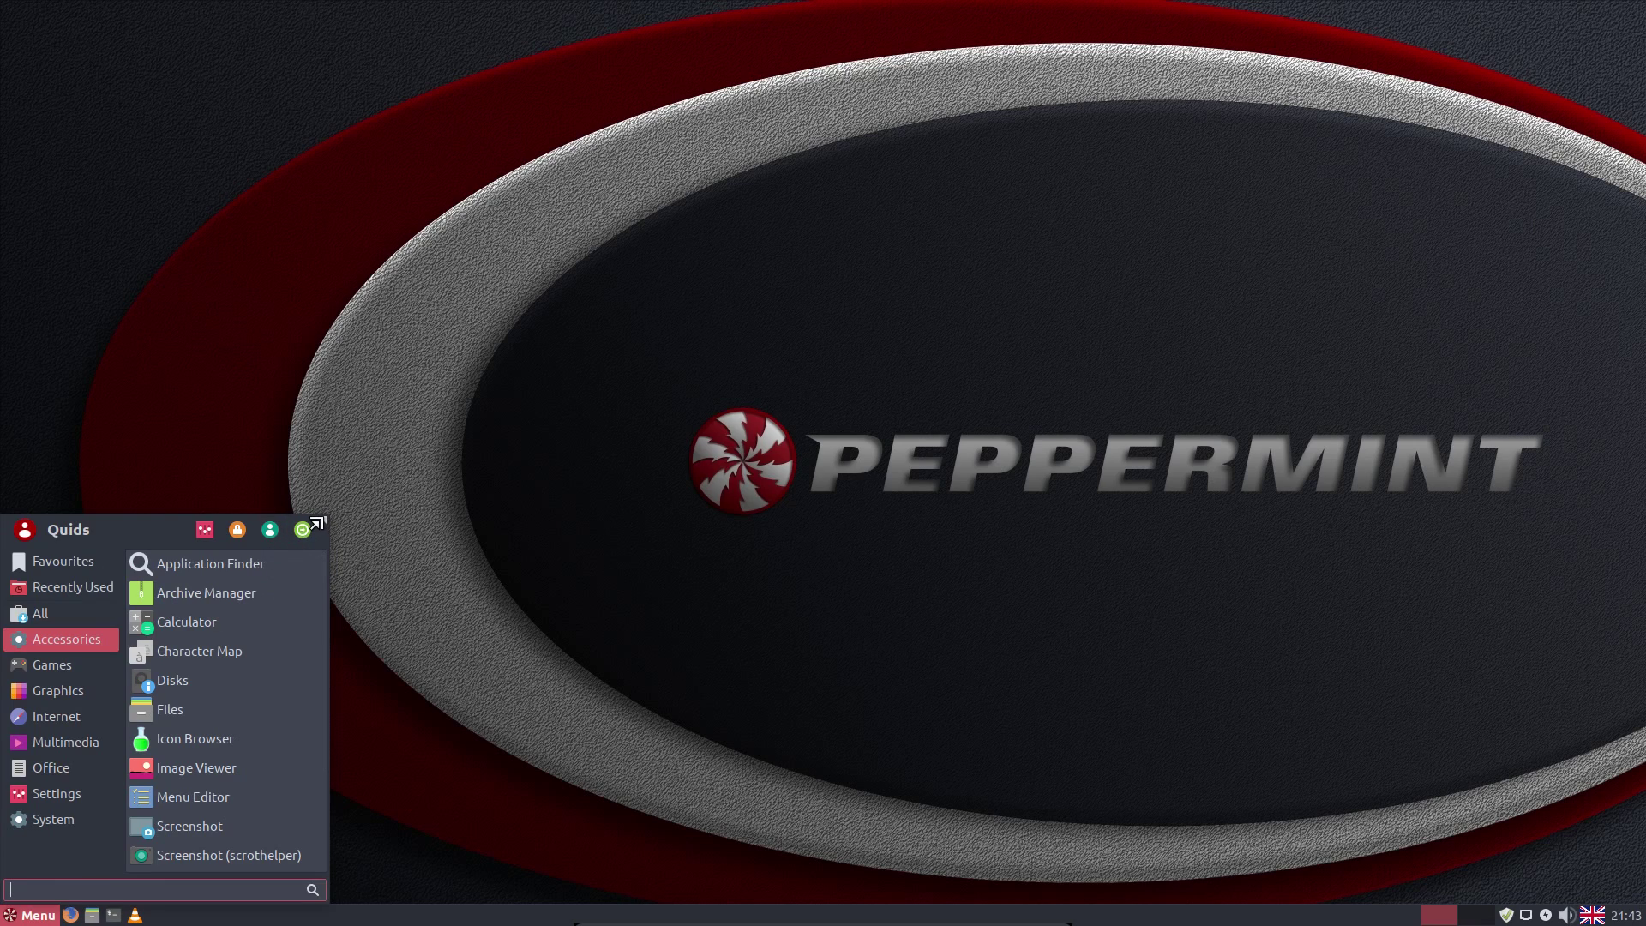
pyautogui.moveTo(324, 515)
pyautogui.mouseDown()
pyautogui.moveTo(372, 474)
pyautogui.moveTo(339, 498)
pyautogui.mouseUp()
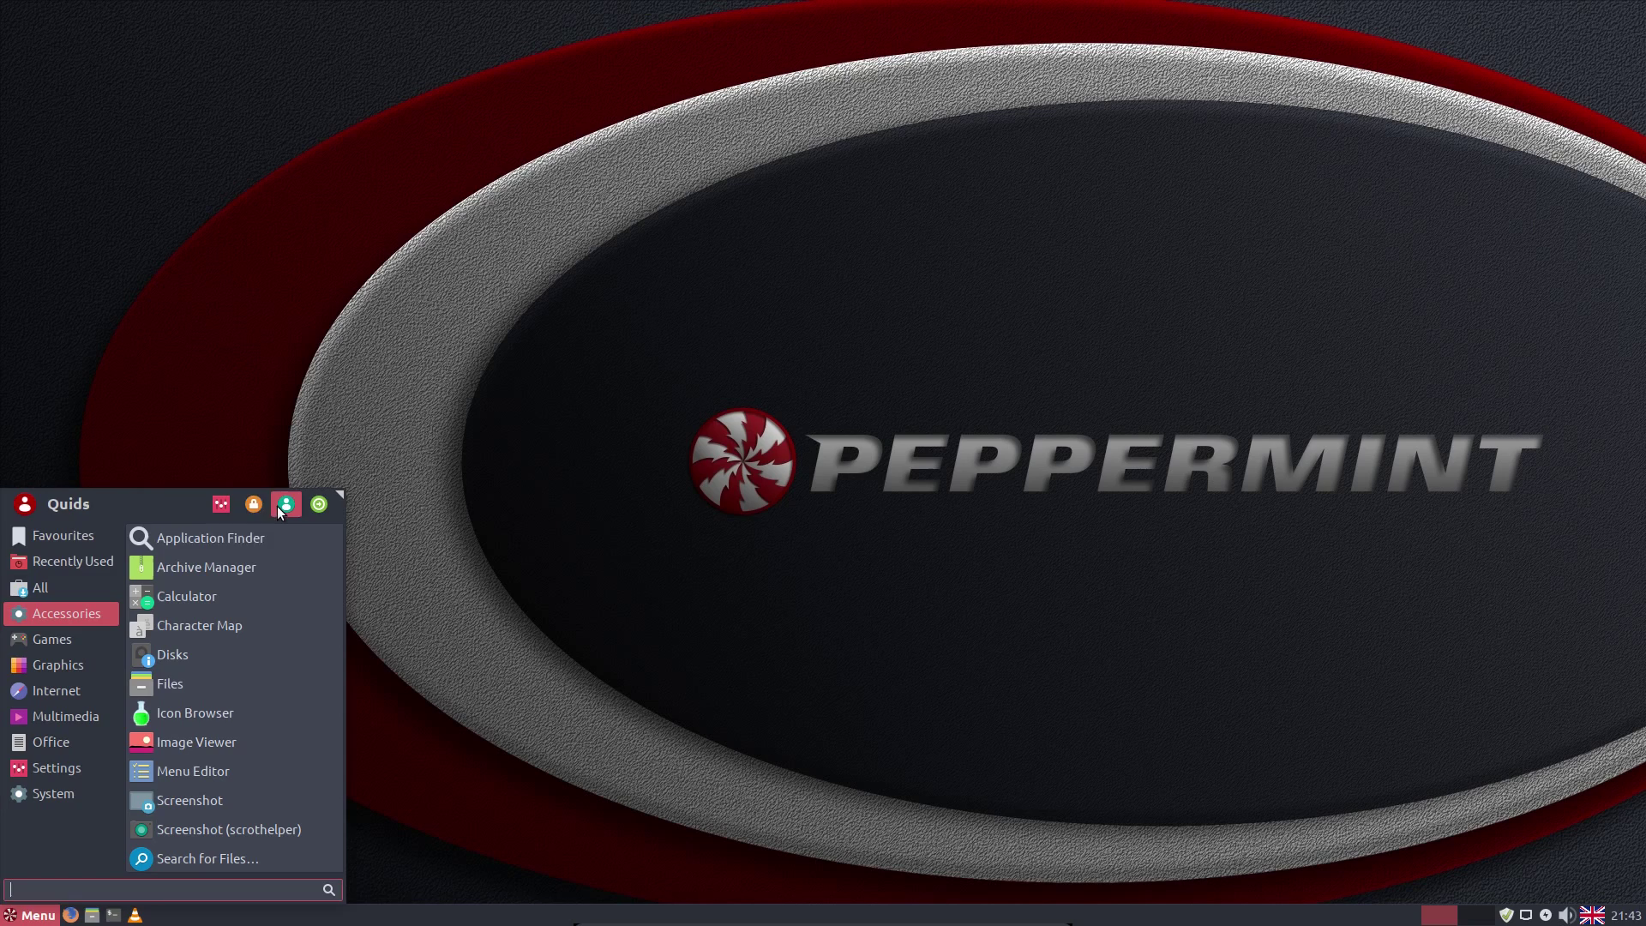
# In Peppermint Settings Panel, browse the Control Center's keyboard and window behaviour tabs, then close it.
pyautogui.click(217, 507)
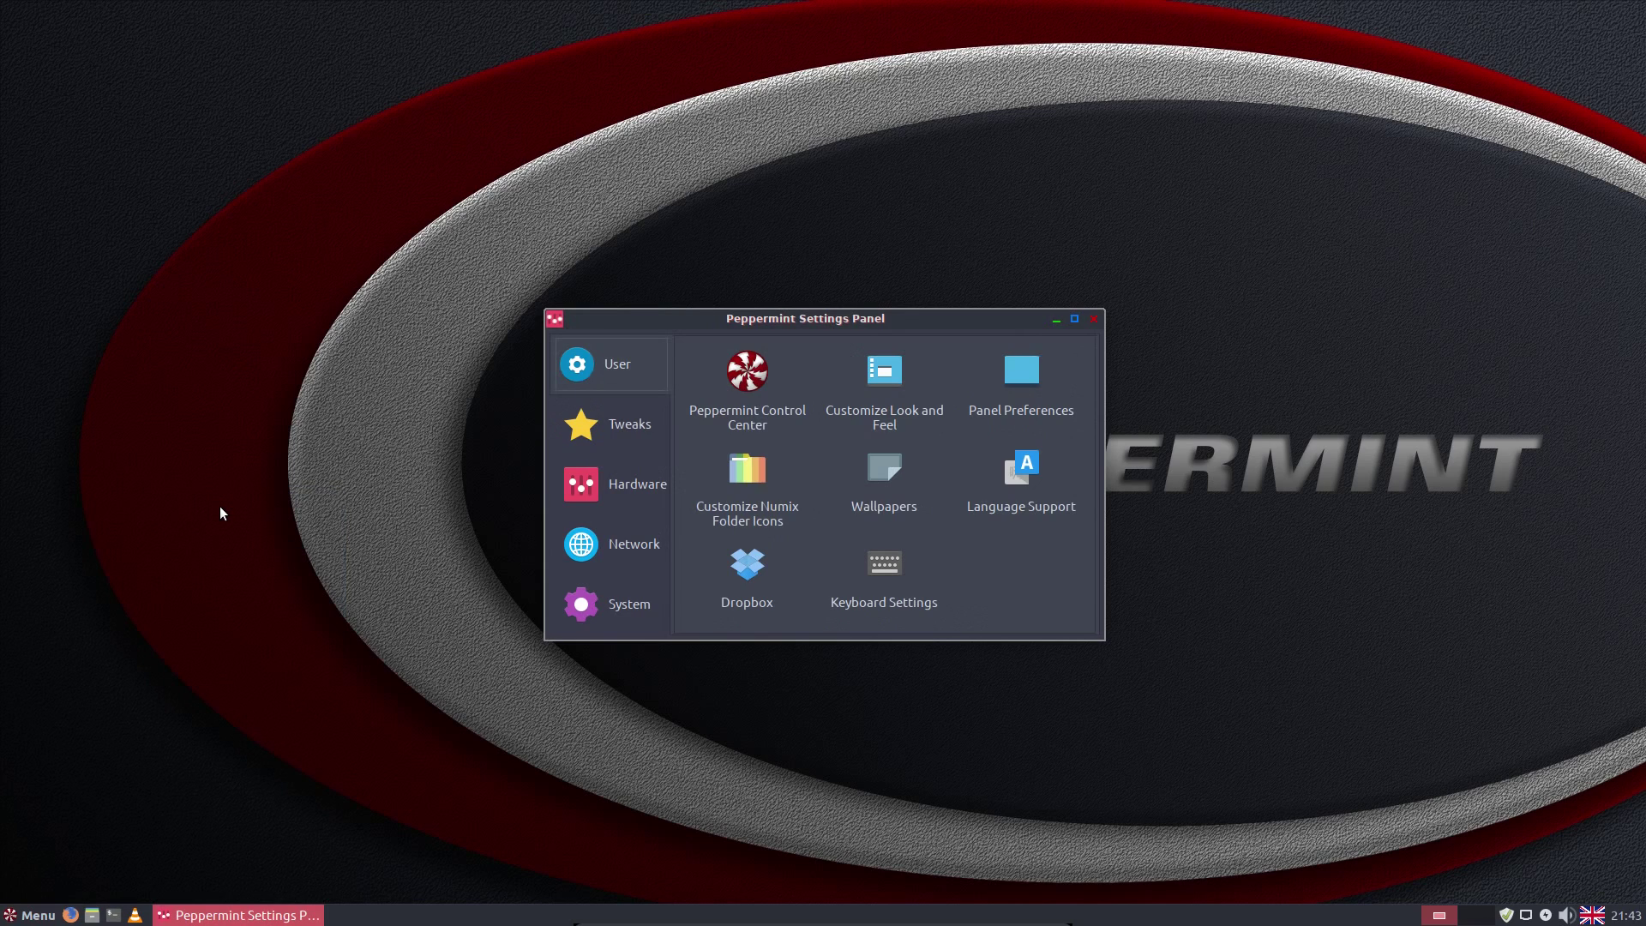
pyautogui.click(779, 386)
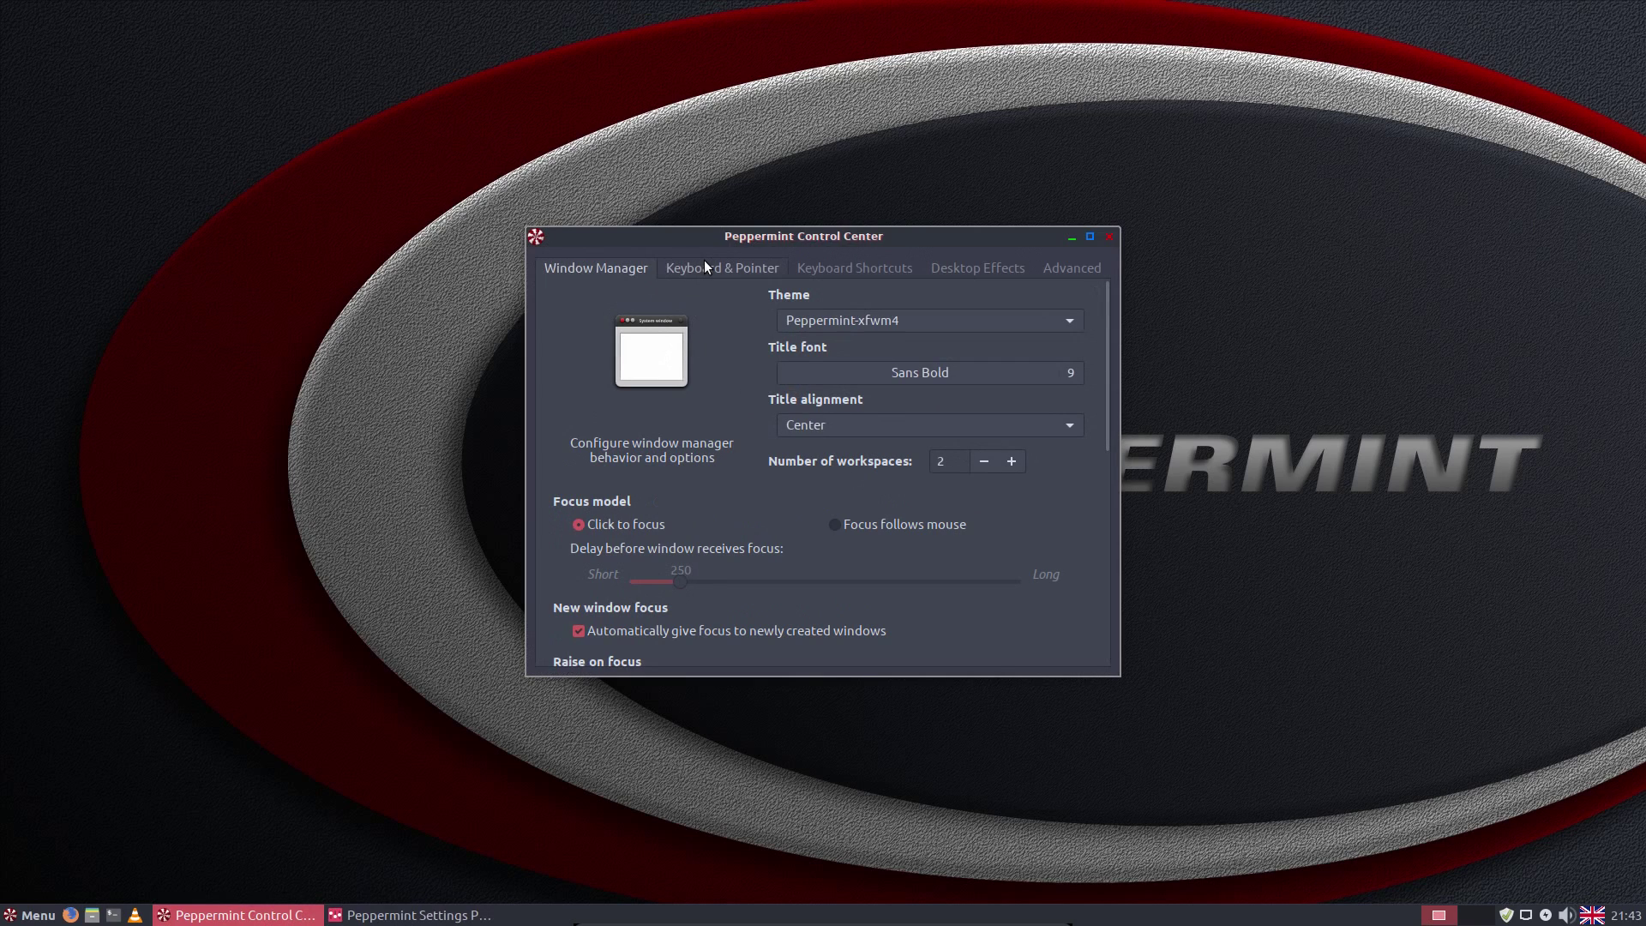
pyautogui.click(707, 266)
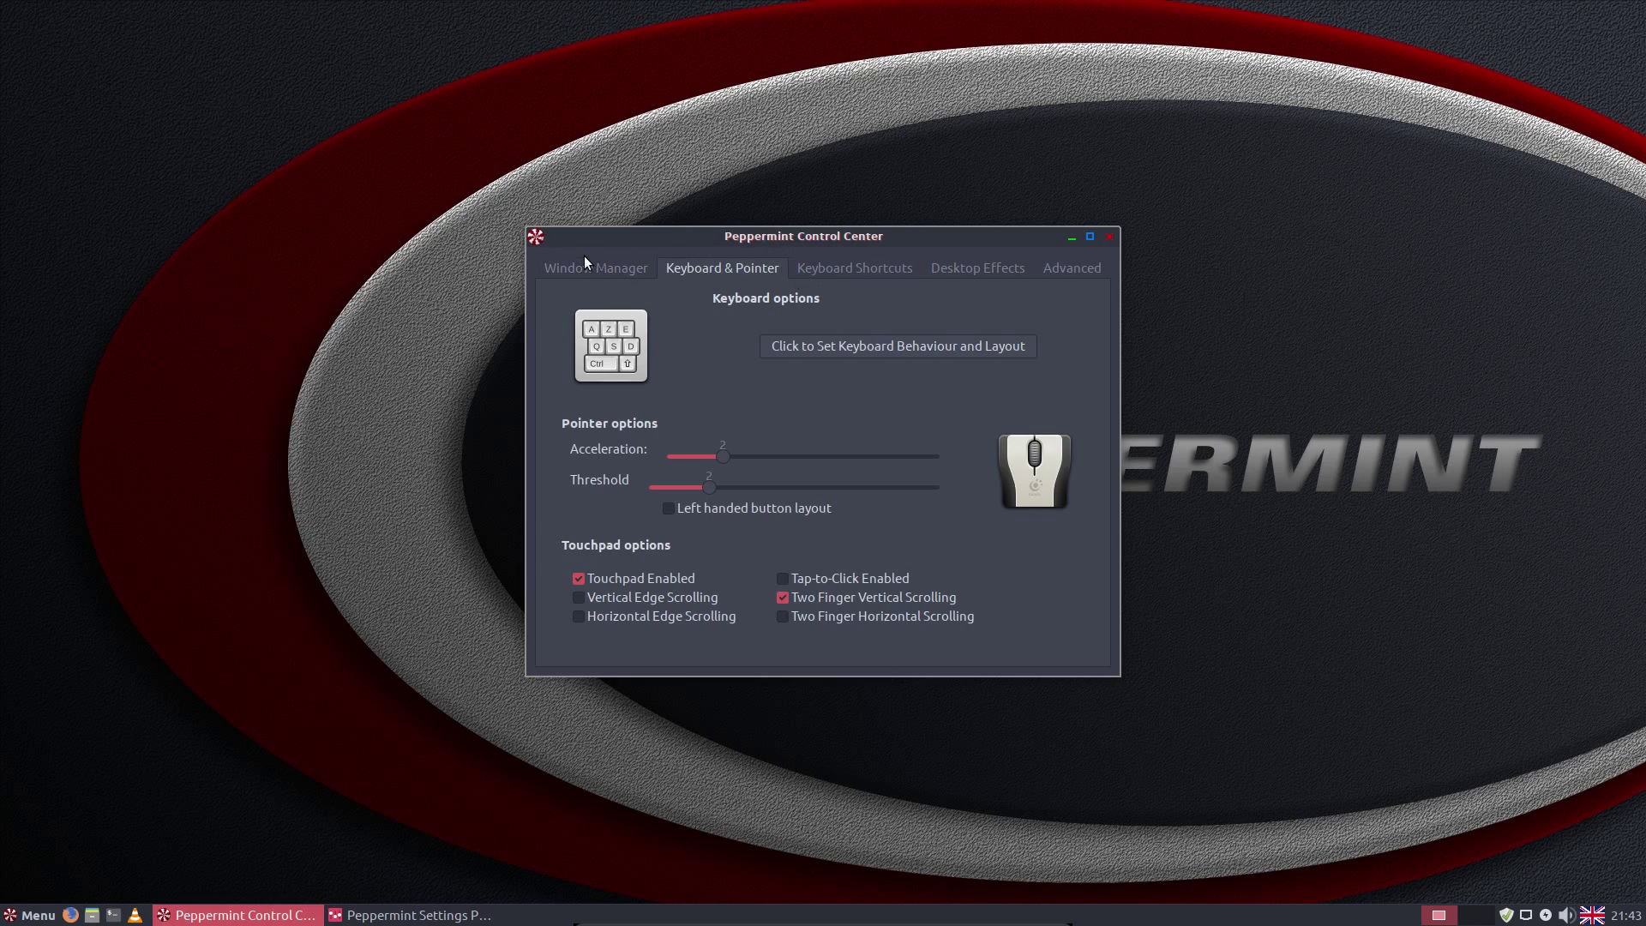
pyautogui.click(1071, 271)
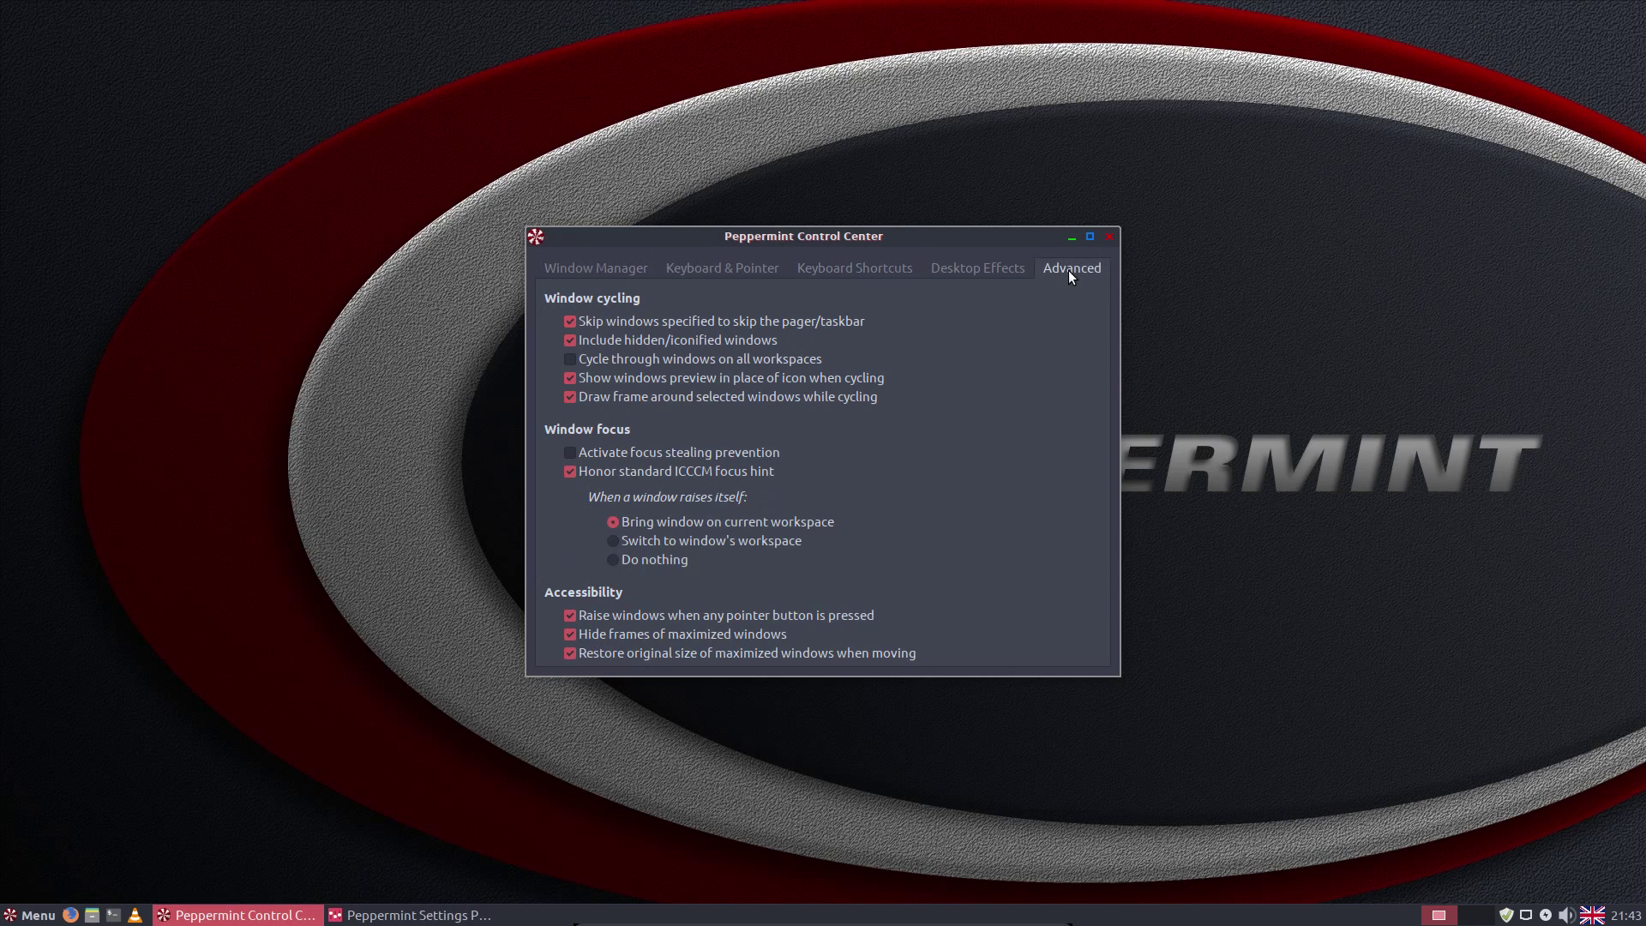
pyautogui.click(1108, 236)
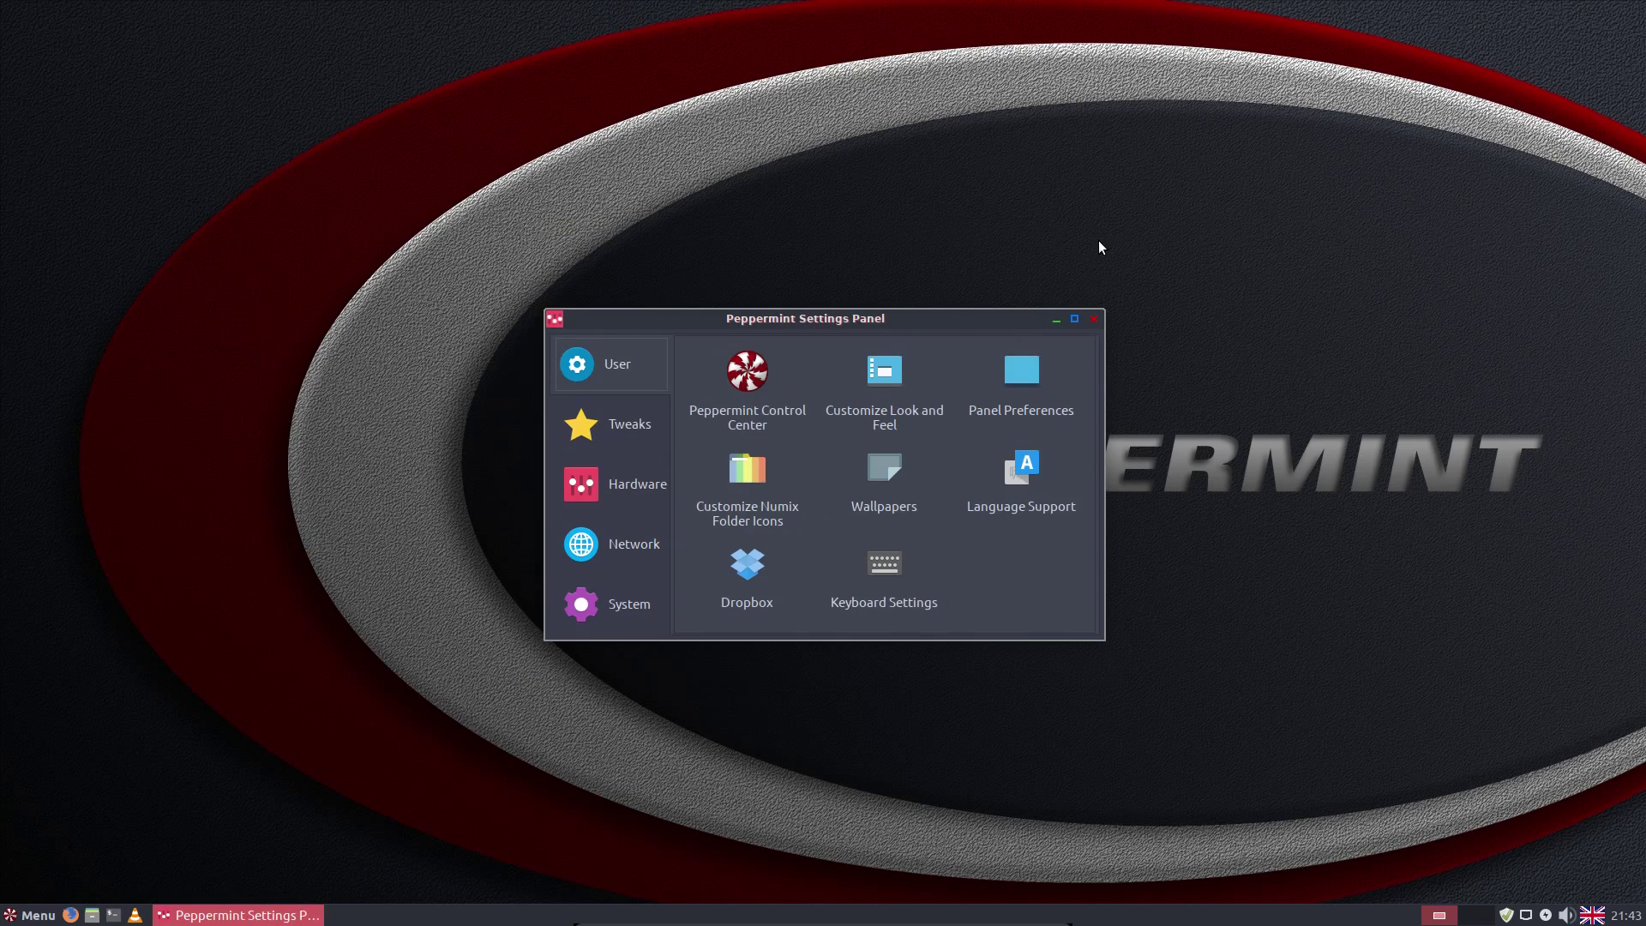
# Start and cancel the Dropbox installation, then bring up the application menu.
pyautogui.click(772, 579)
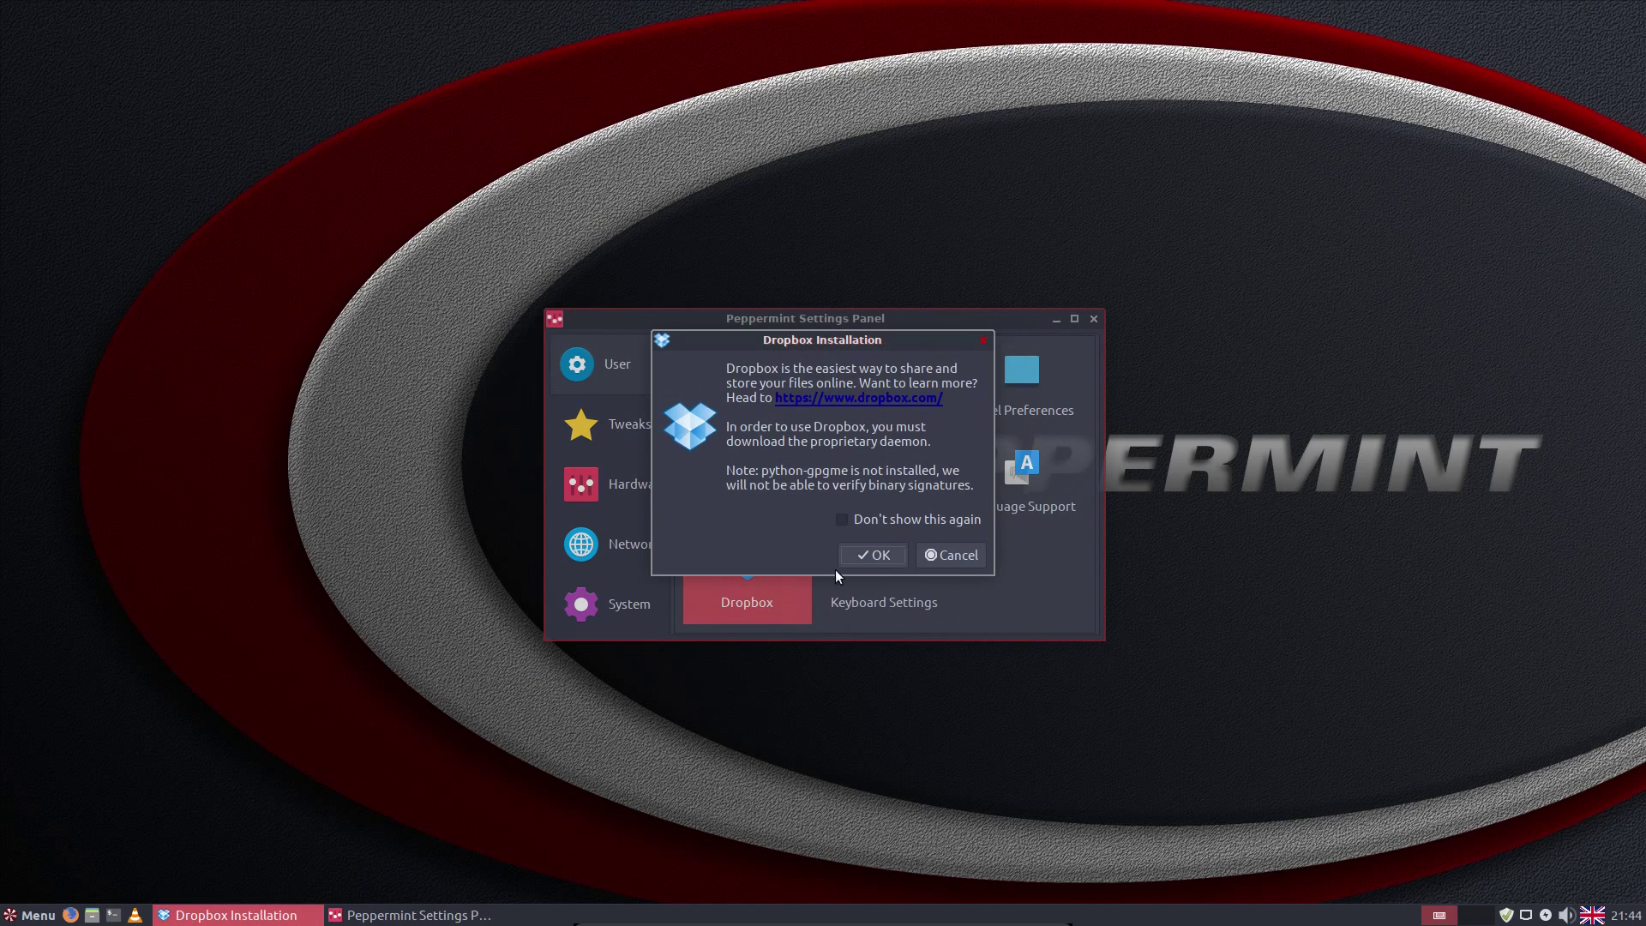
pyautogui.click(949, 556)
pyautogui.press('super')
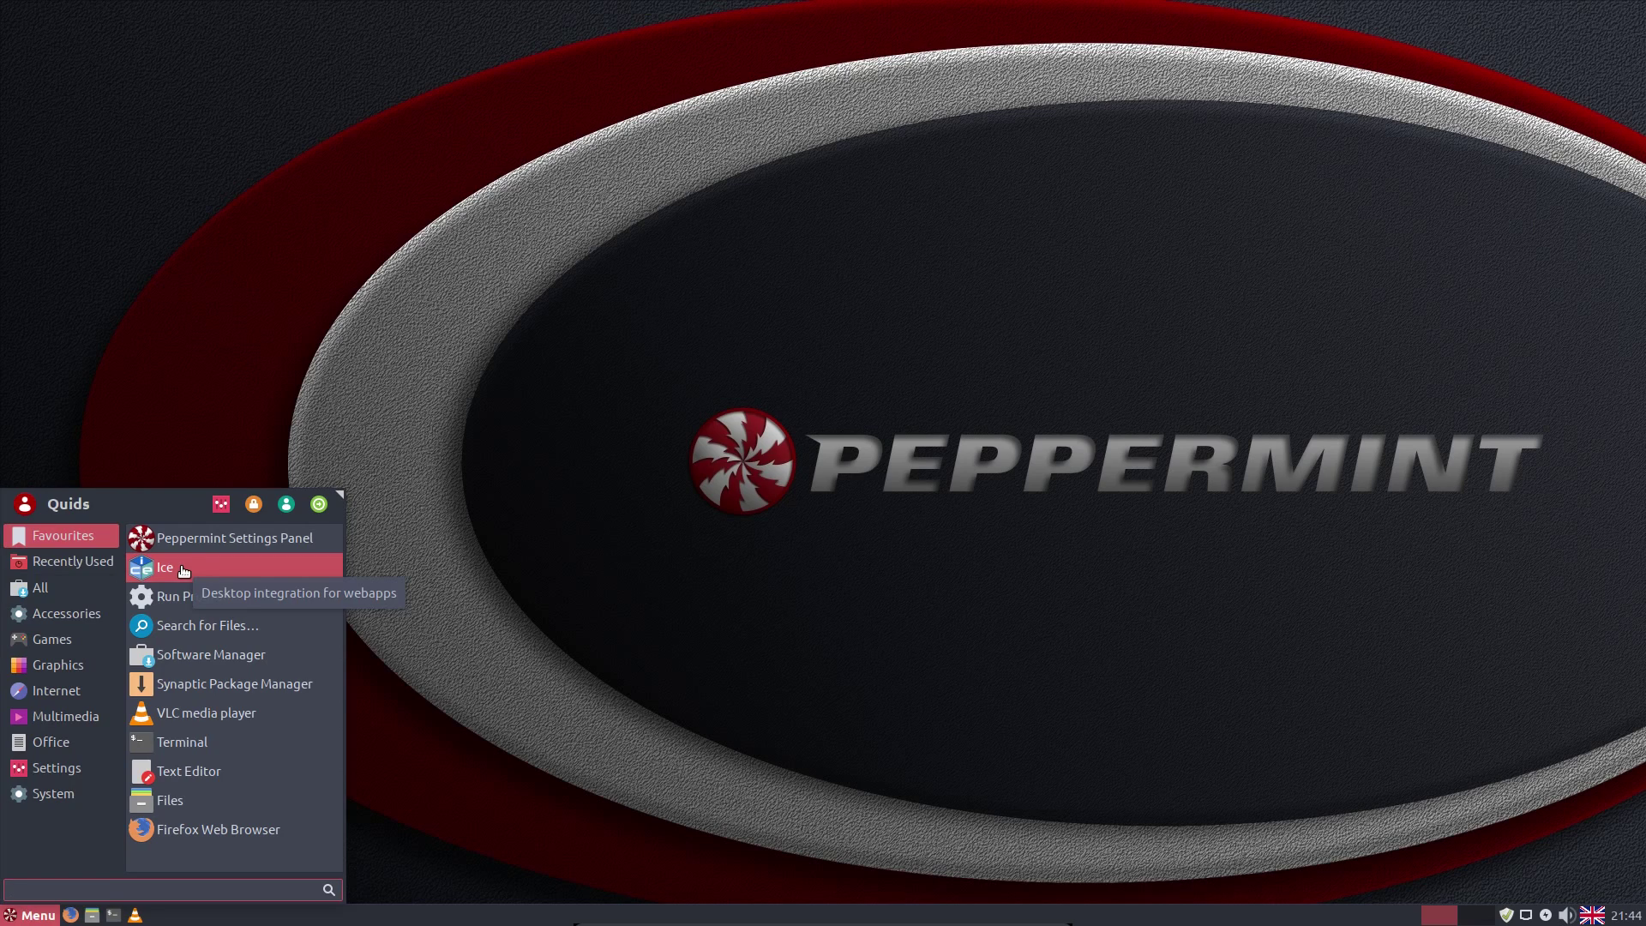
pyautogui.click(183, 569)
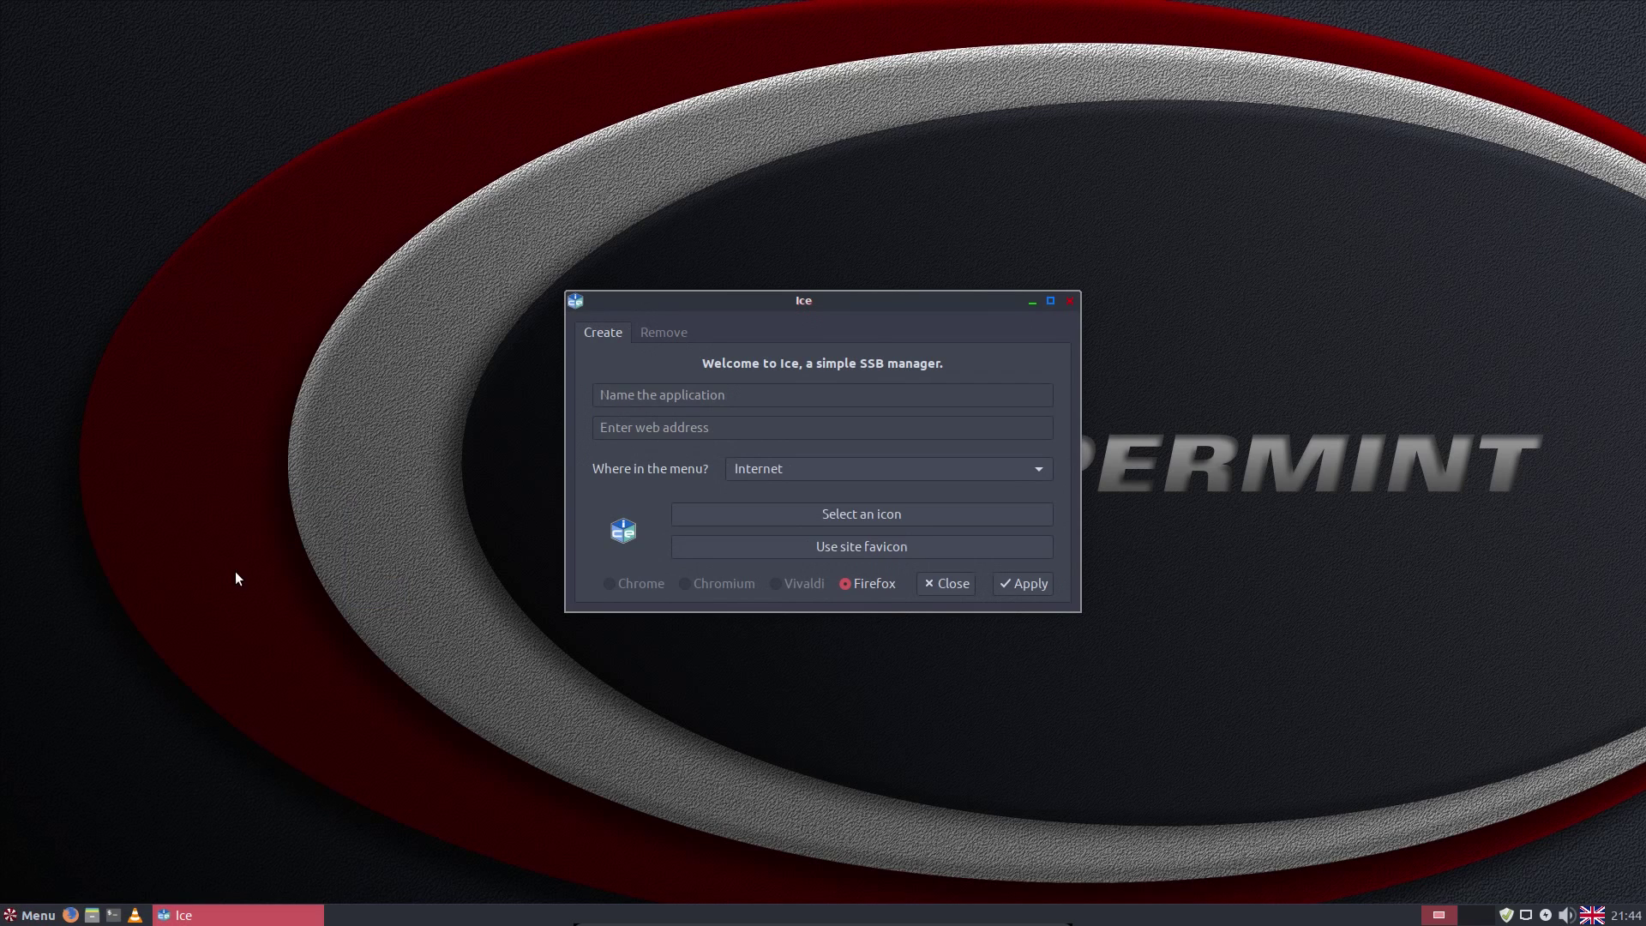
pyautogui.click(745, 395)
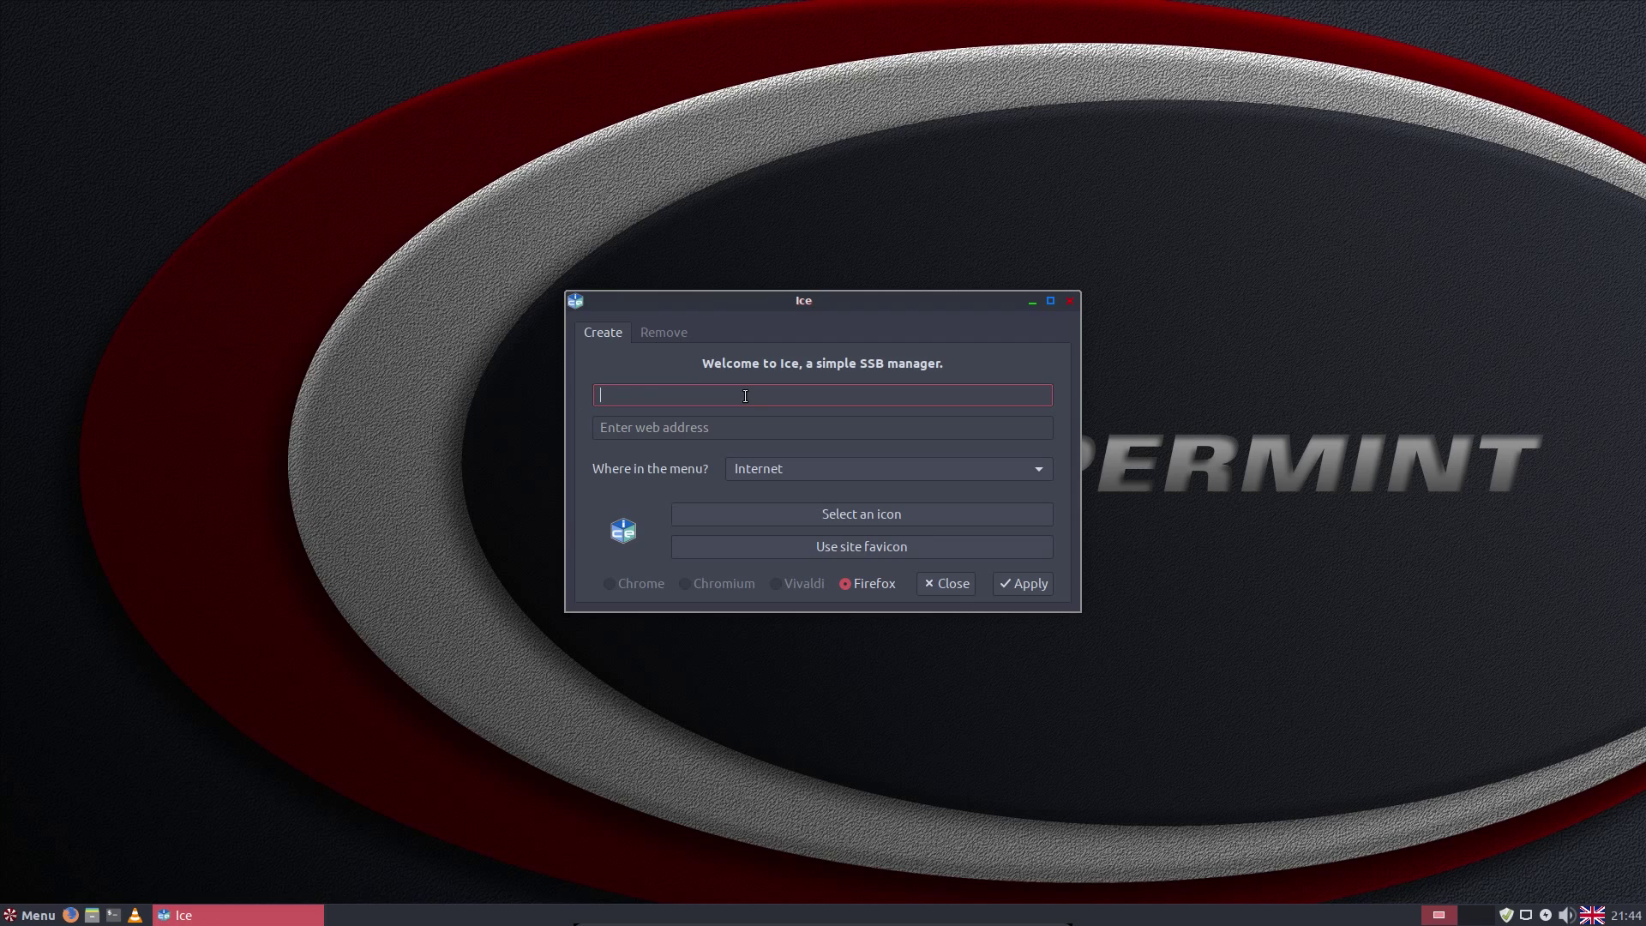
pyautogui.write('YouTube')
pyautogui.press('Tab')
pyautogui.write('https://youtube.com')
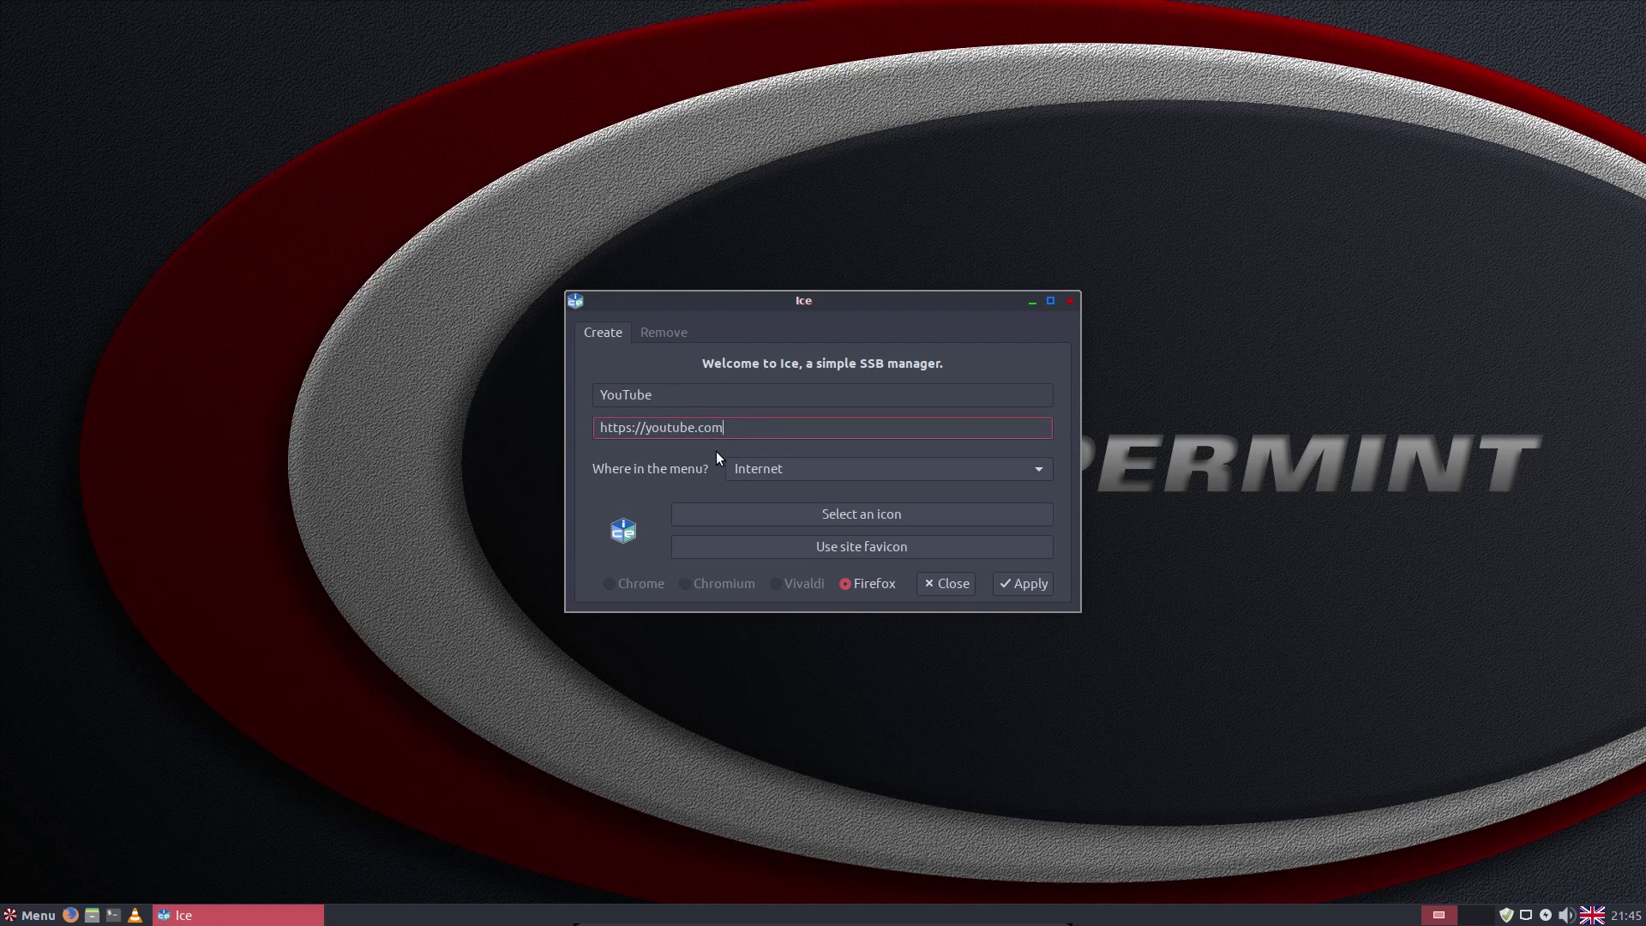
# Switch the icon from ice.png to the site's favicon and create the app despite the address warning.
pyautogui.click(798, 513)
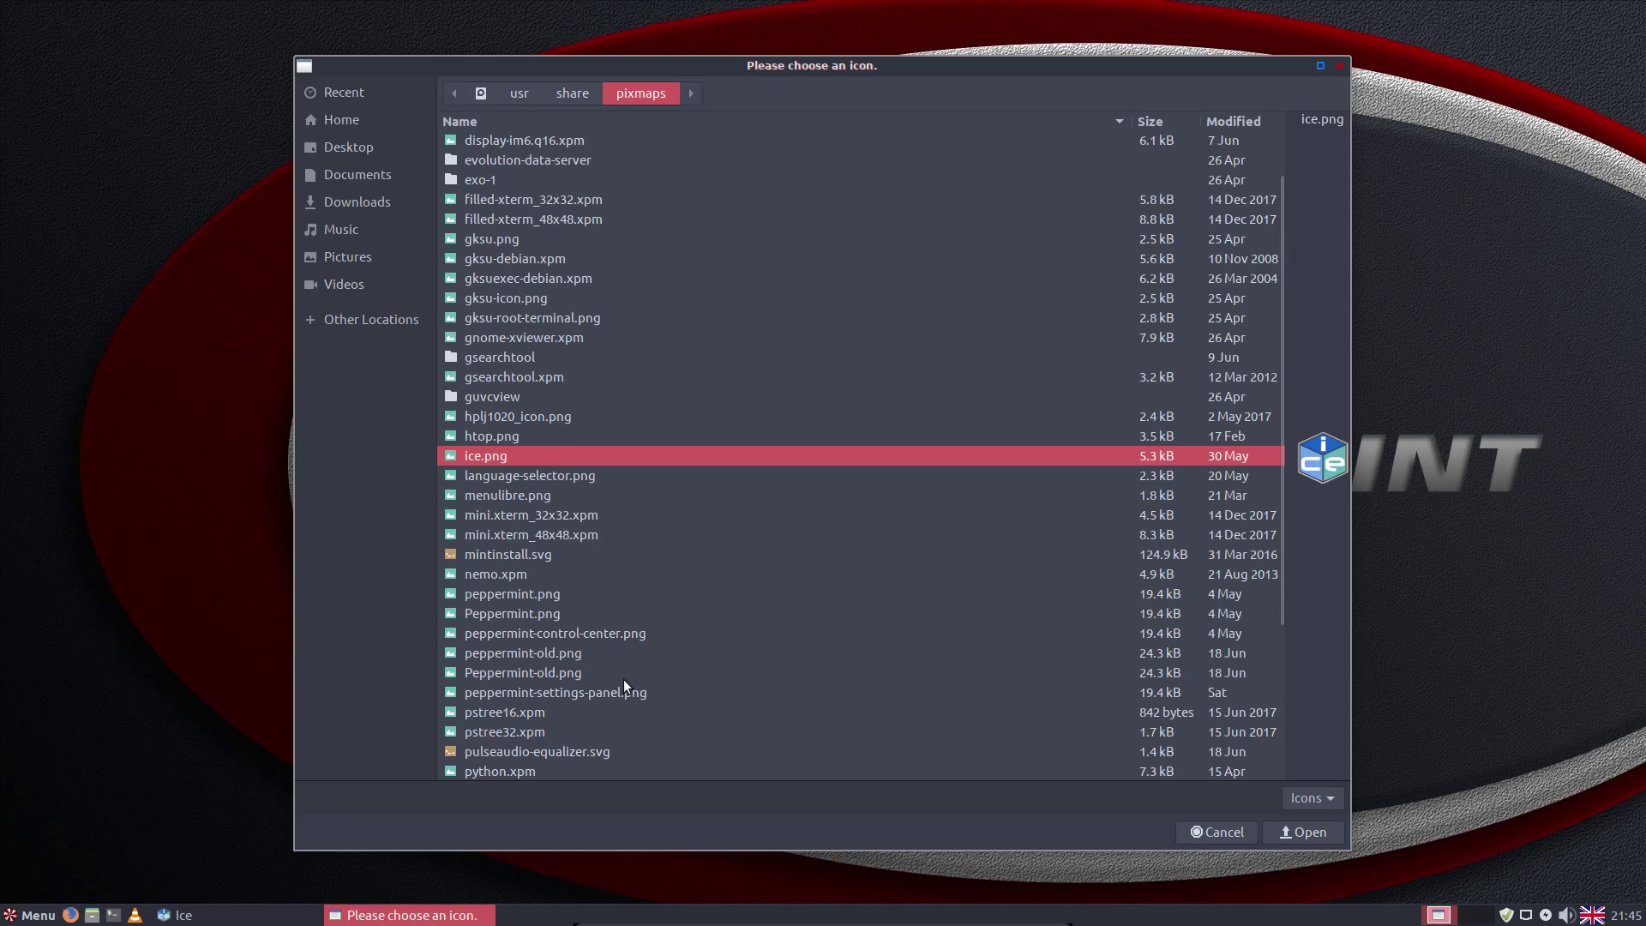
pyautogui.moveTo(1278, 589); pyautogui.dragTo(1288, 736)
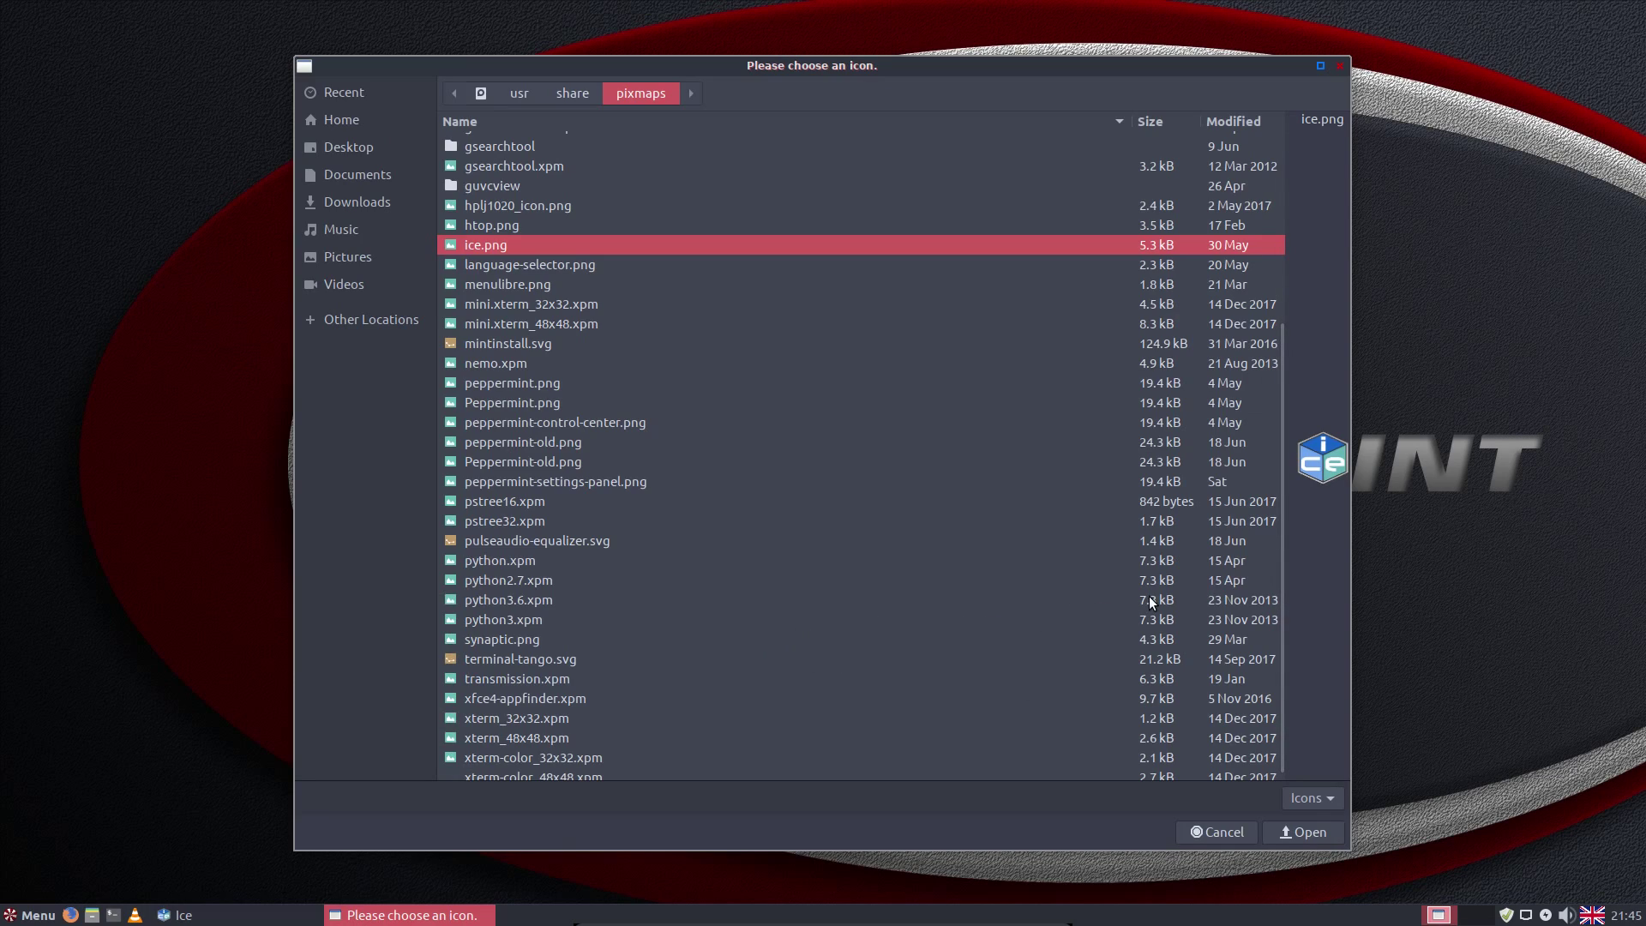
pyautogui.click(1293, 833)
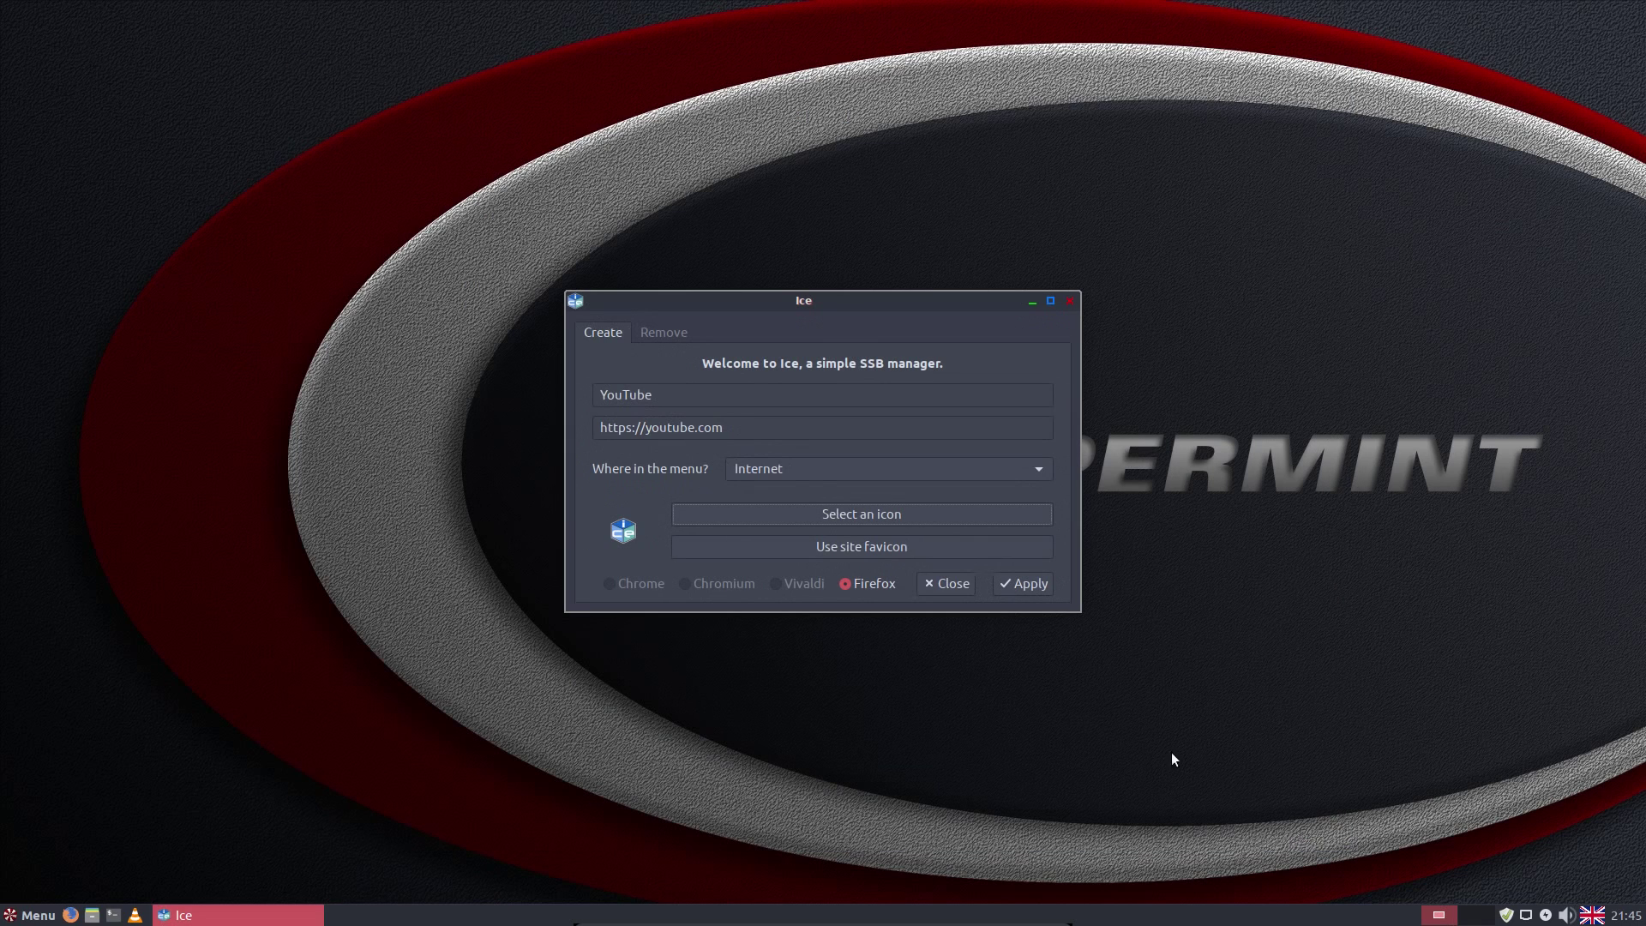
pyautogui.click(941, 549)
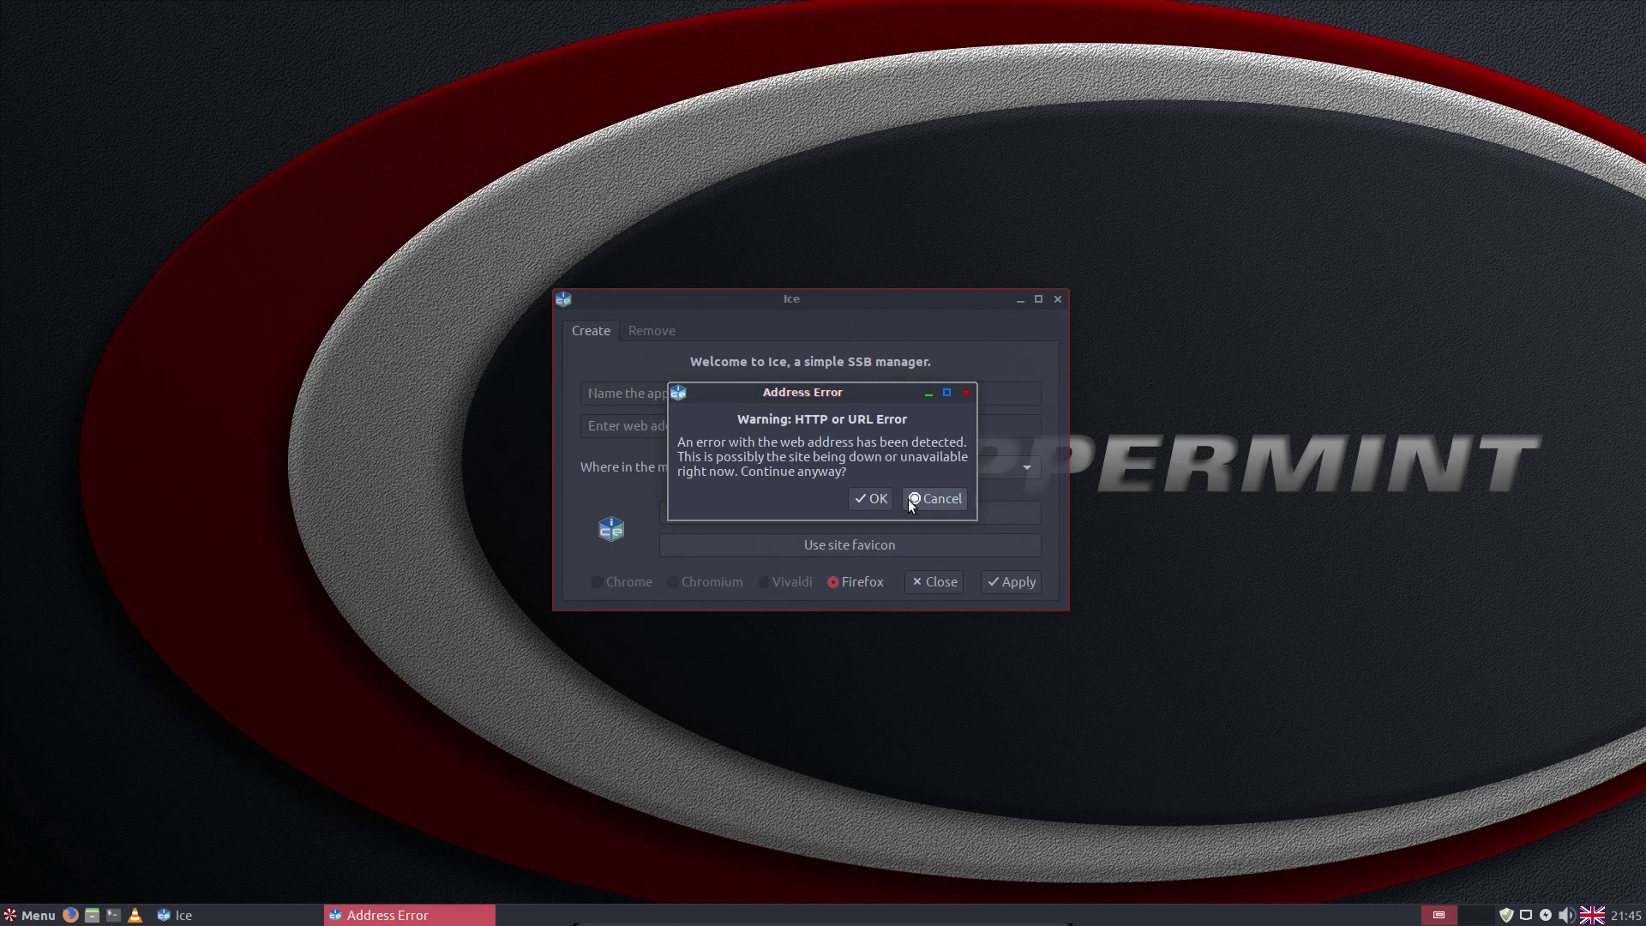
pyautogui.click(873, 499)
pyautogui.click(30, 914)
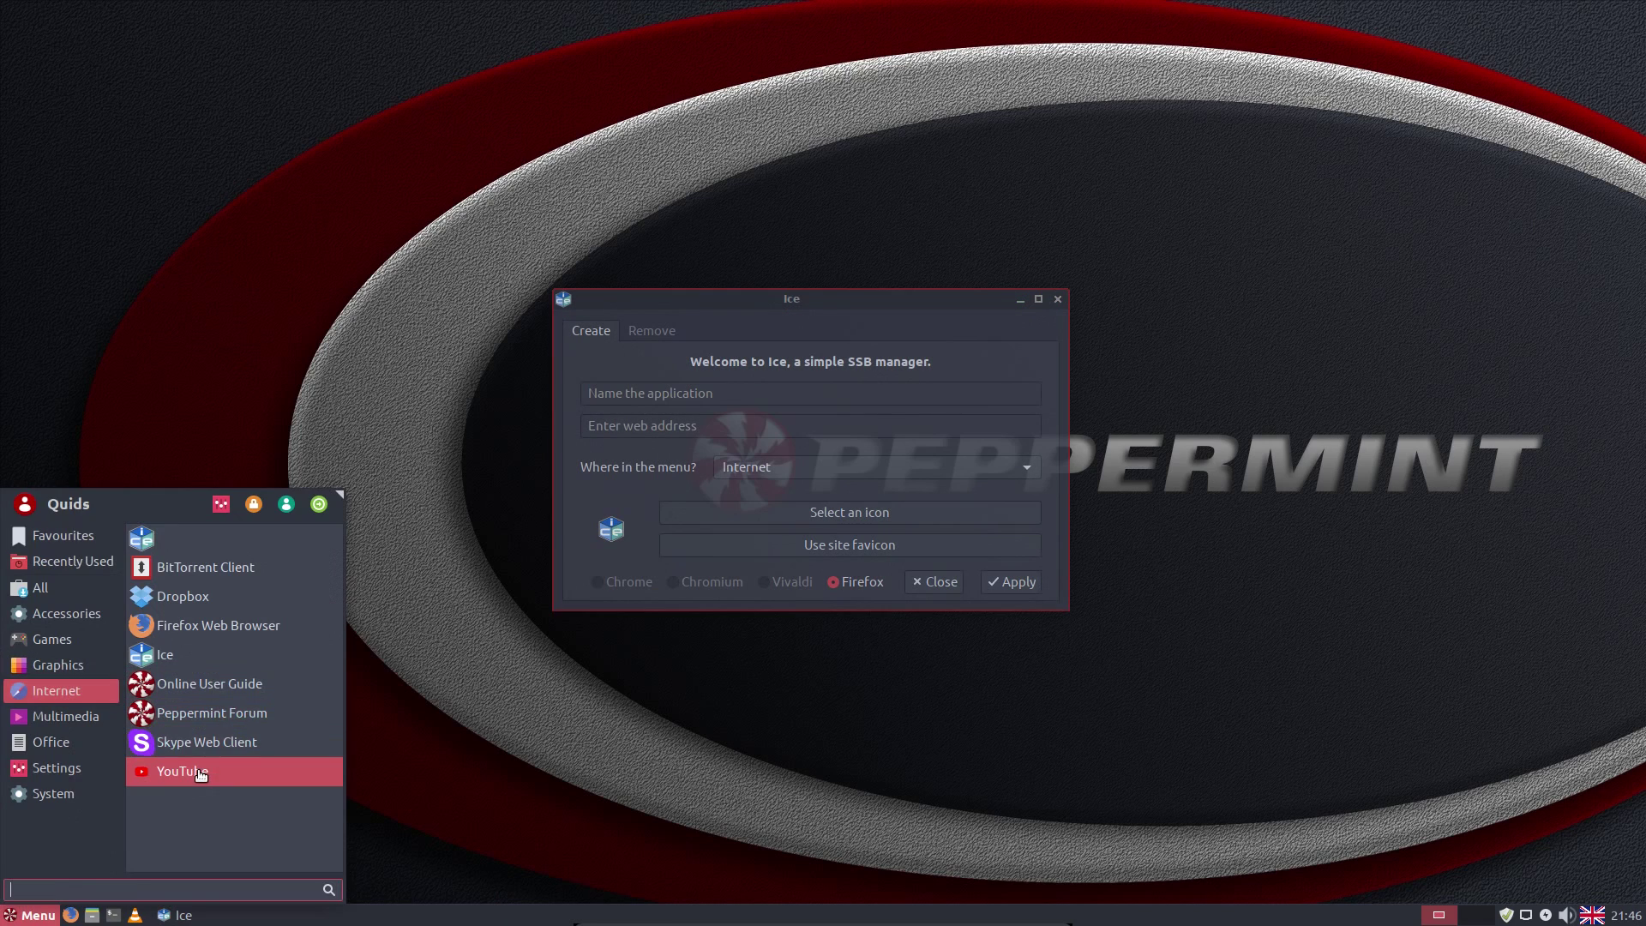
# Launch the YouTube web app from the Internet menu, maximise it, then close it and Ice.
pyautogui.click(208, 774)
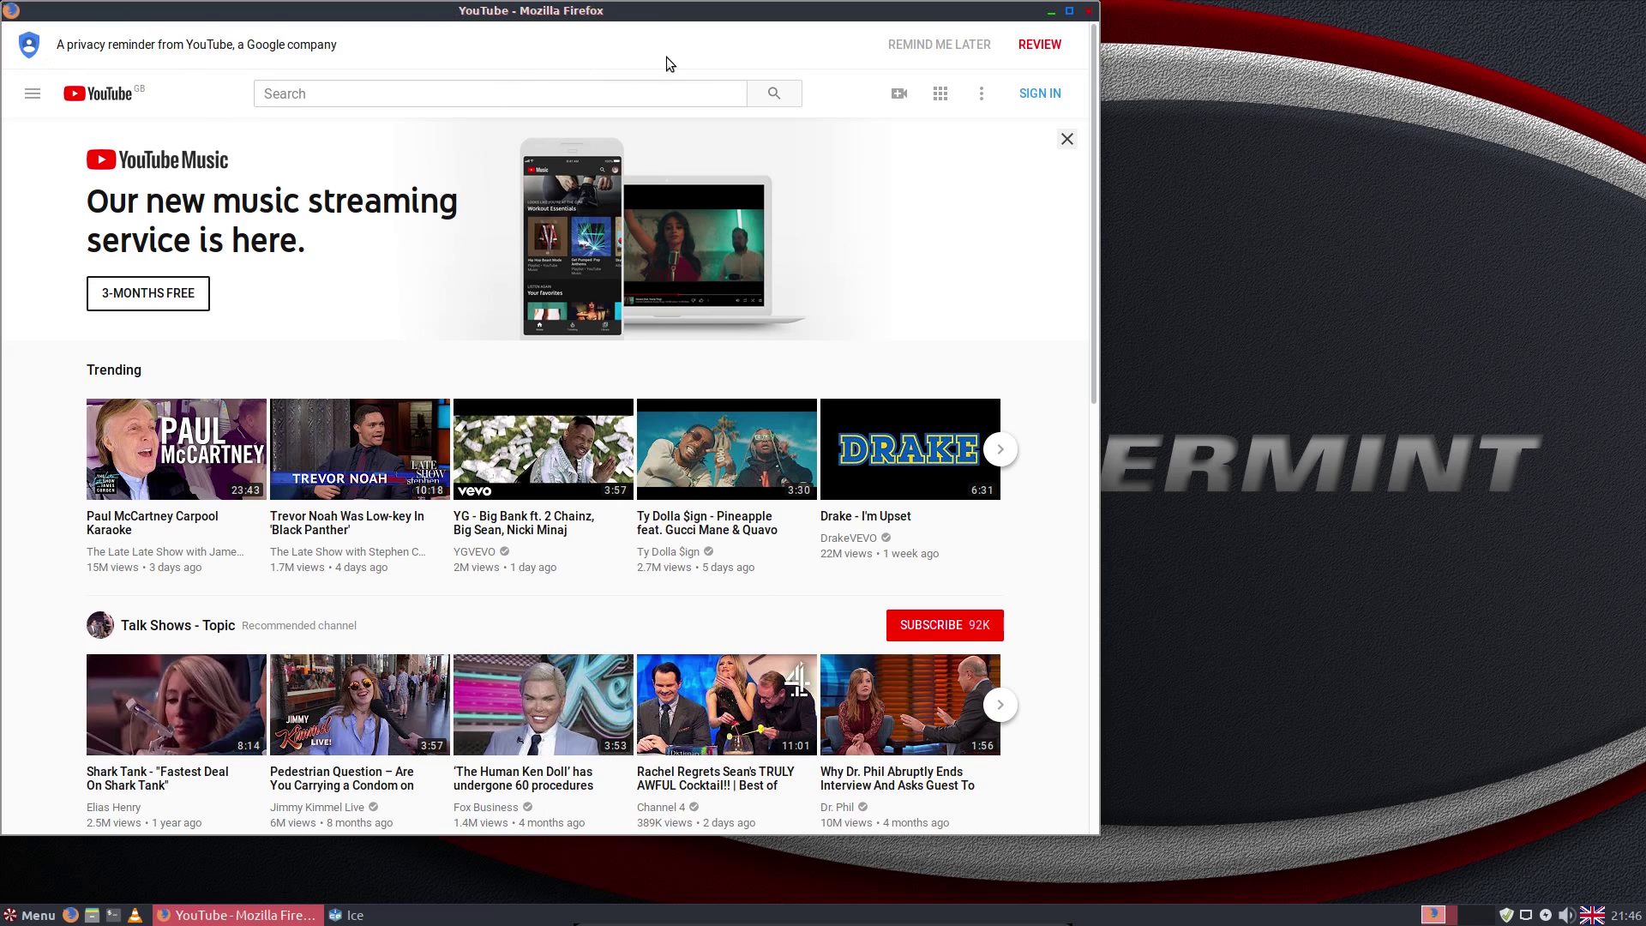
pyautogui.click(1068, 12)
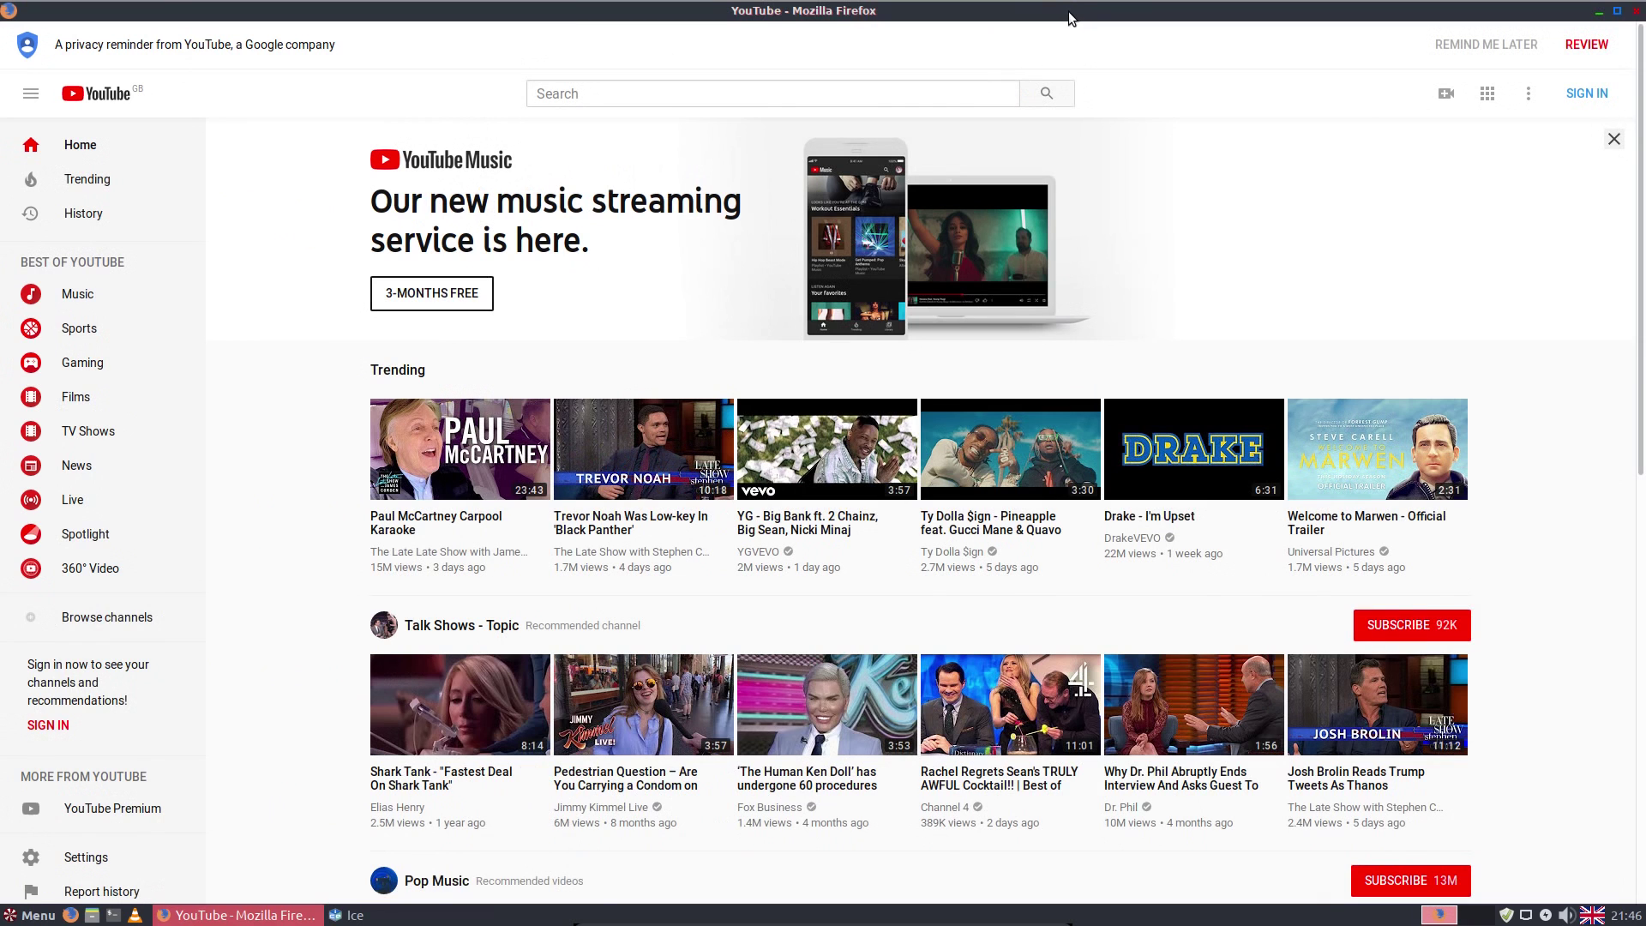
pyautogui.click(1636, 11)
pyautogui.click(1058, 298)
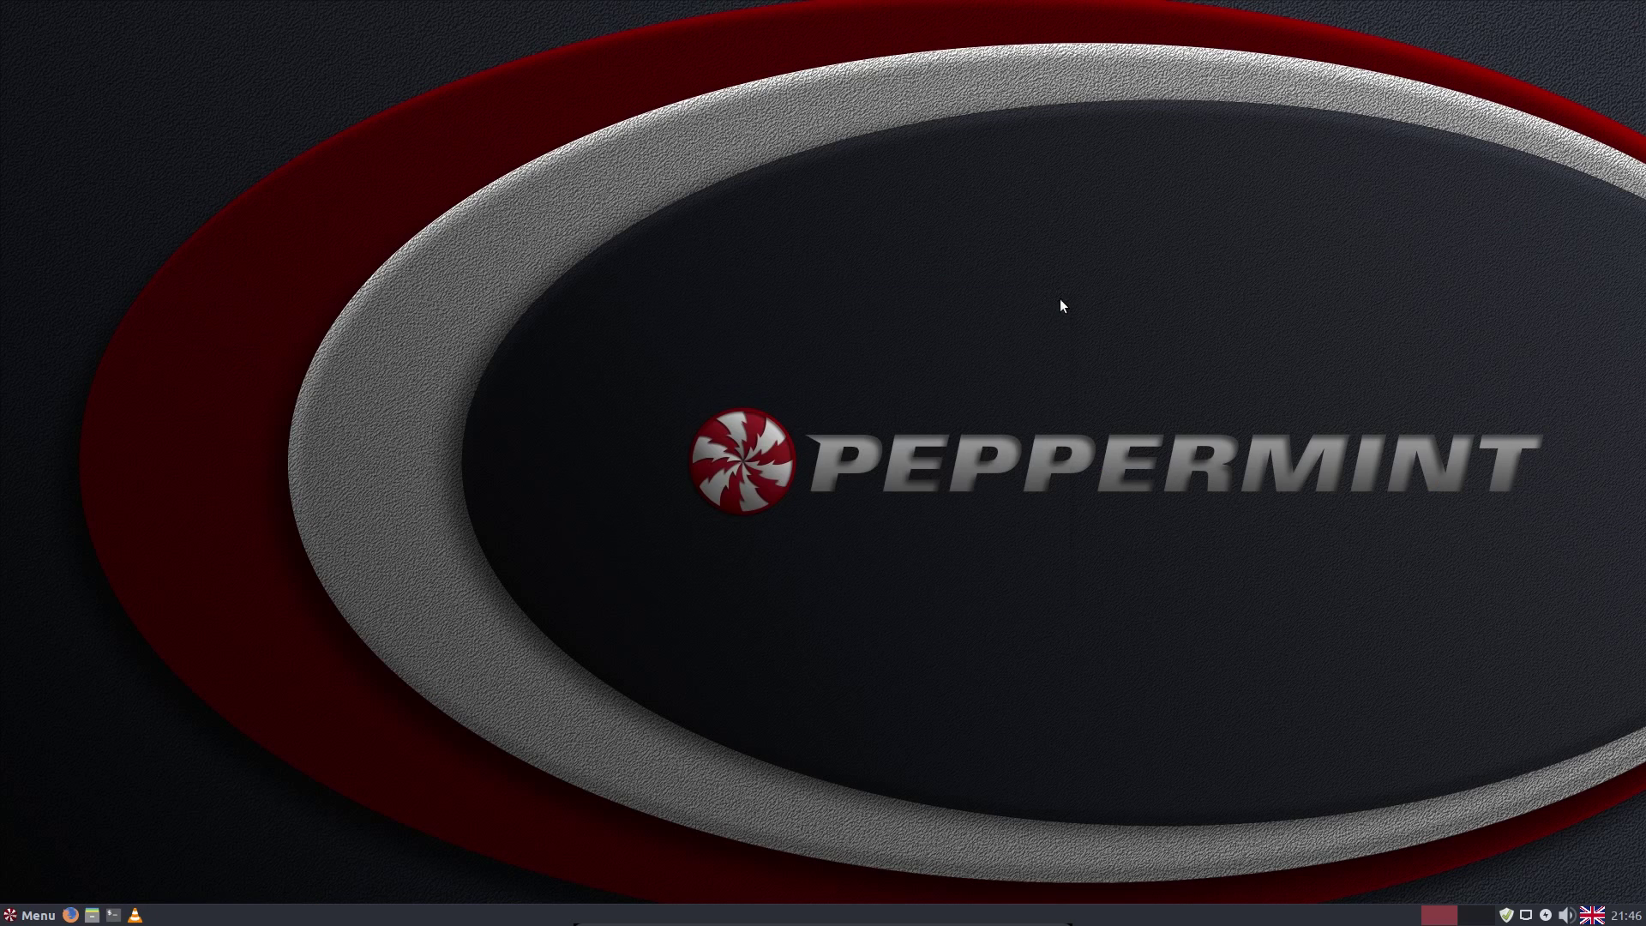
pyautogui.click(30, 915)
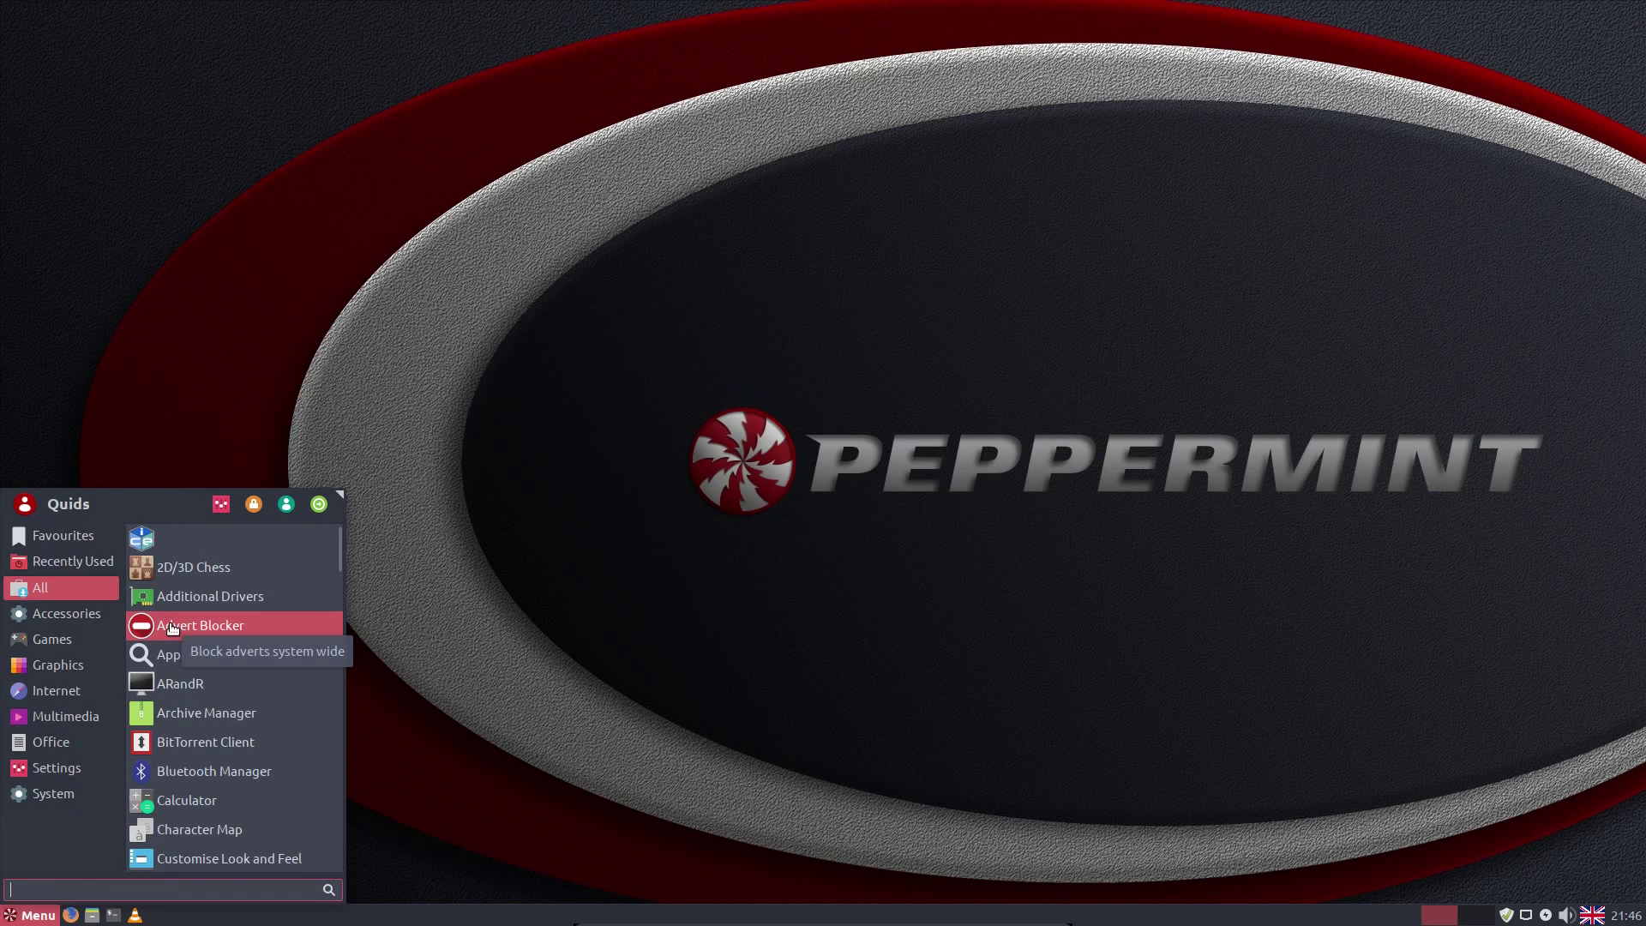
pyautogui.click(172, 627)
pyautogui.press('Return')
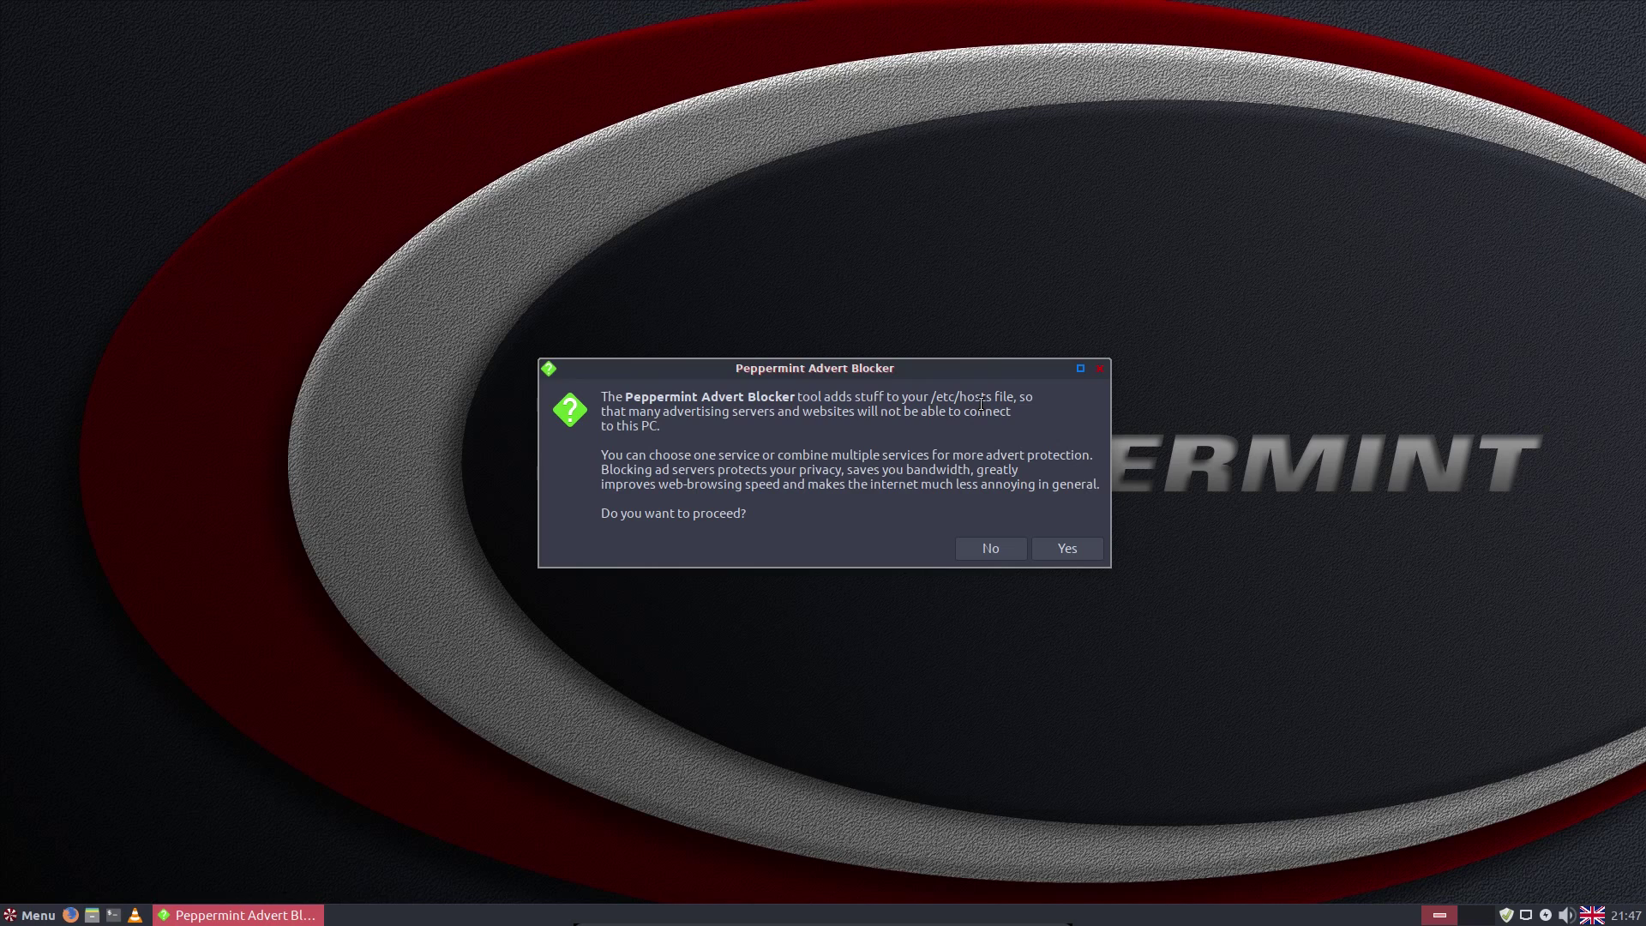
pyautogui.click(990, 553)
pyautogui.press('super')
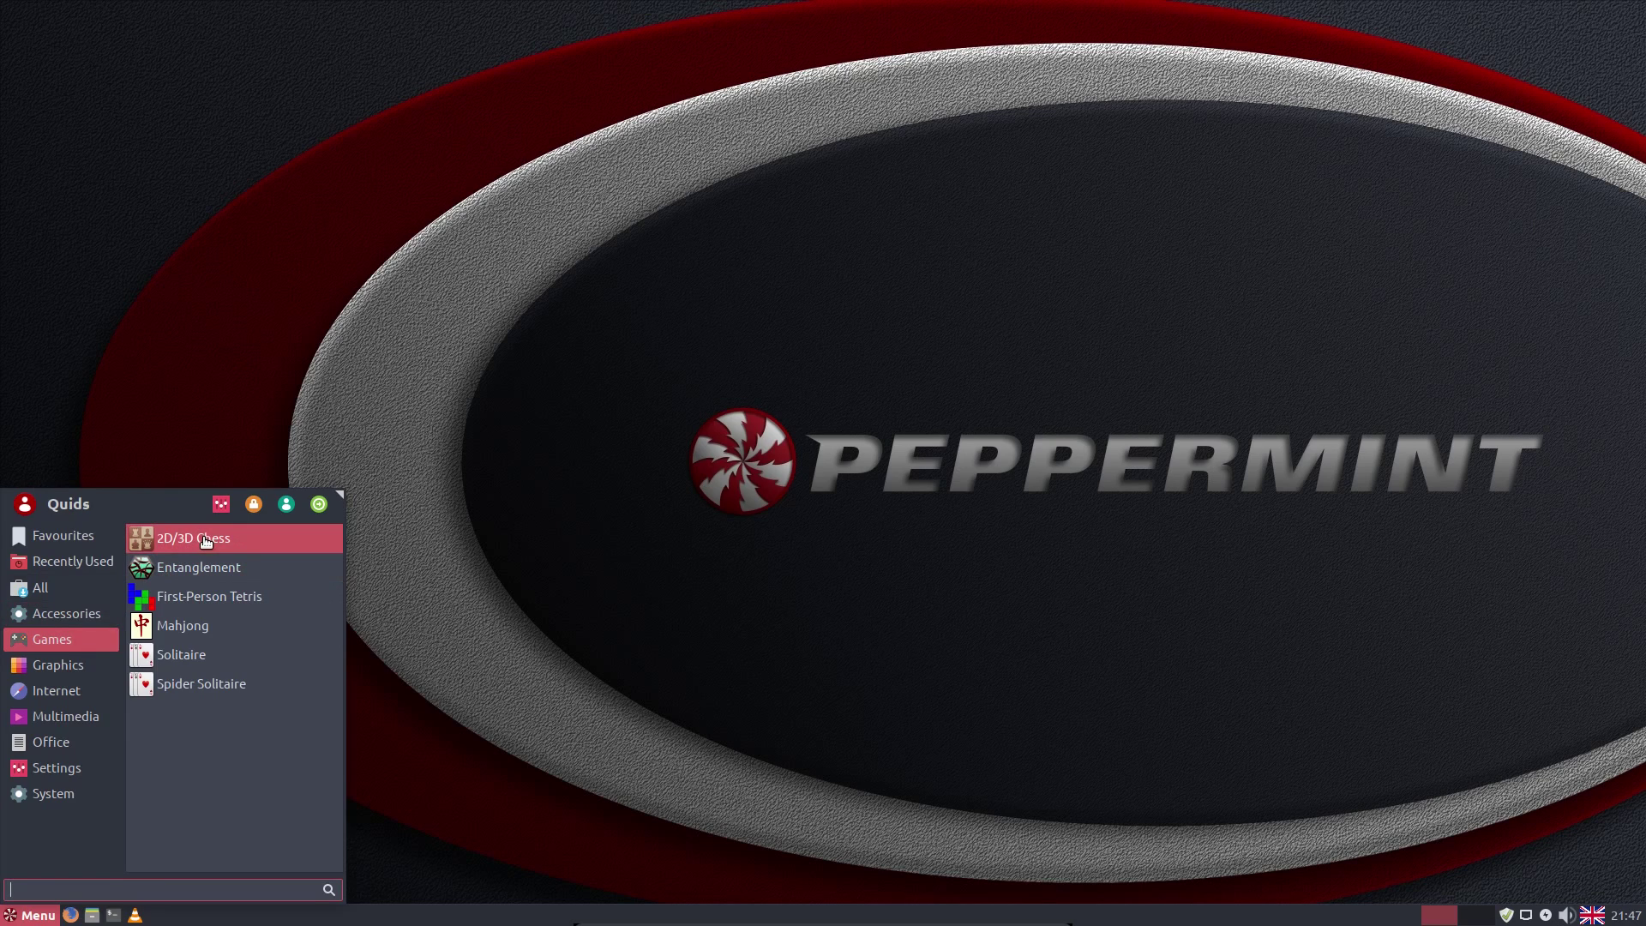
pyautogui.click(74, 666)
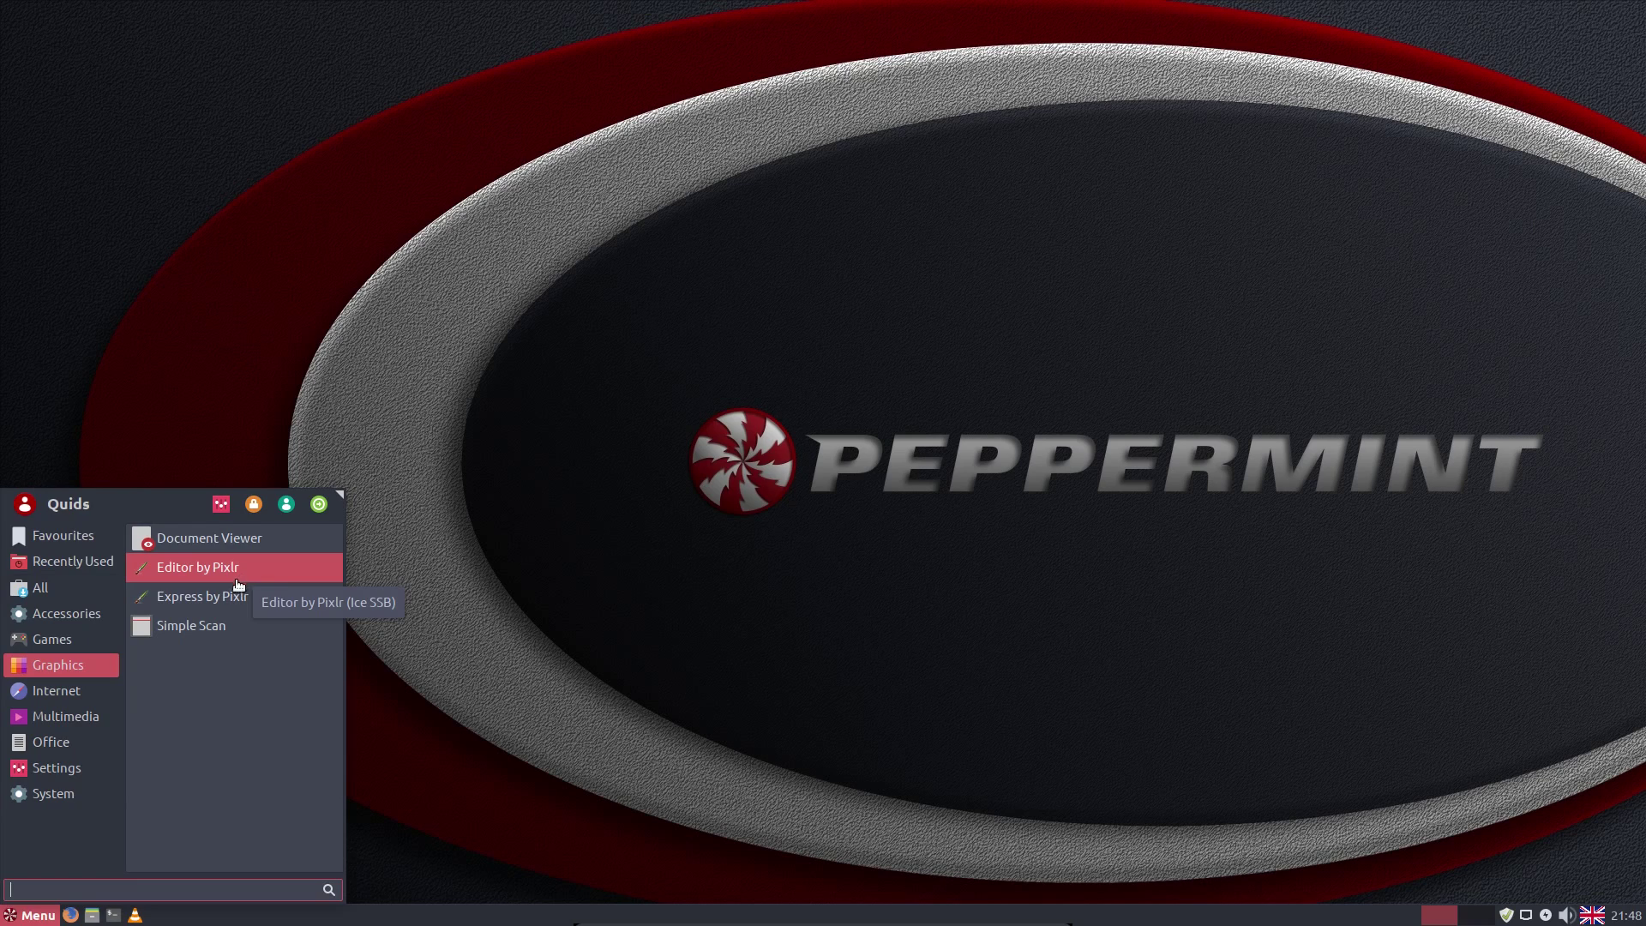
pyautogui.press('Down')
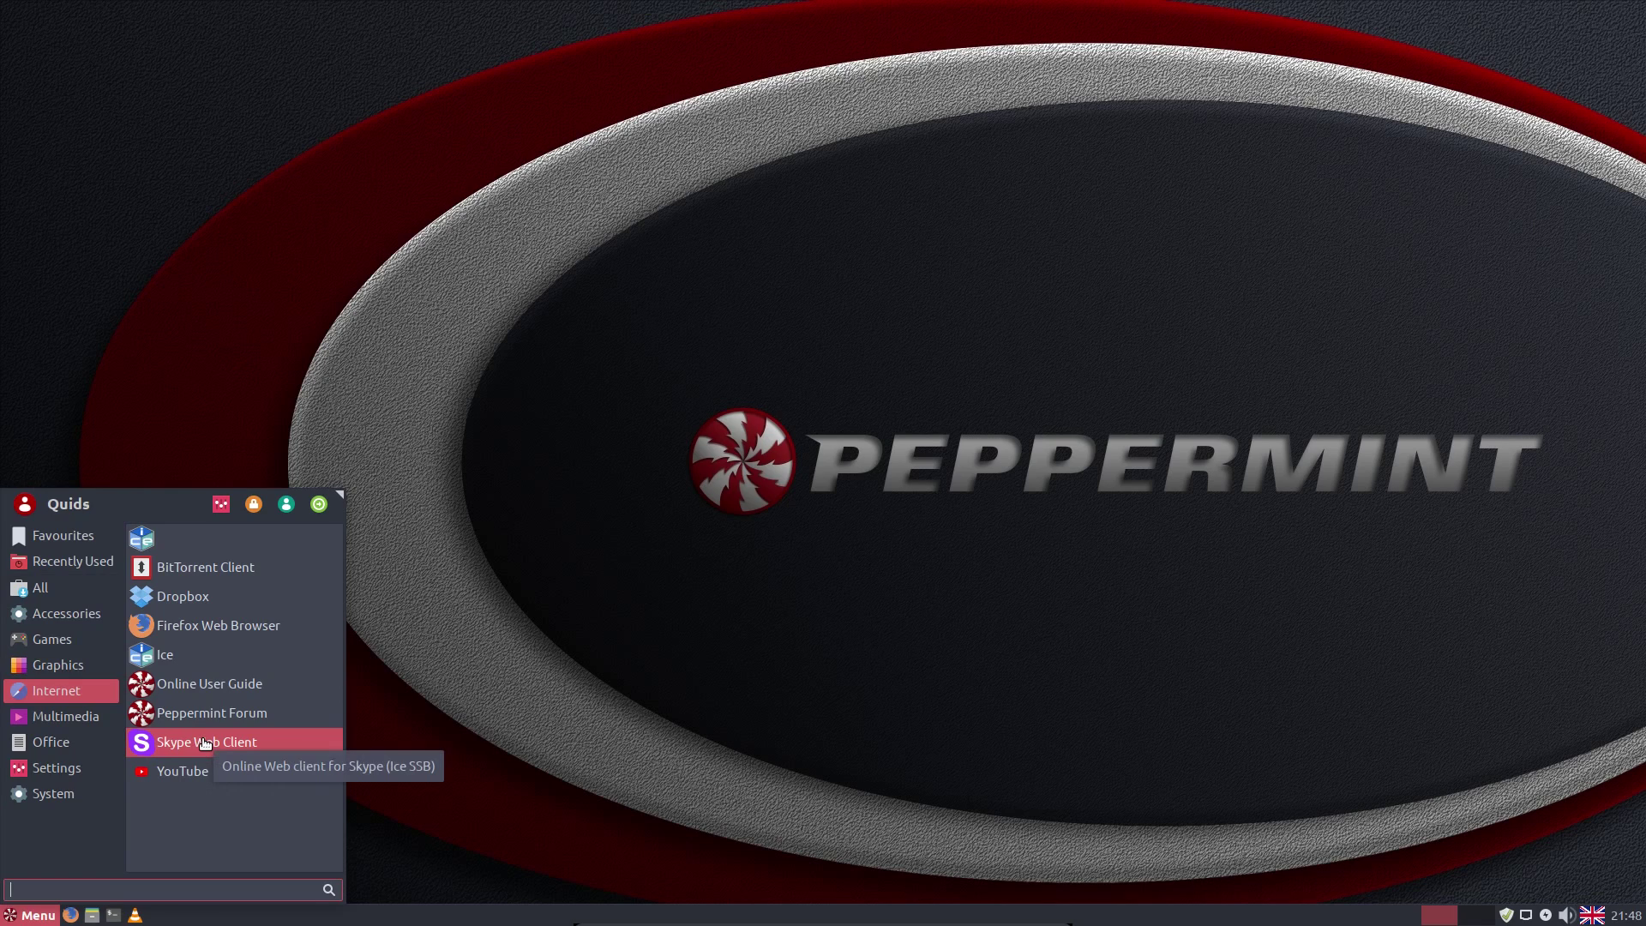
pyautogui.click(80, 721)
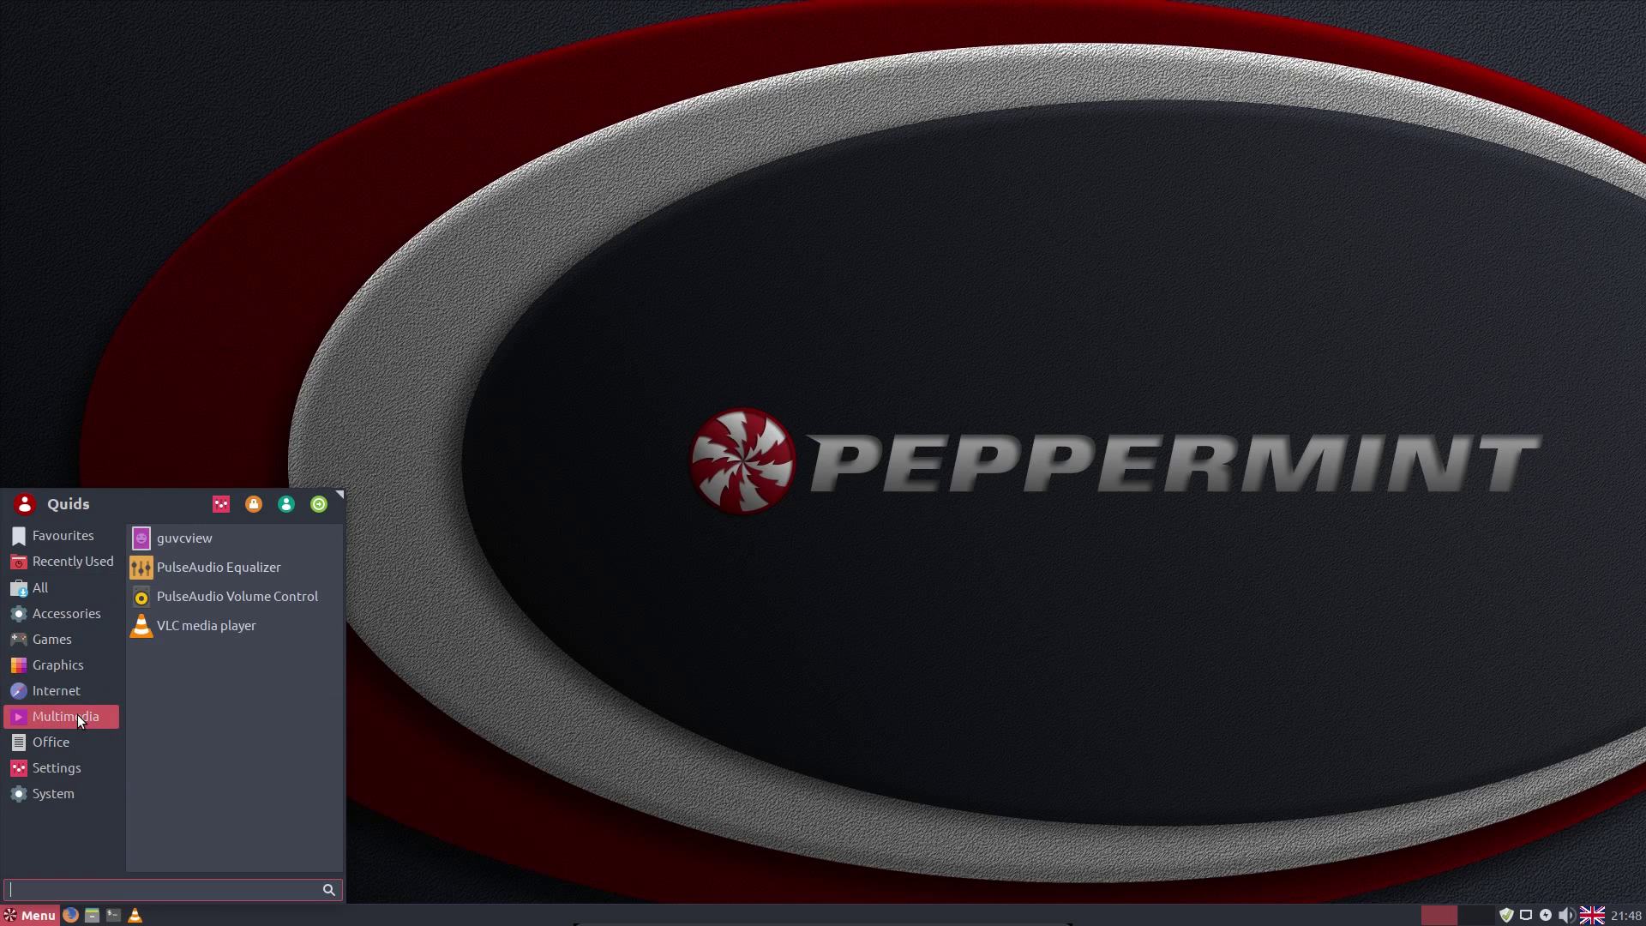
pyautogui.click(90, 744)
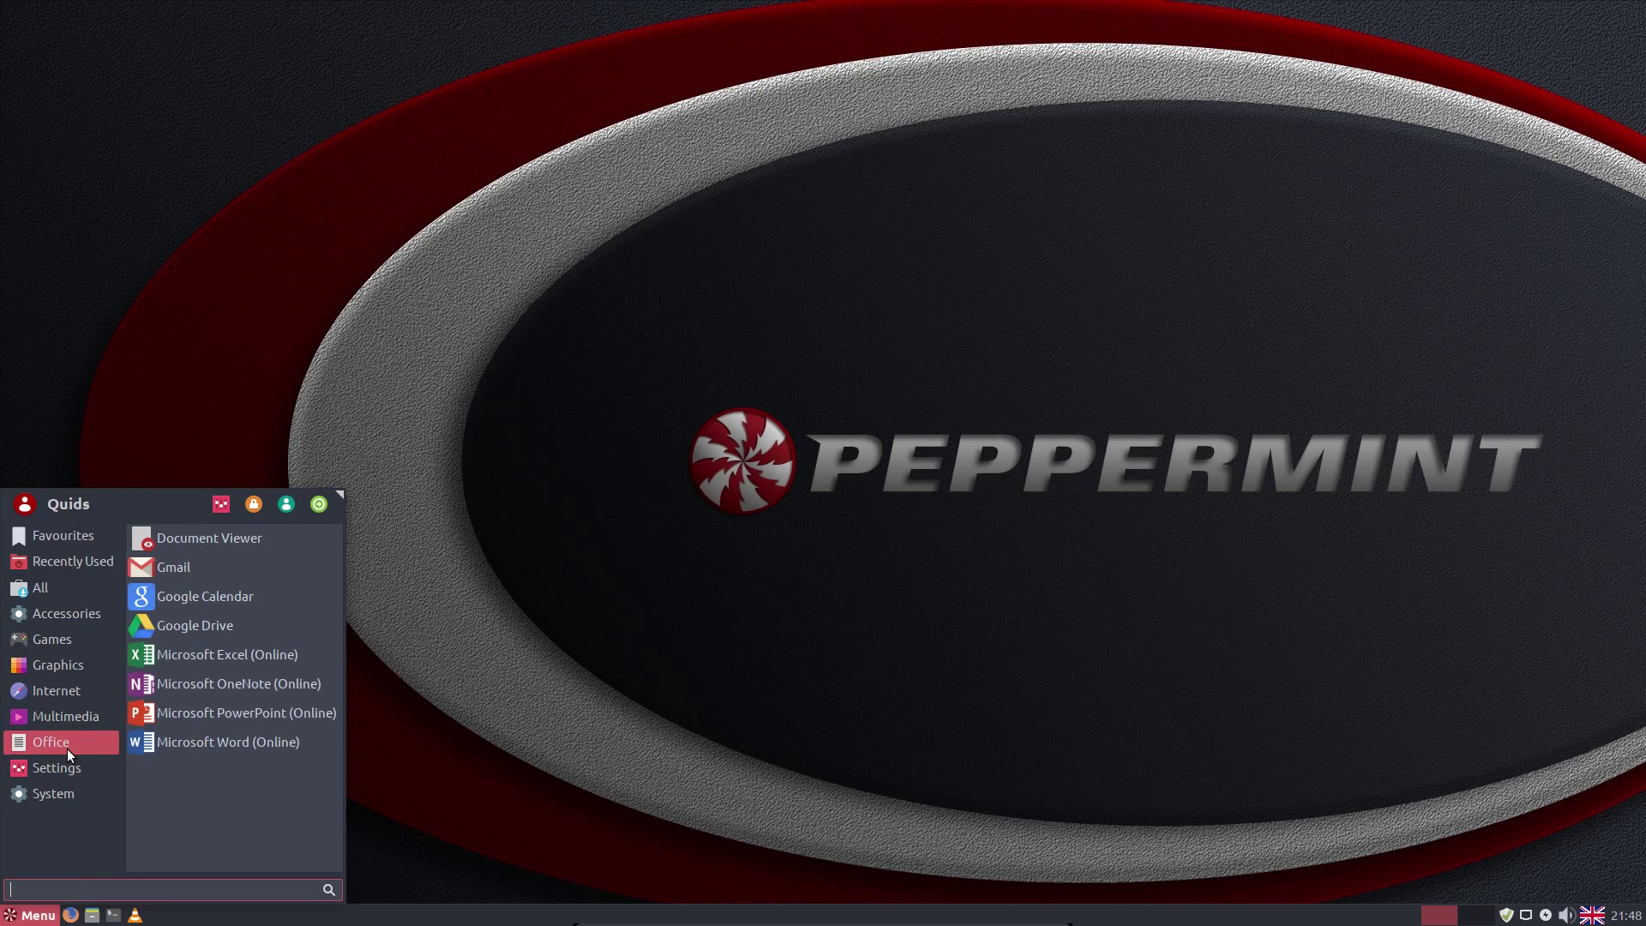
pyautogui.click(66, 766)
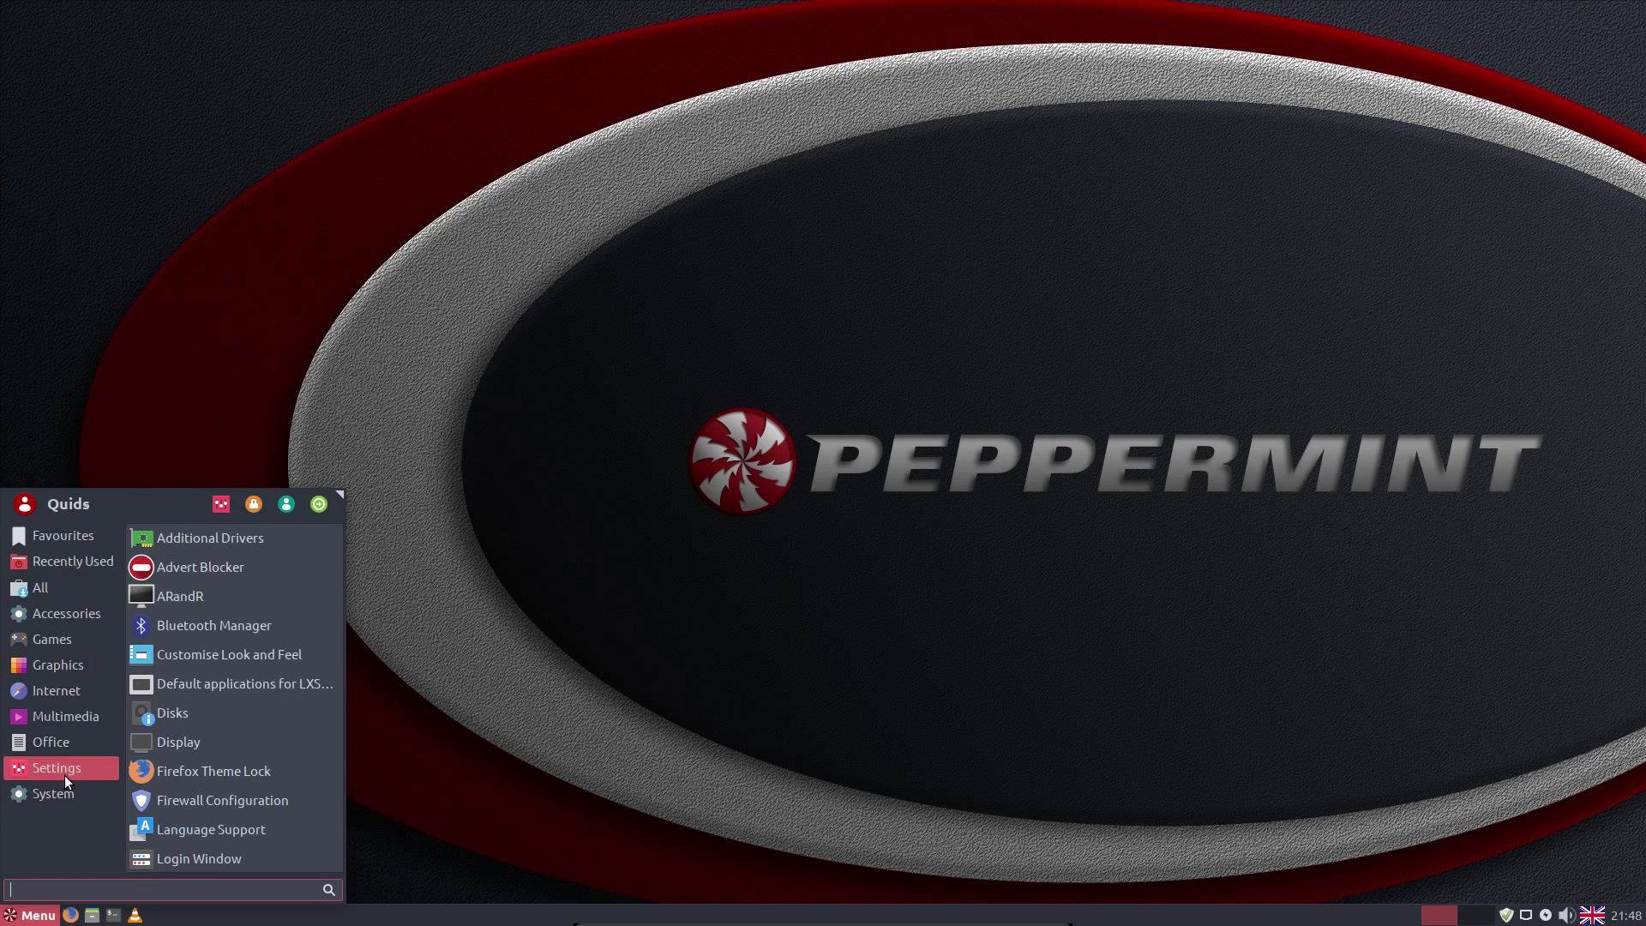
pyautogui.click(82, 797)
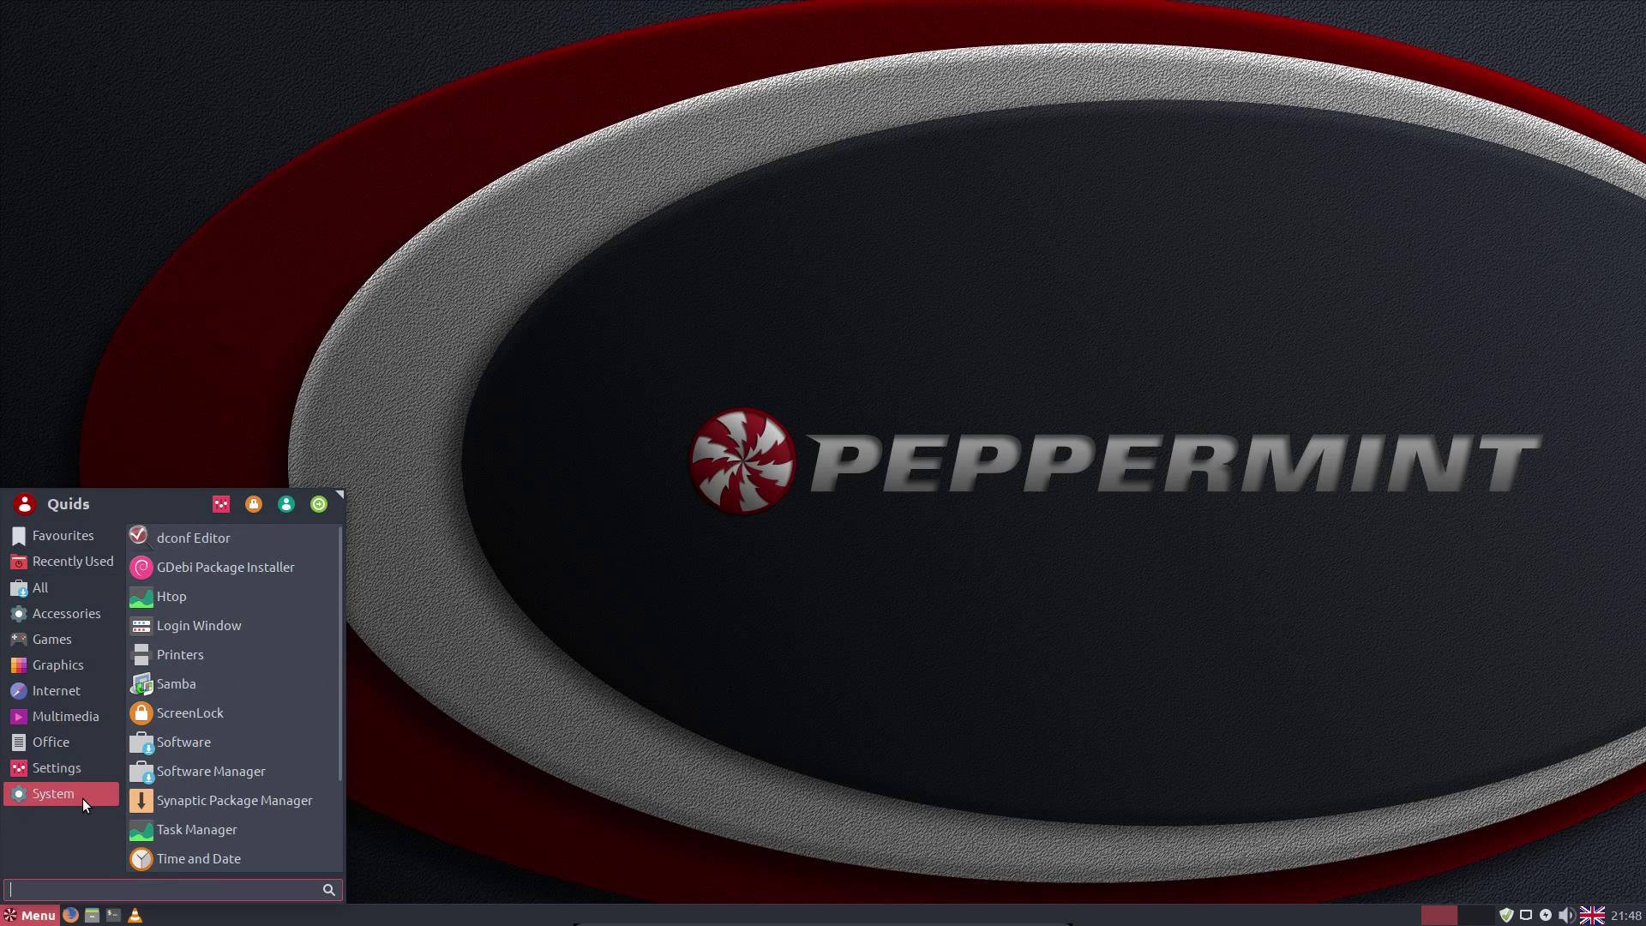
pyautogui.click(551, 539)
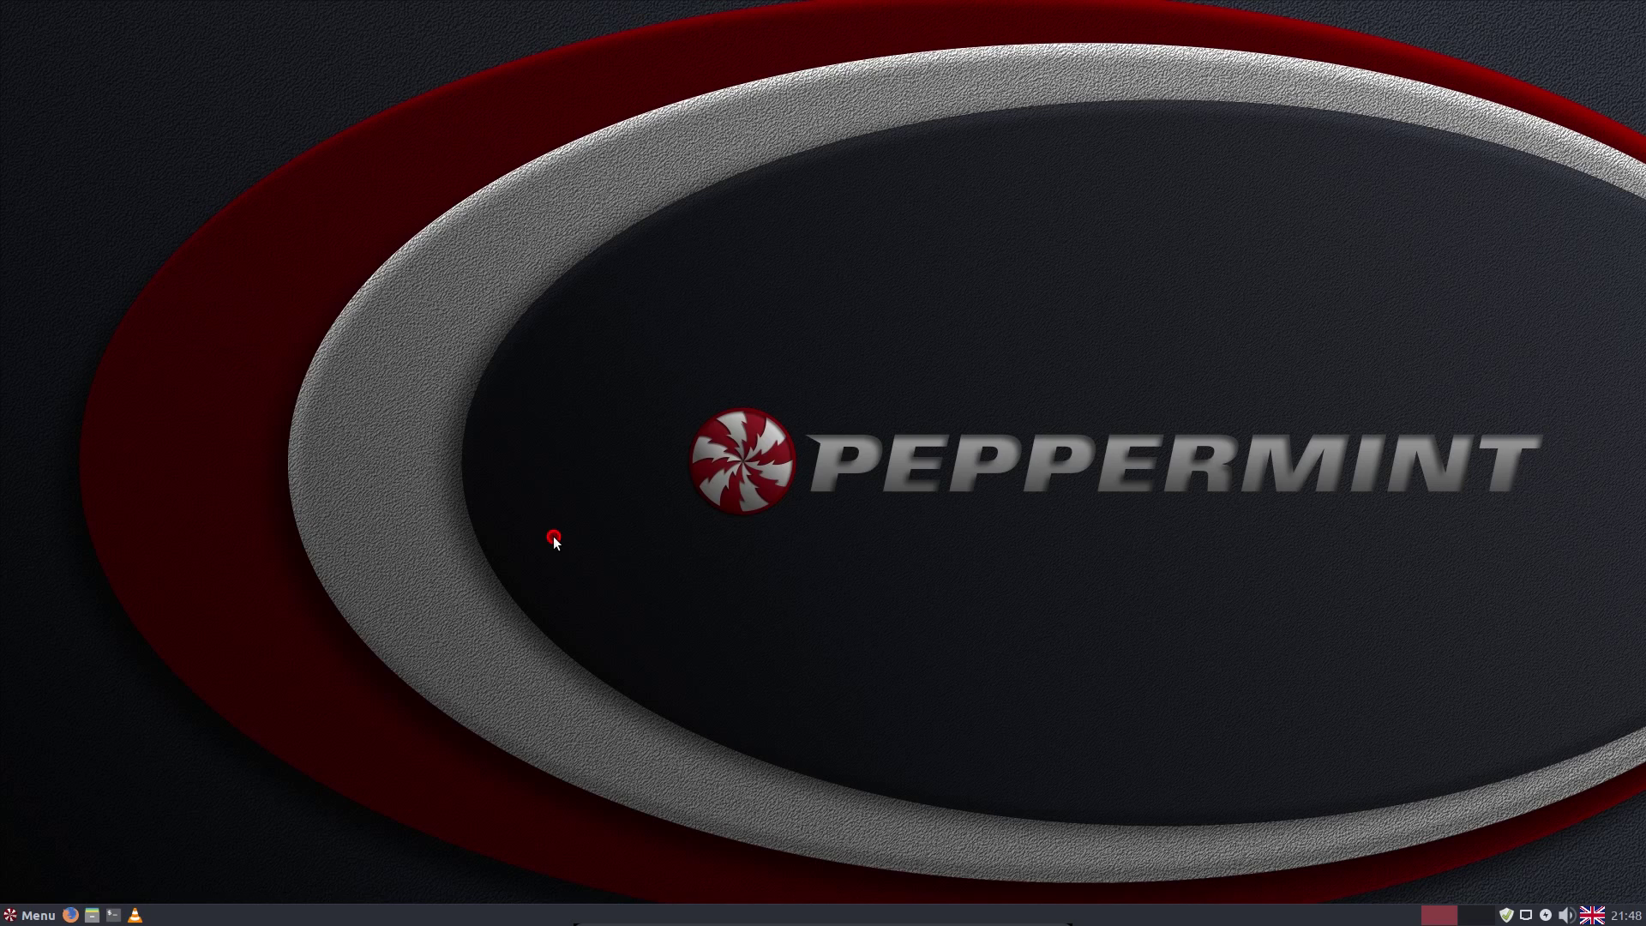
pyautogui.click(554, 541)
pyautogui.click(636, 440)
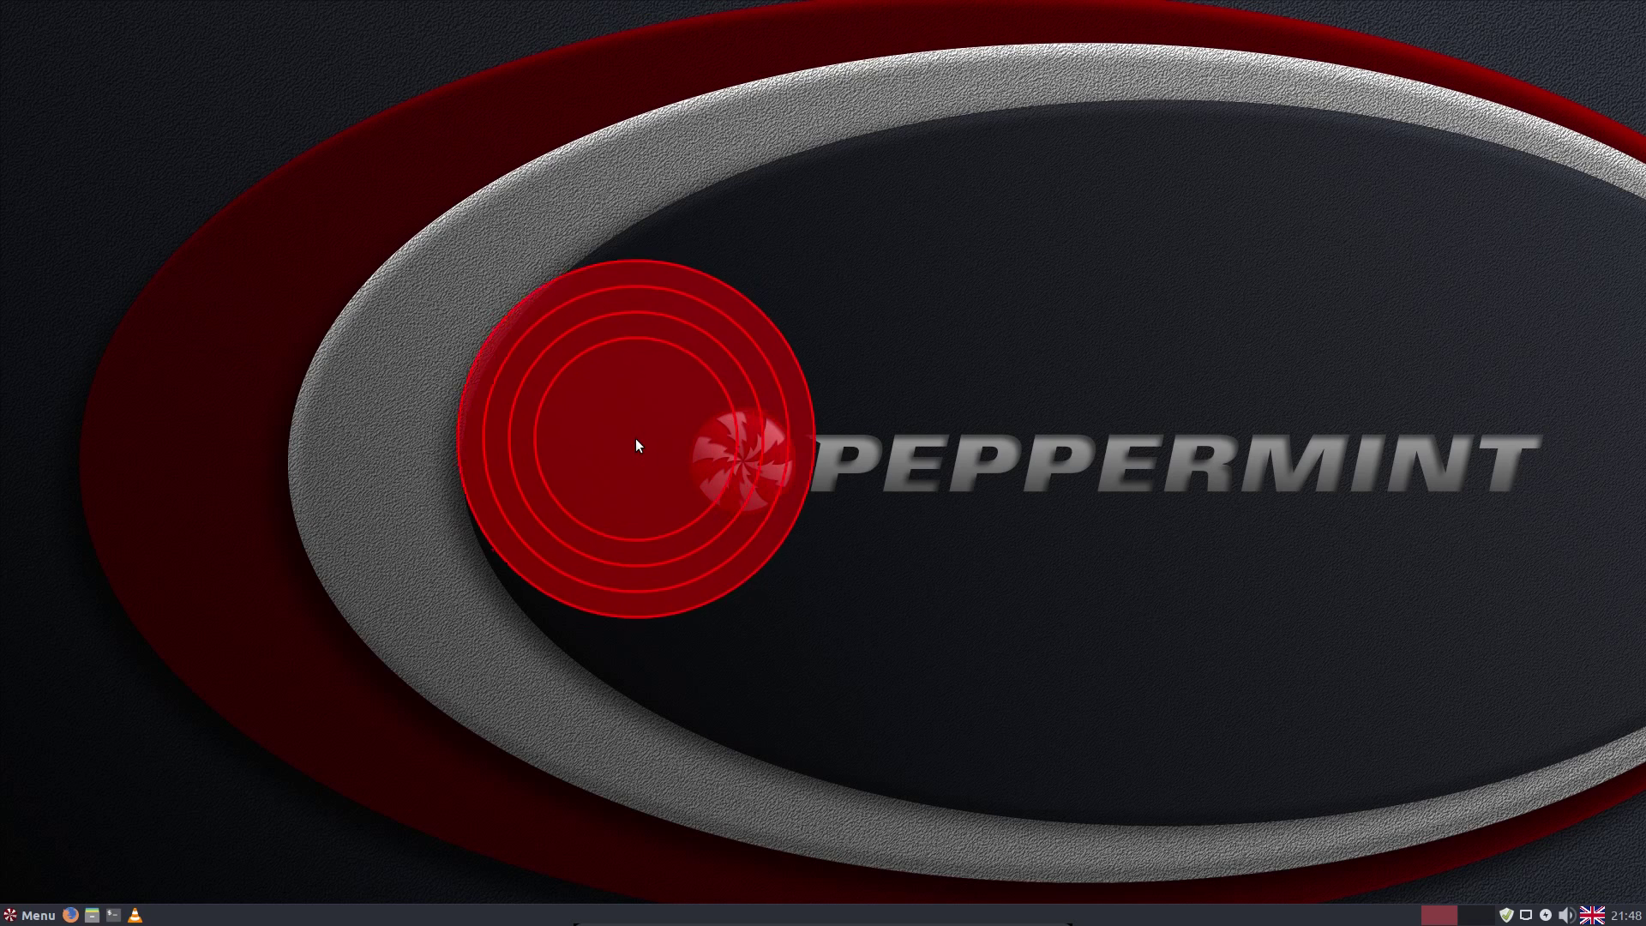
# Launch Software Manager with the administrator password and view its Help > About version info.
pyautogui.press('super')
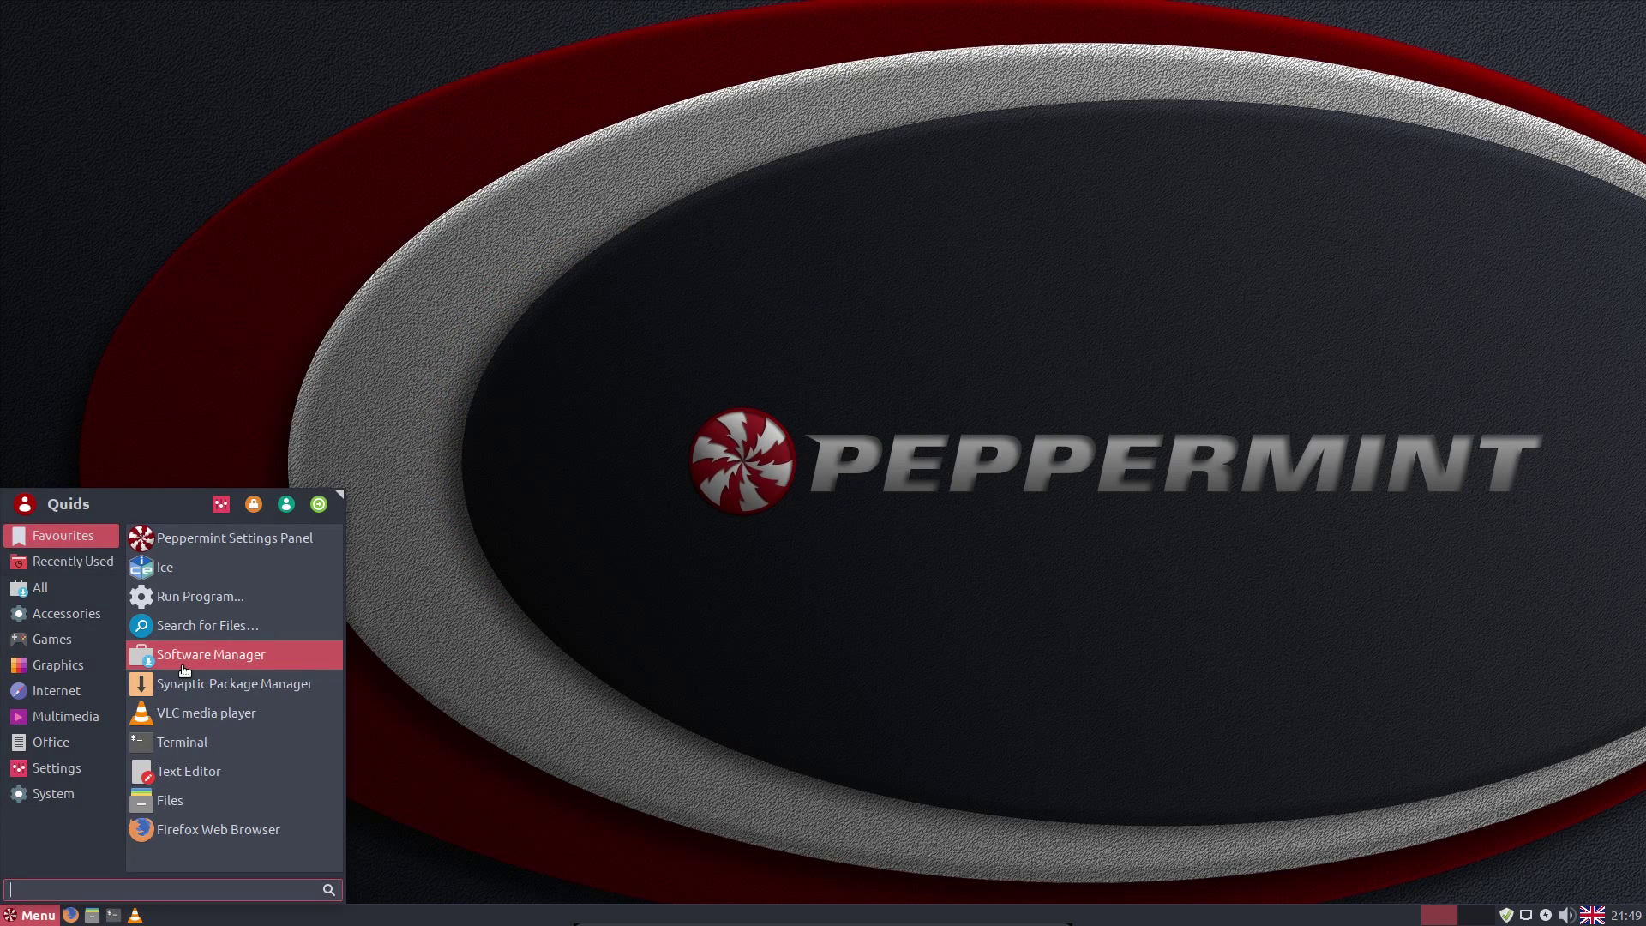
pyautogui.click(191, 672)
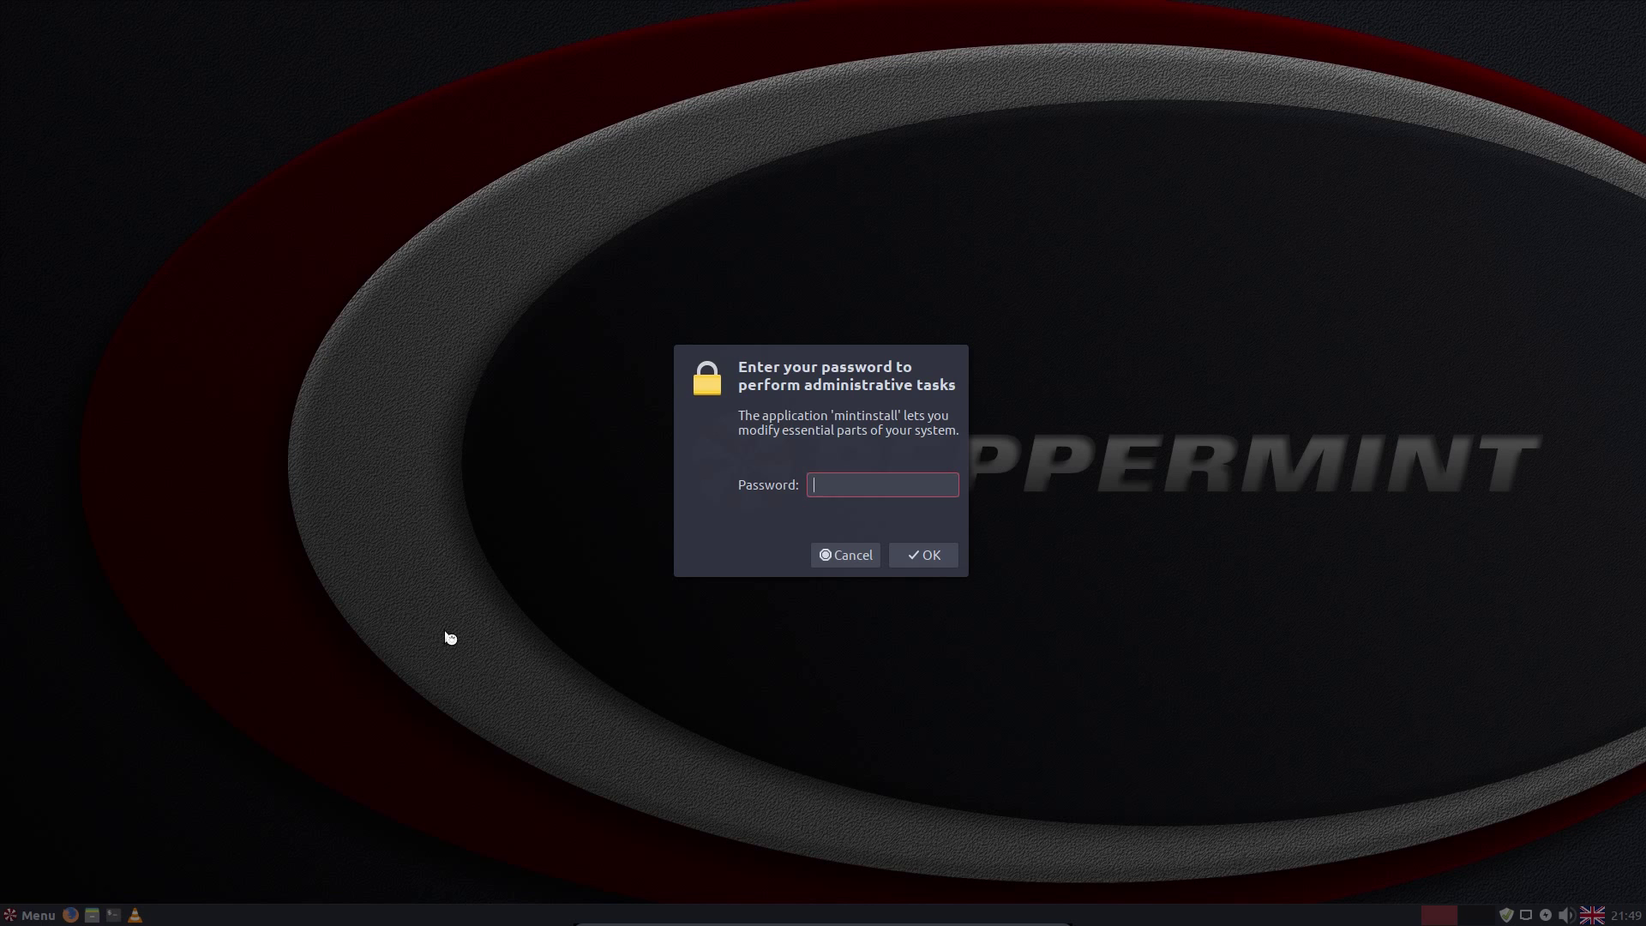
pyautogui.write('••••')
pyautogui.press('Return')
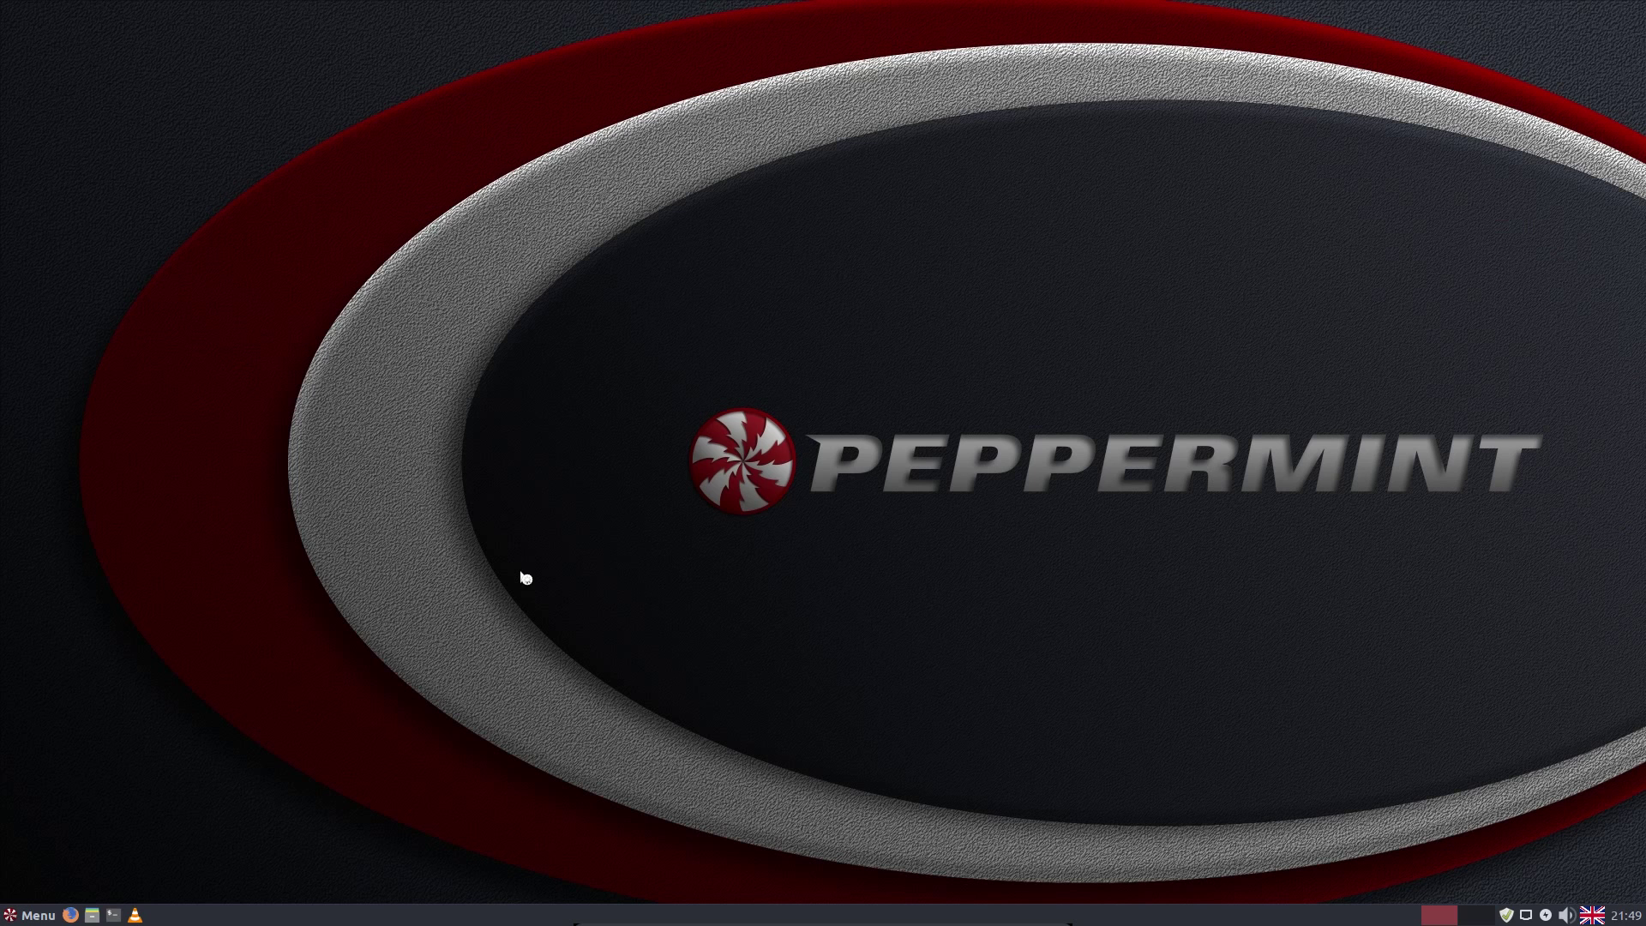
pyautogui.click(622, 225)
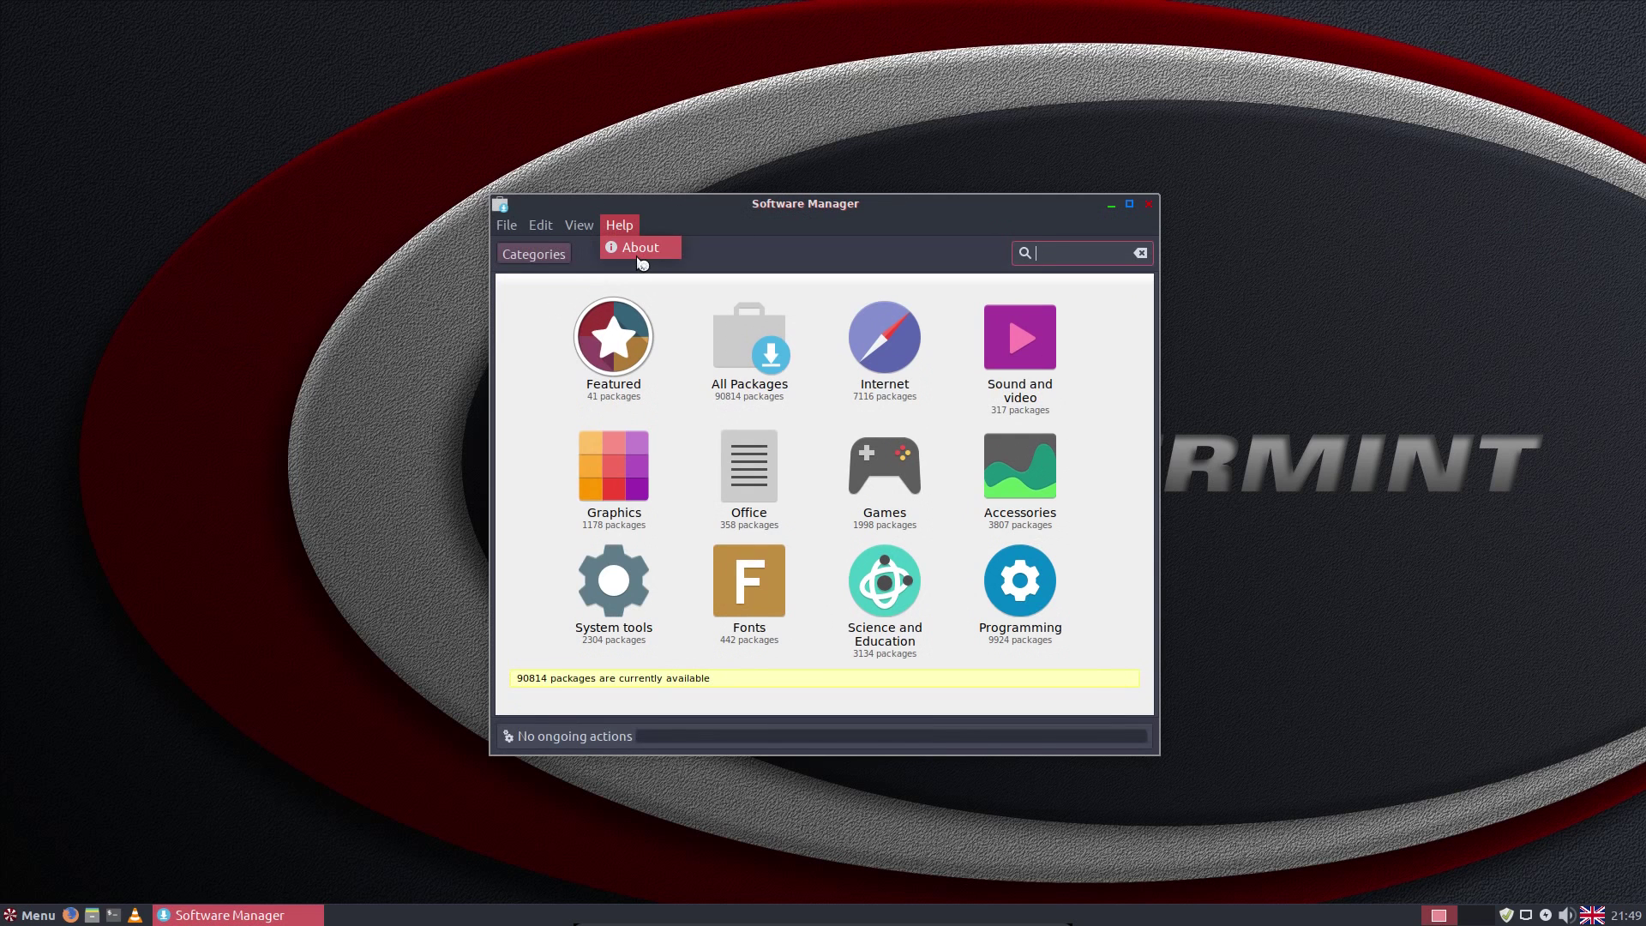
pyautogui.click(639, 256)
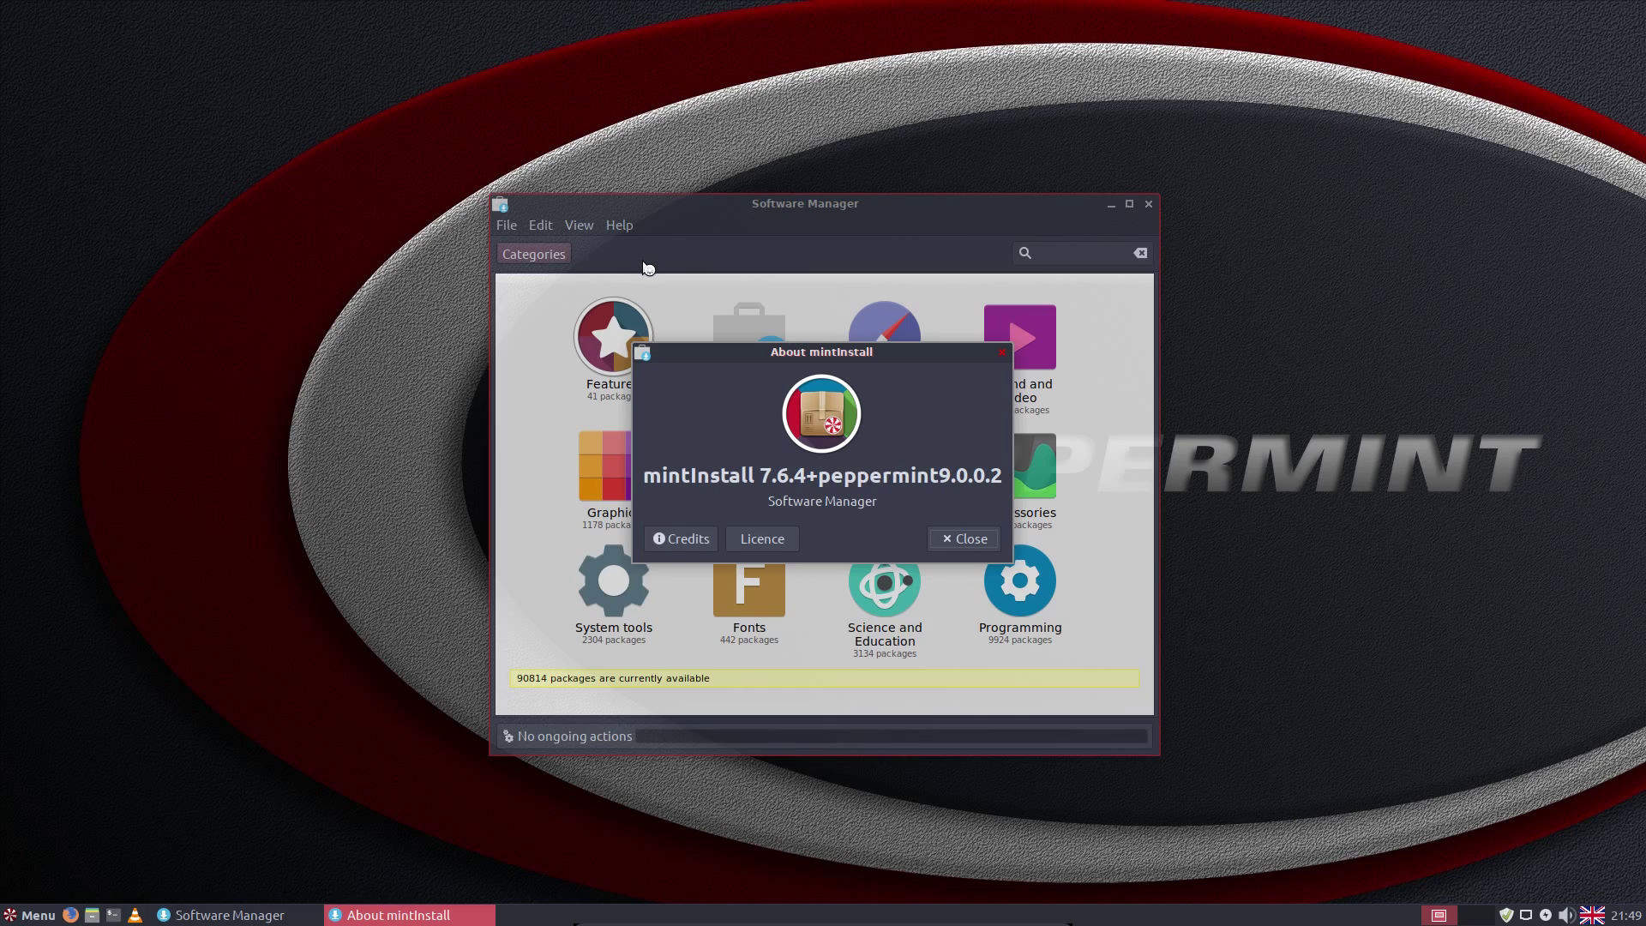
pyautogui.click(992, 540)
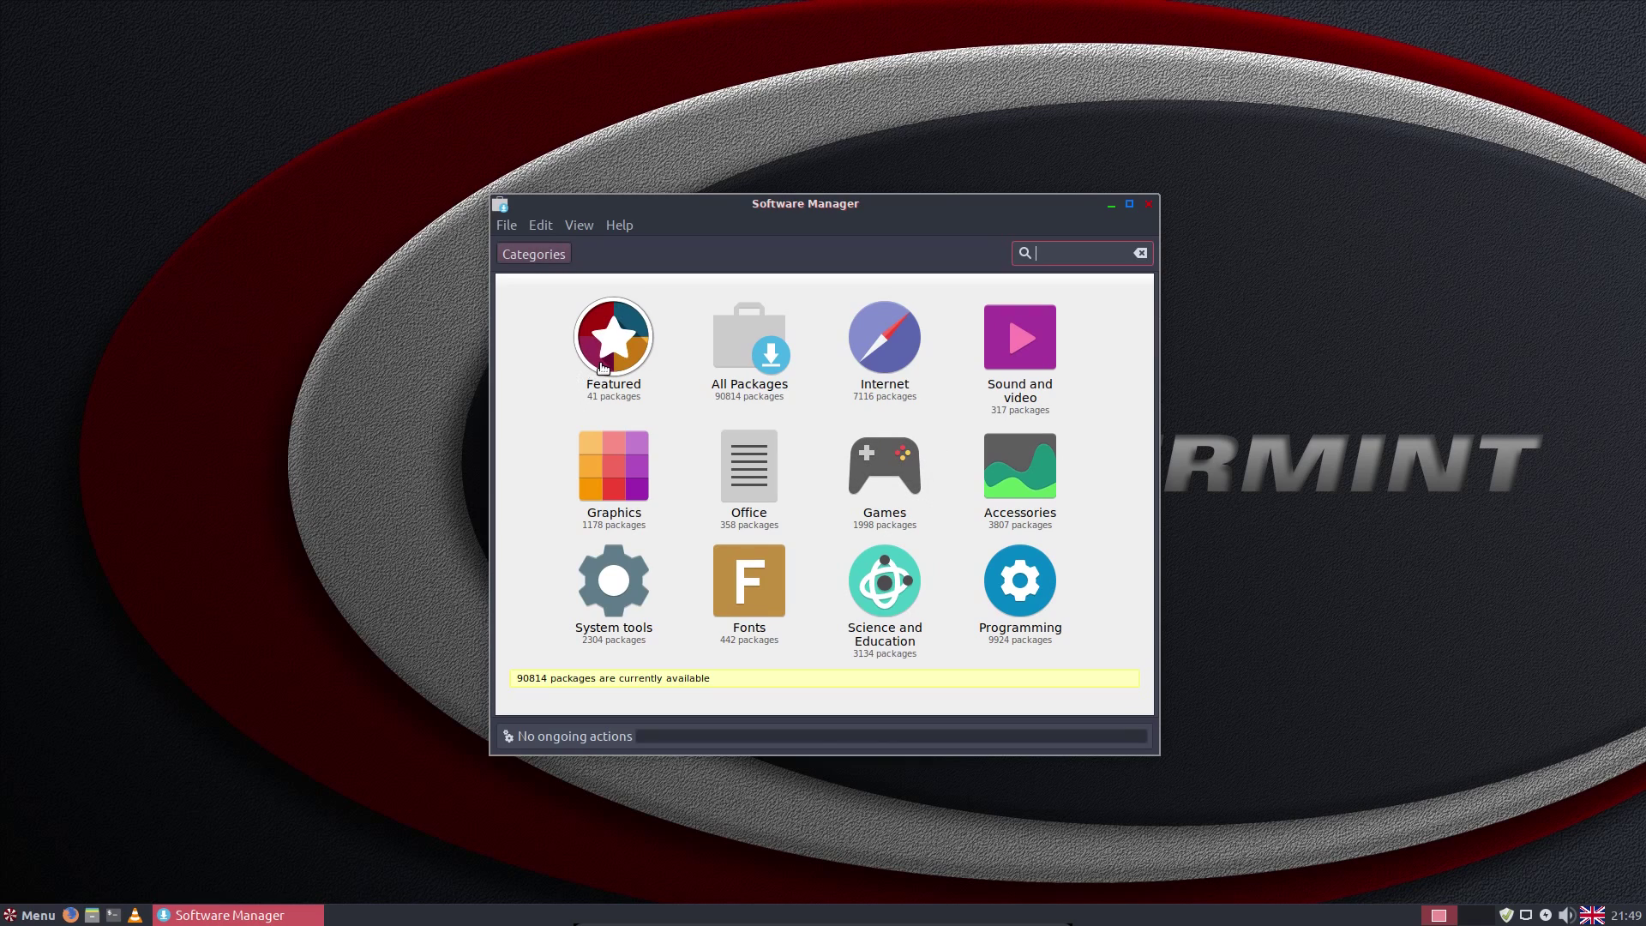
# Browse the Featured and System tools package categories, then quit Software Manager.
pyautogui.click(602, 367)
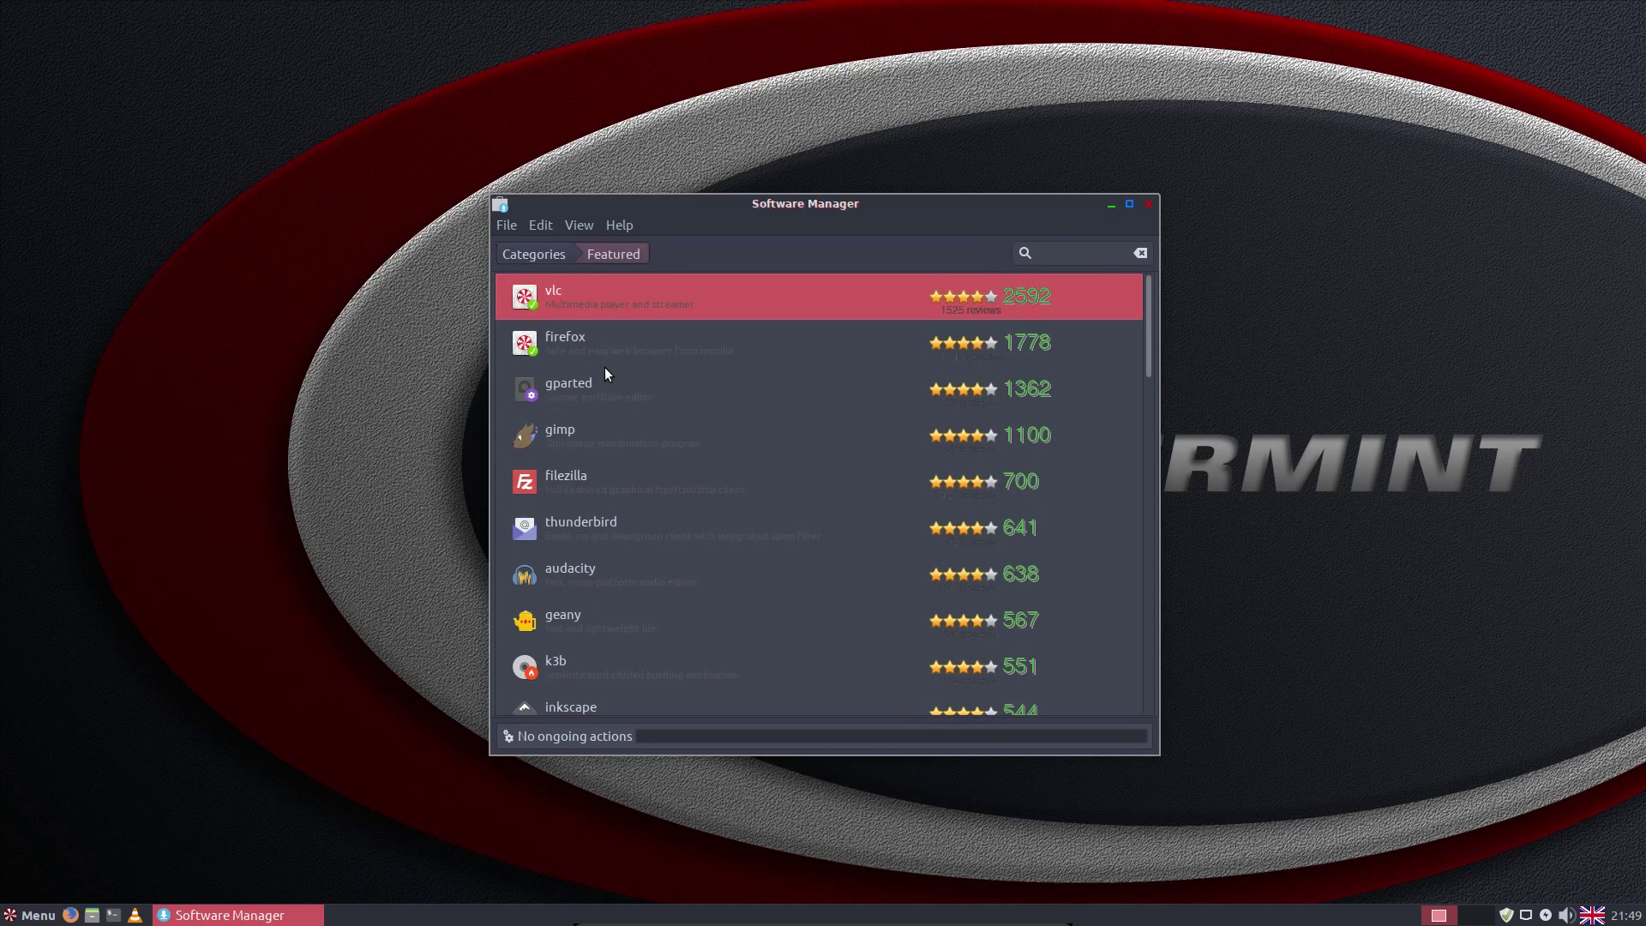
pyautogui.click(540, 254)
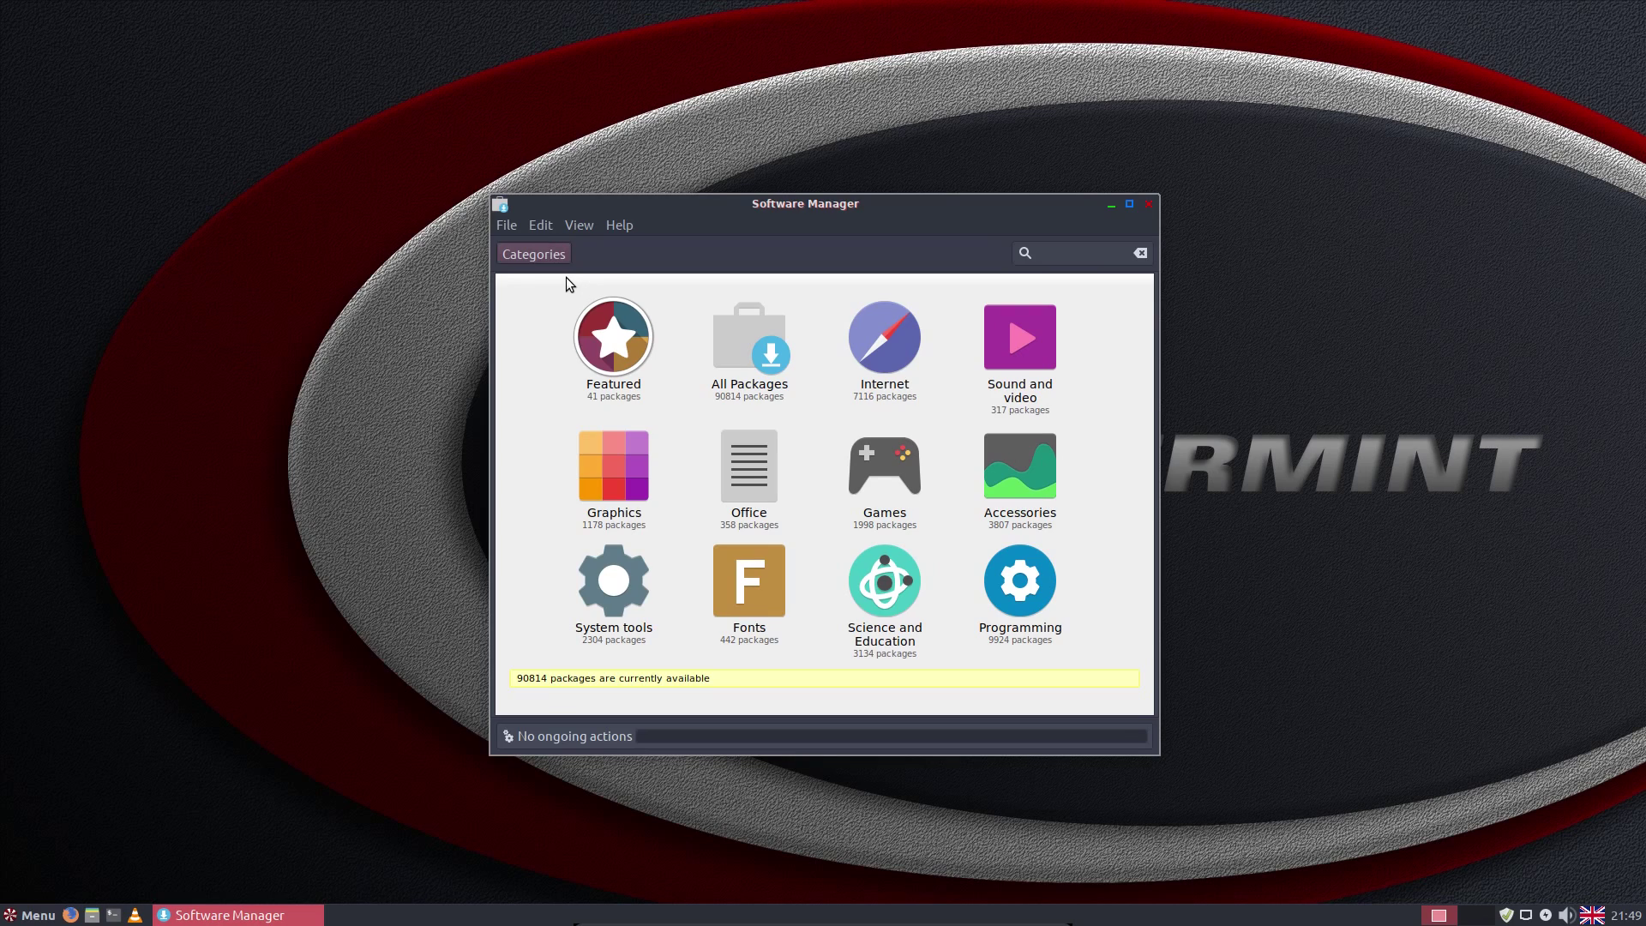
pyautogui.click(621, 580)
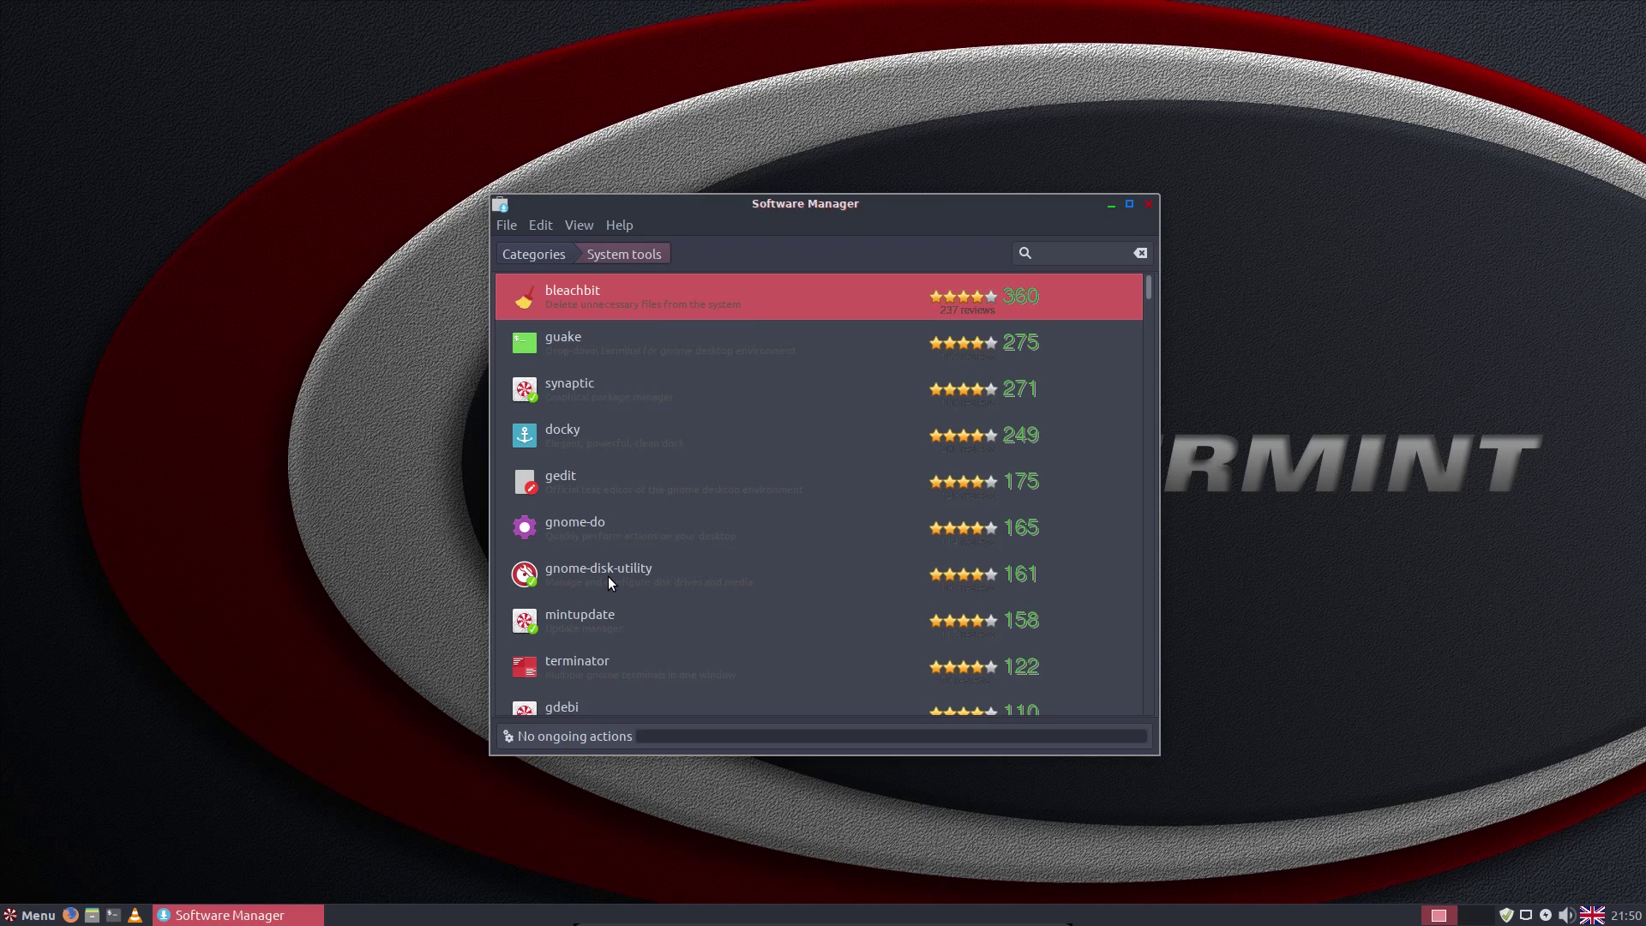
pyautogui.click(538, 256)
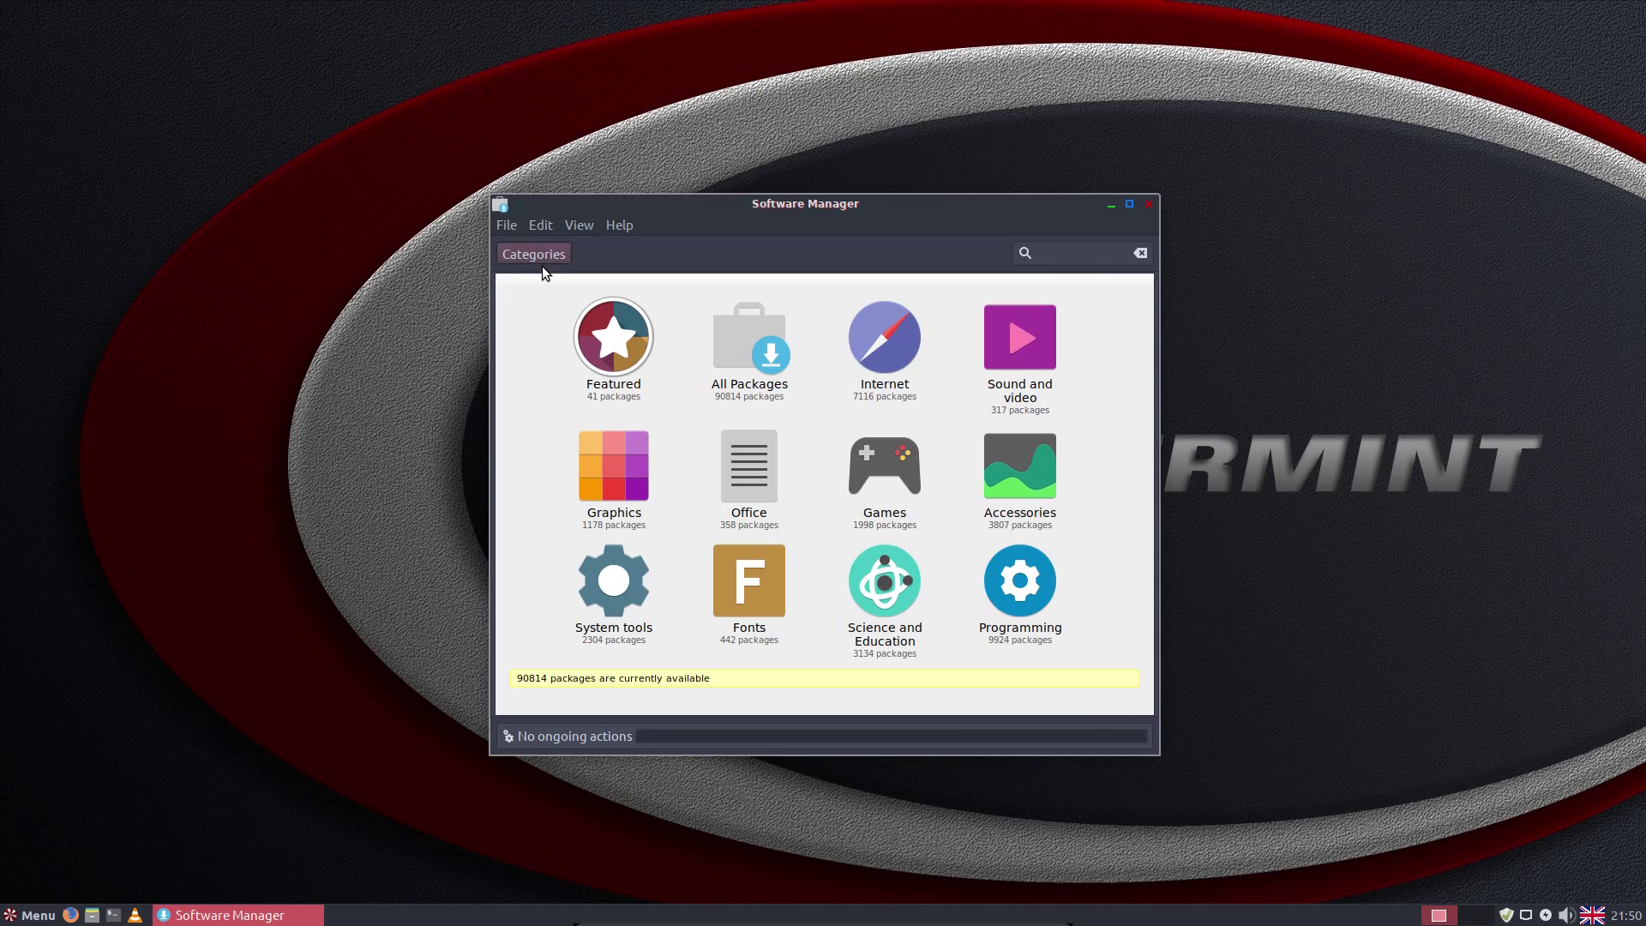
pyautogui.hotkey('ctrl', 'q')
pyautogui.click(38, 915)
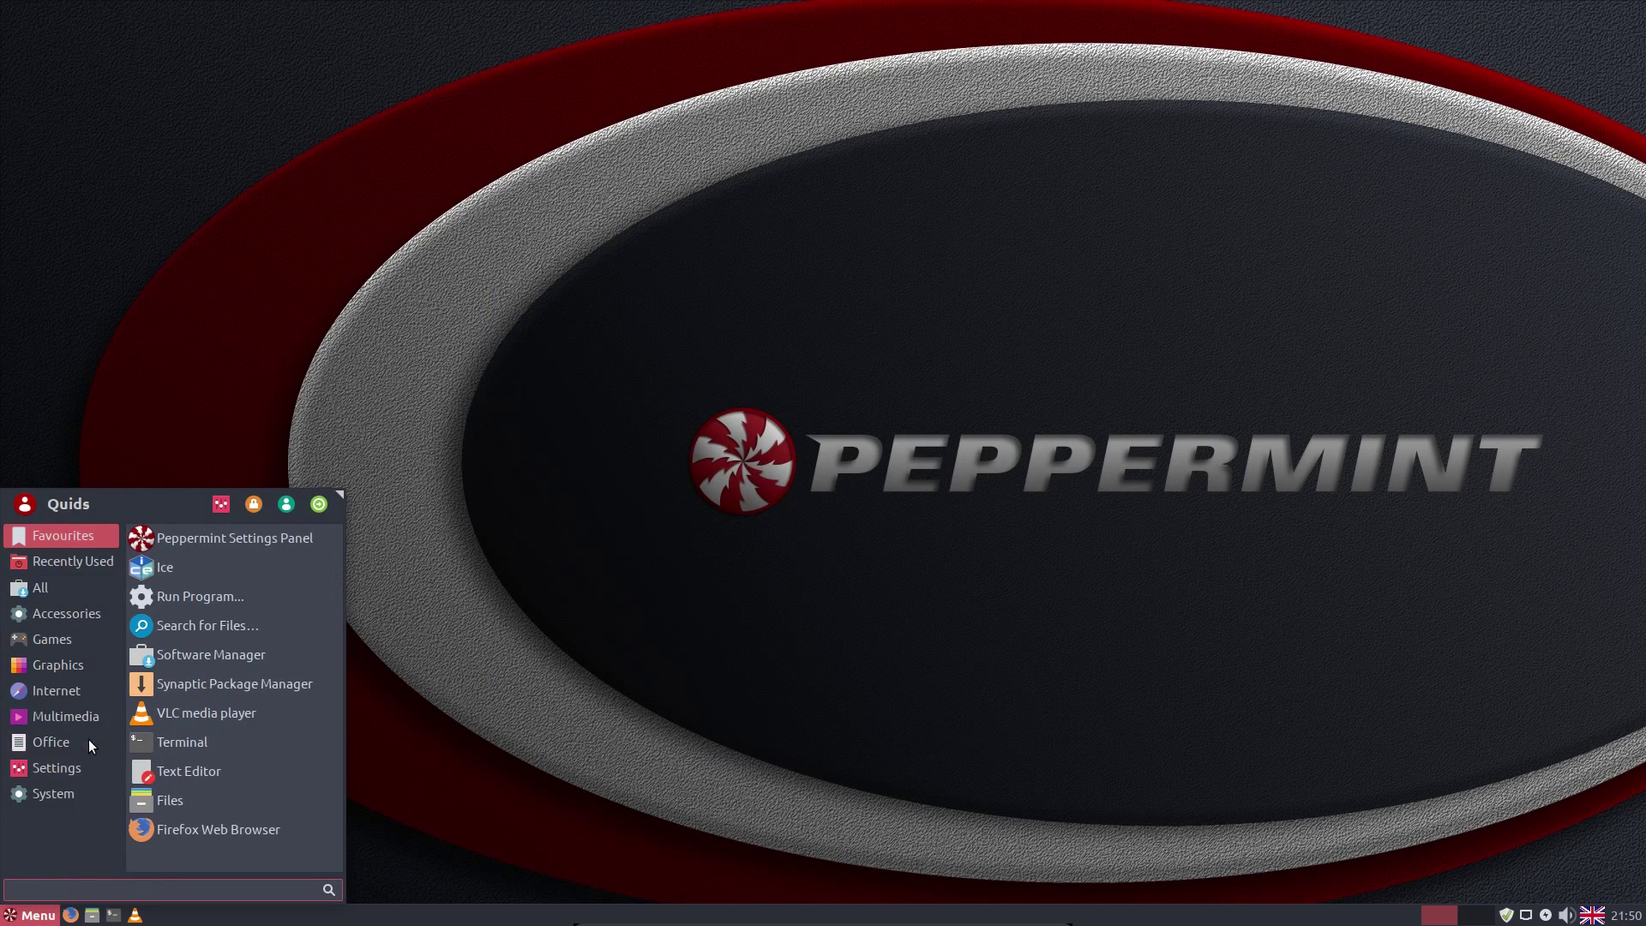
# Look over the menu's Games entries, then click the desktop to dismiss the menu.
pyautogui.moveTo(99, 647)
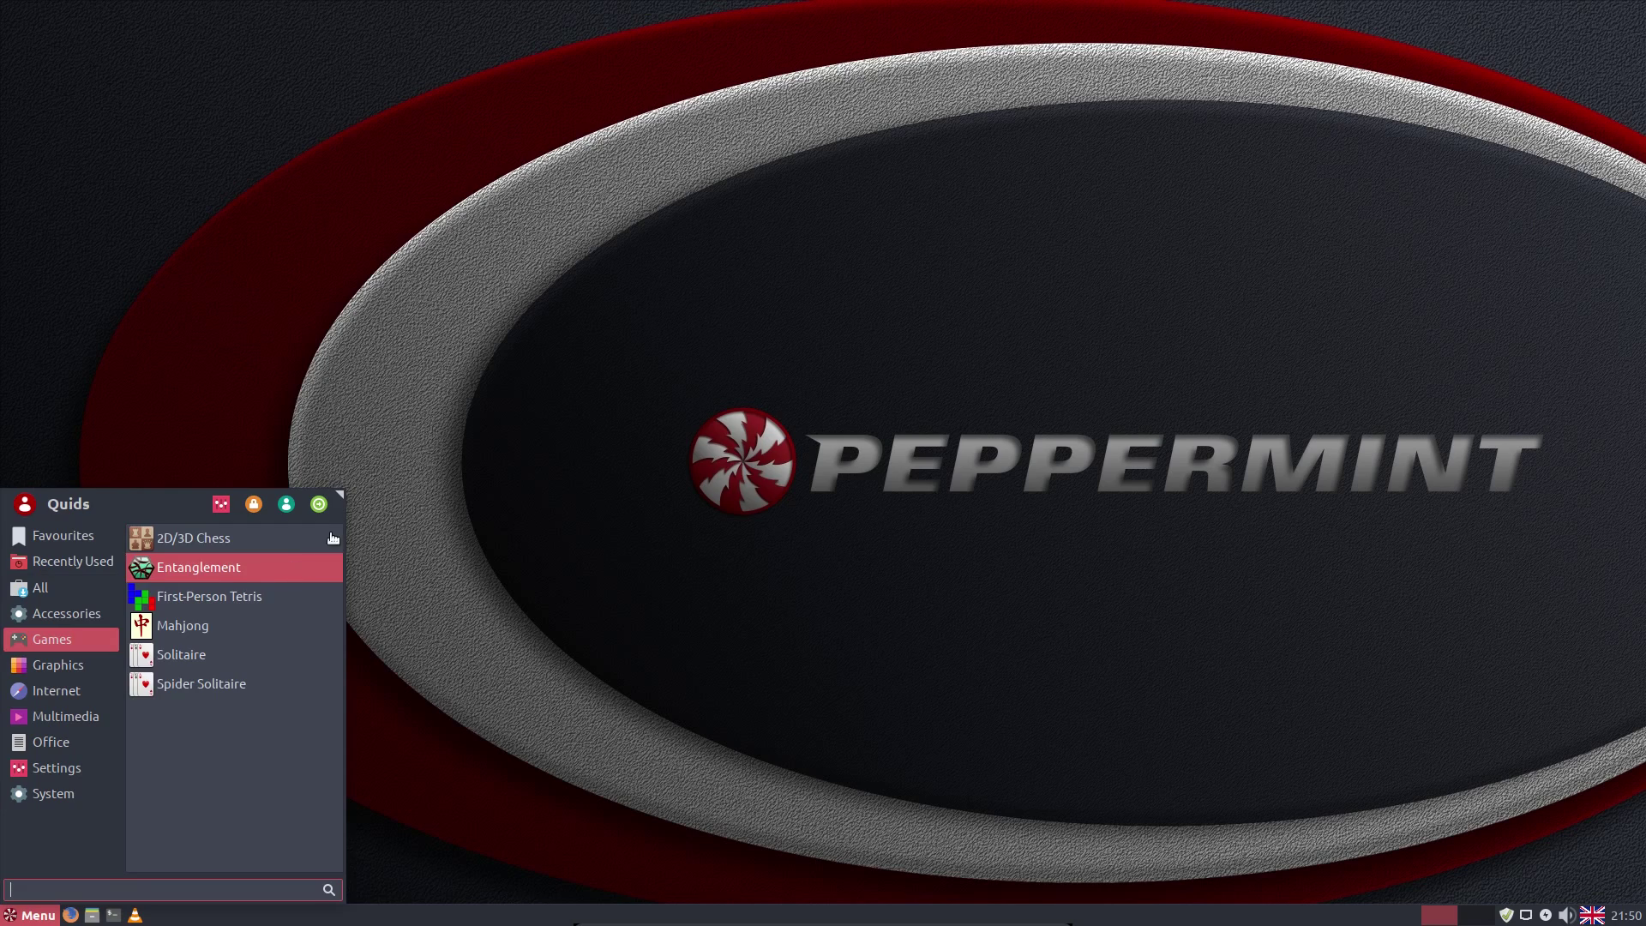
pyautogui.click(400, 474)
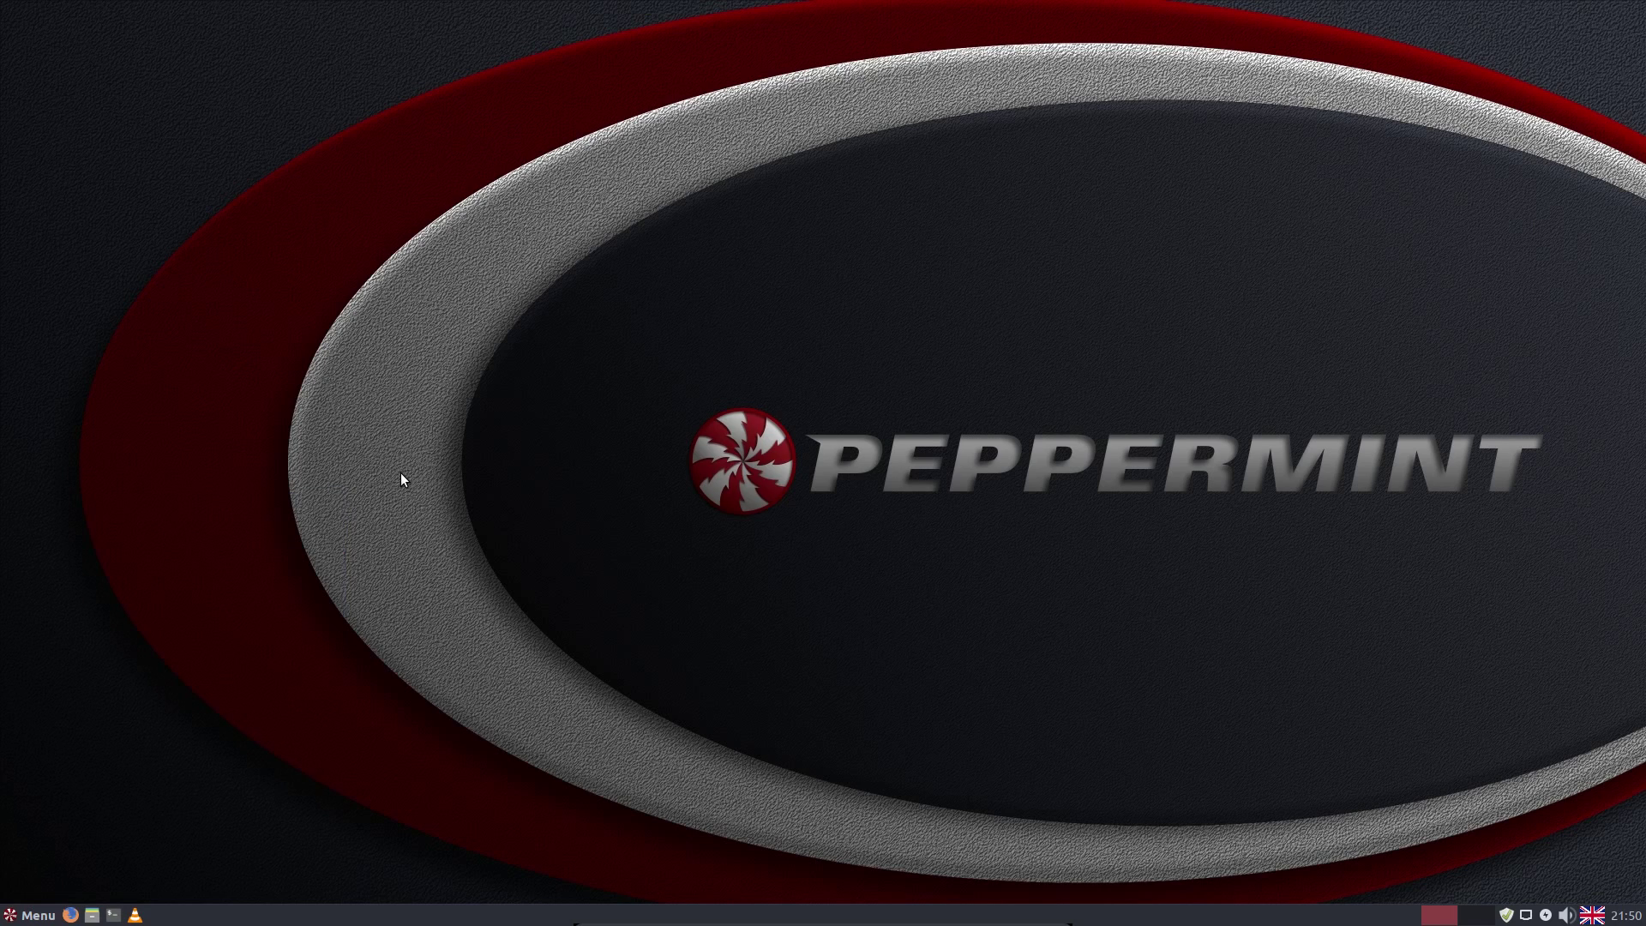